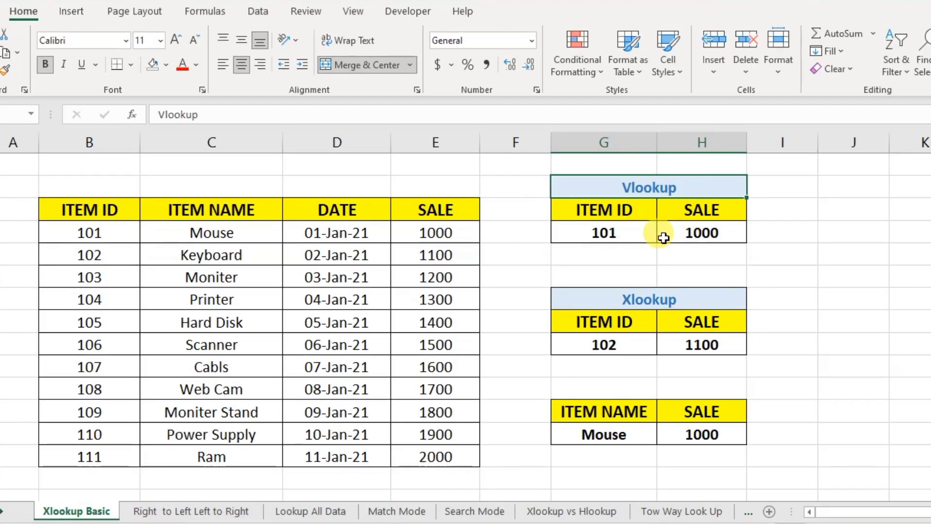
# Change the item ID in the Vlookup table to 102.
pyautogui.click(617, 231)
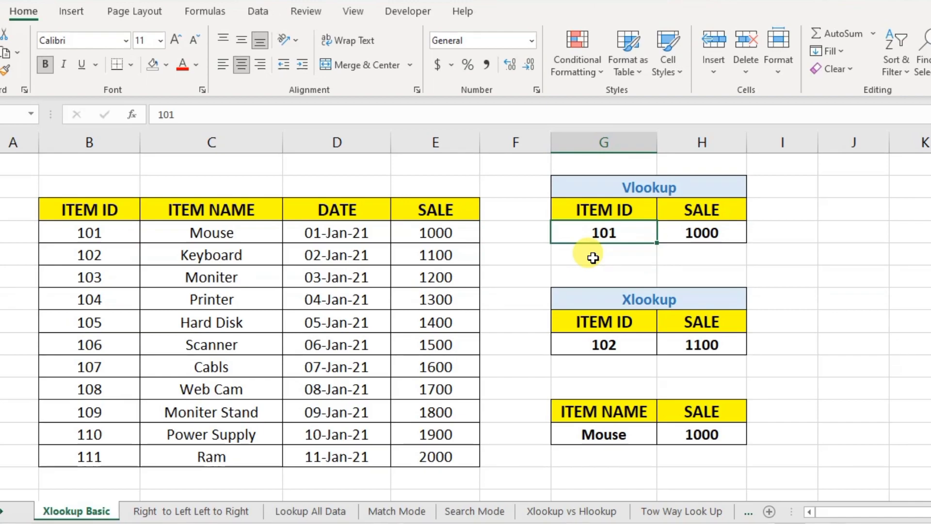
pyautogui.write('102')
pyautogui.press('Return')
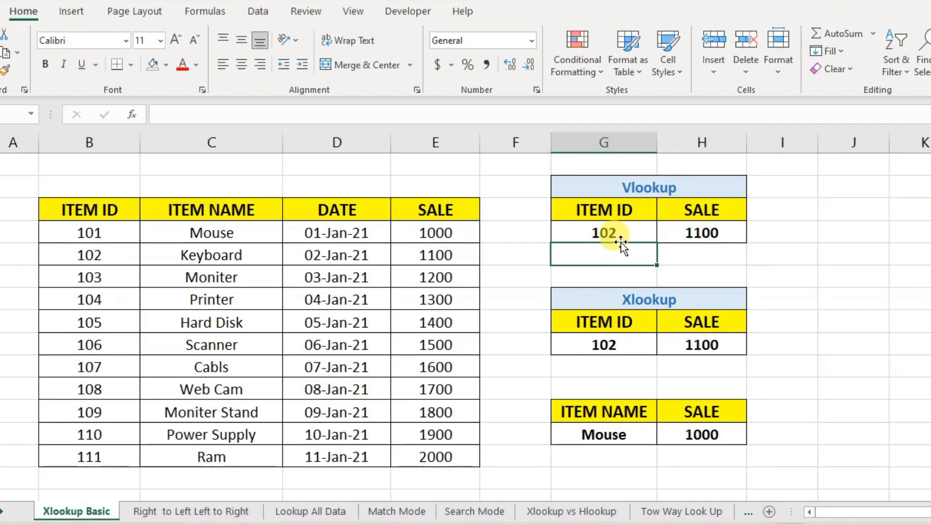
# Test the Vlookup table with the unlisted item ID 555 and inspect its sale formula.
pyautogui.click(596, 233)
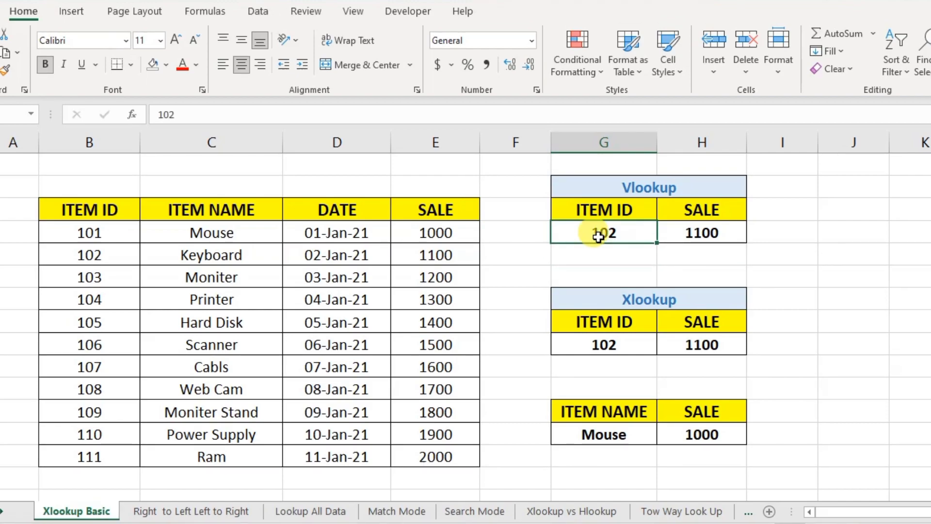
pyautogui.write('555')
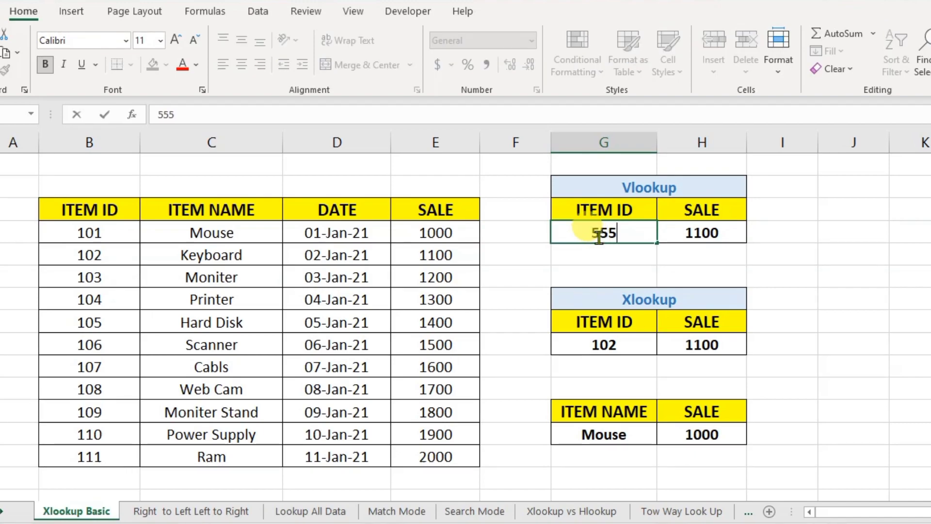
pyautogui.press('Return')
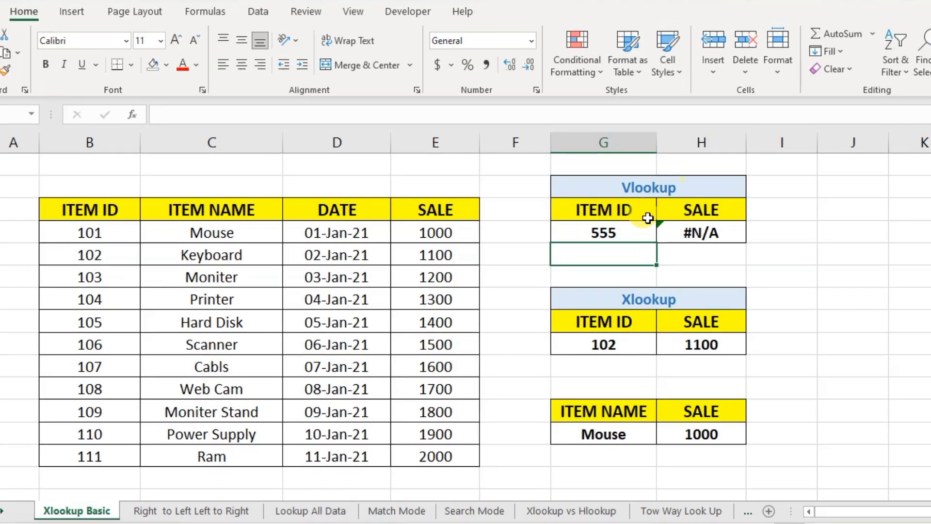
pyautogui.click(725, 235)
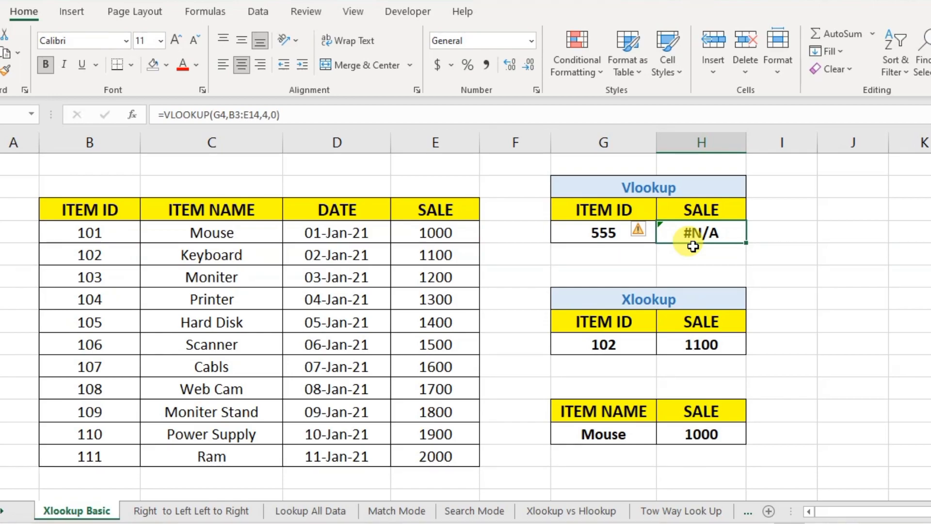
pyautogui.click(679, 297)
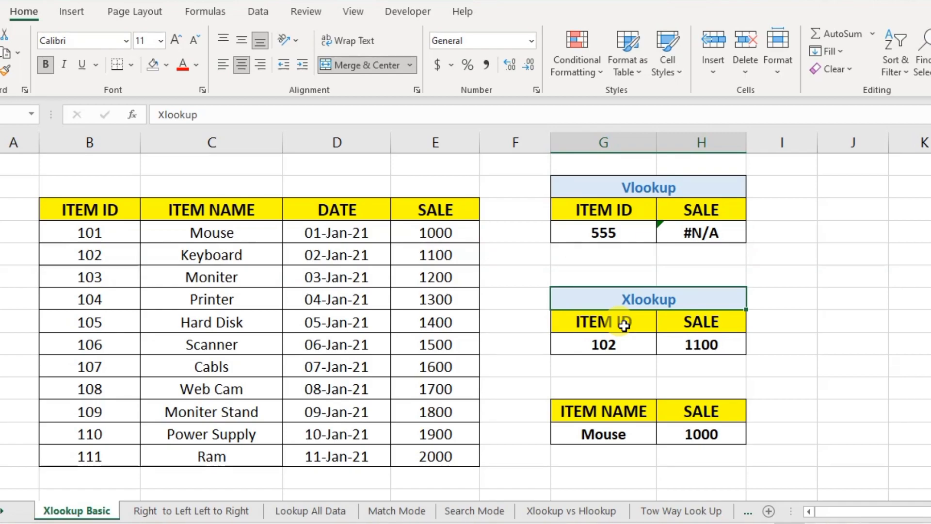
pyautogui.click(676, 236)
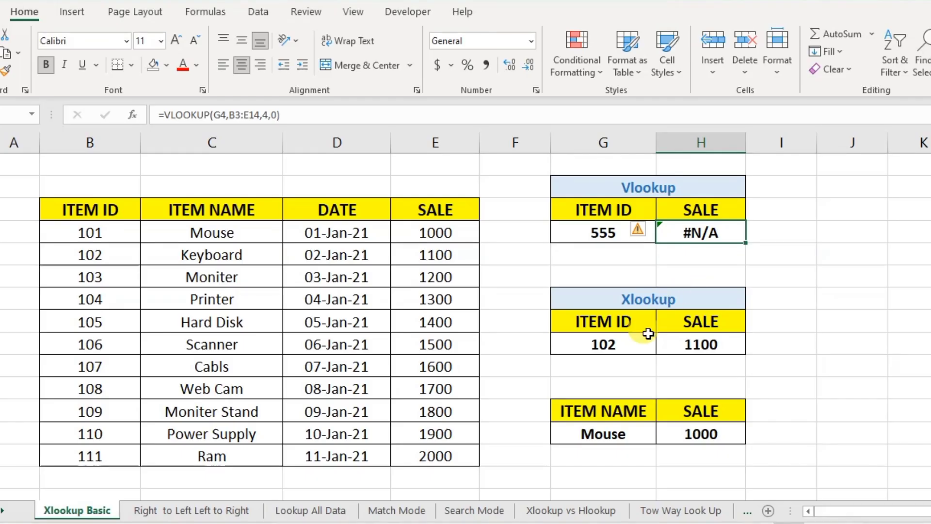
# Enter the same unlisted item ID, 555, in the Xlookup table.
pyautogui.click(609, 339)
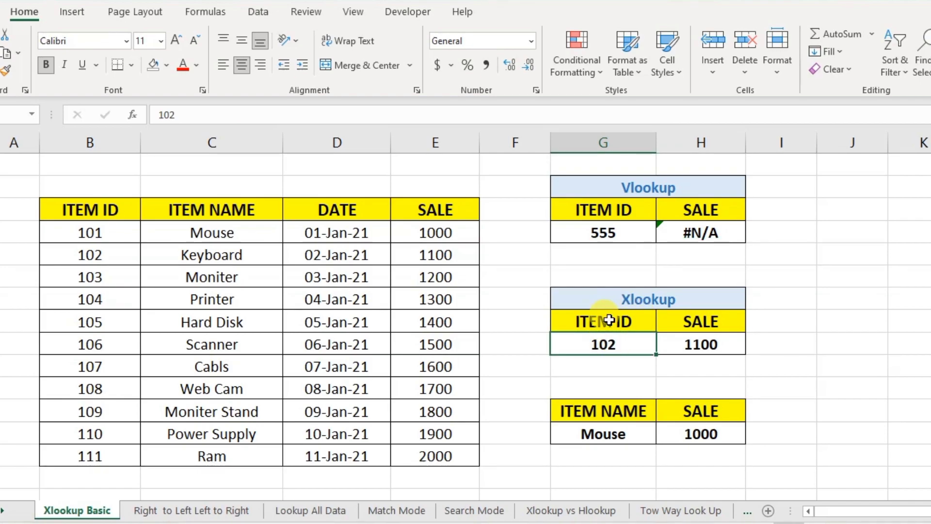
pyautogui.write('555')
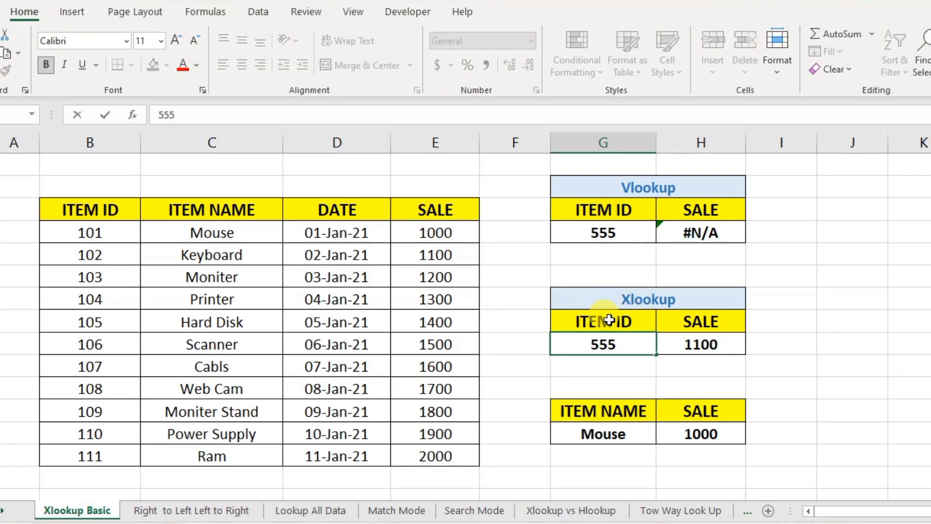
pyautogui.press('Return')
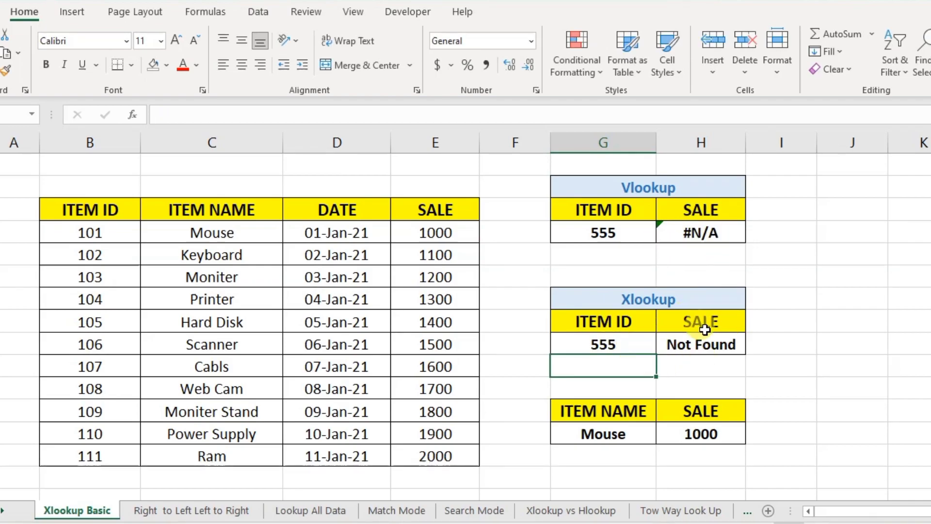
# Clear the sale cell in the Xlookup table and begin a new XLOOKUP formula with G9 as the lookup value.
pyautogui.click(729, 346)
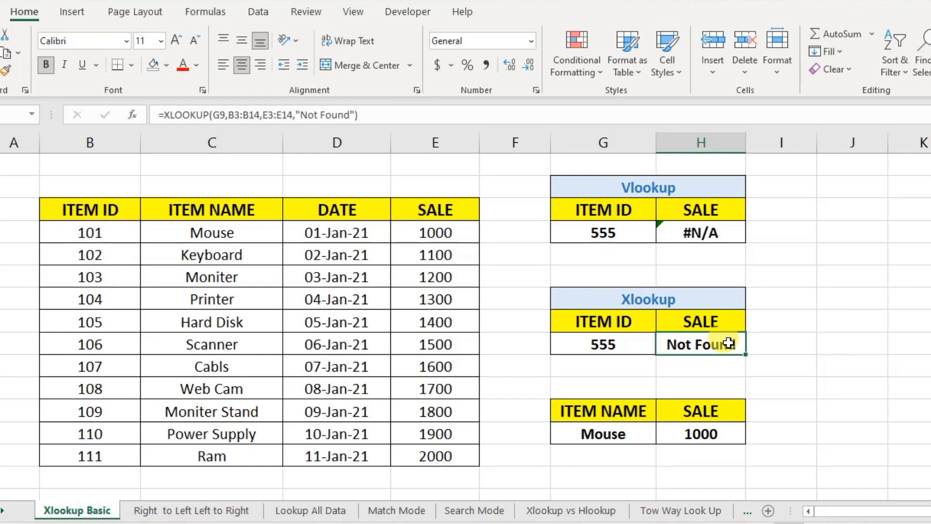
pyautogui.press('Delete')
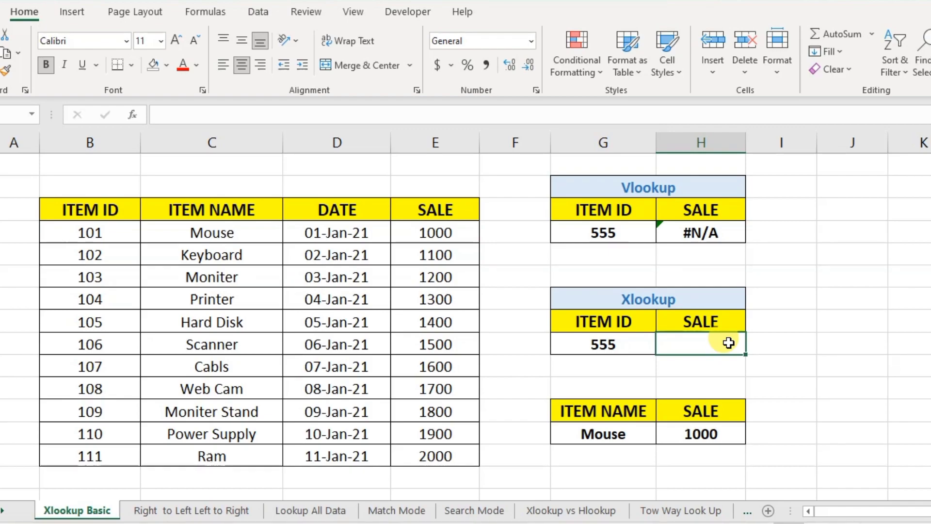
pyautogui.write('=')
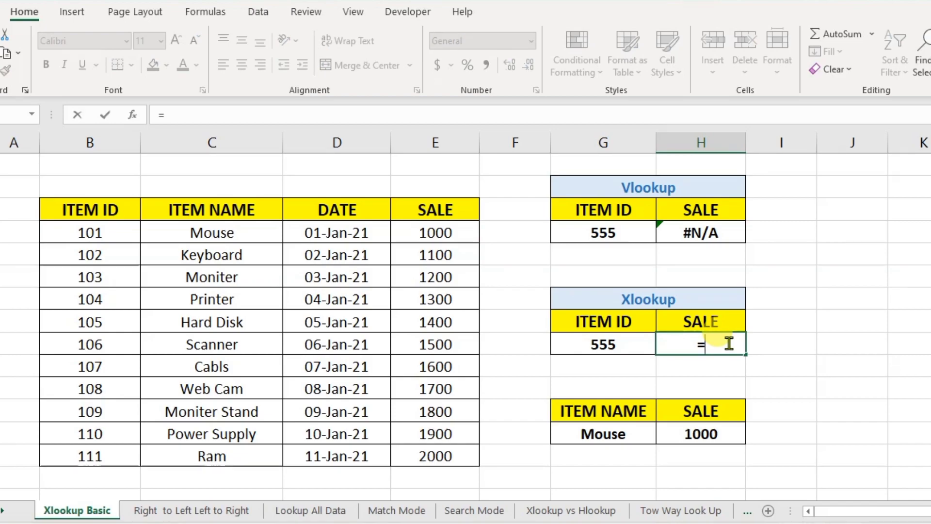
pyautogui.write('xlo')
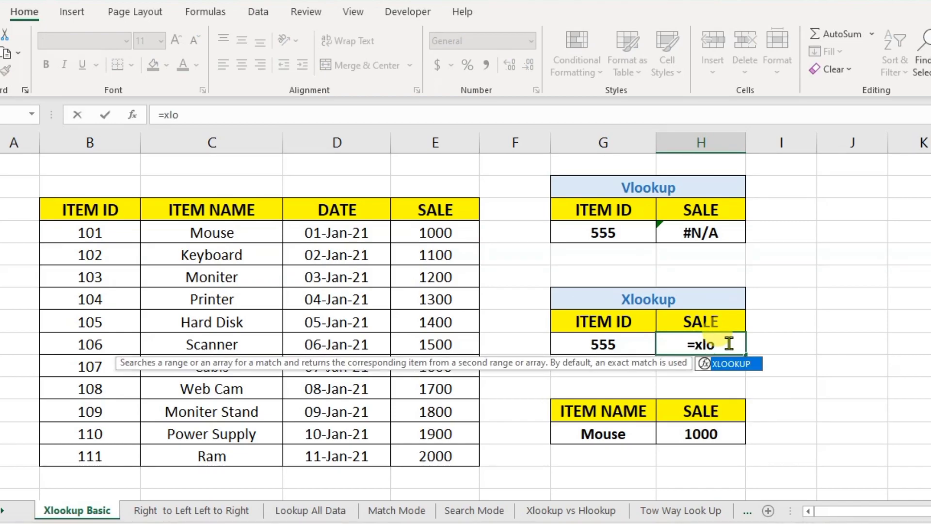
pyautogui.press('Tab')
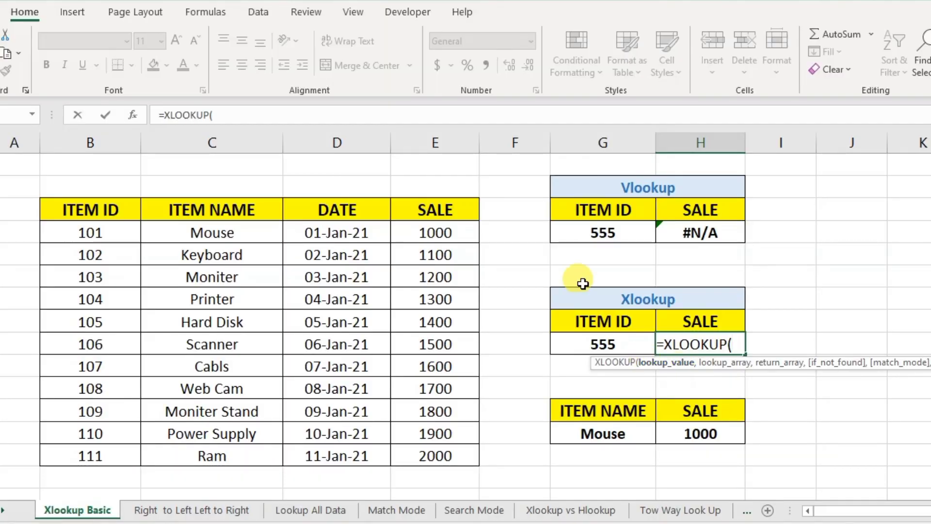
pyautogui.click(582, 345)
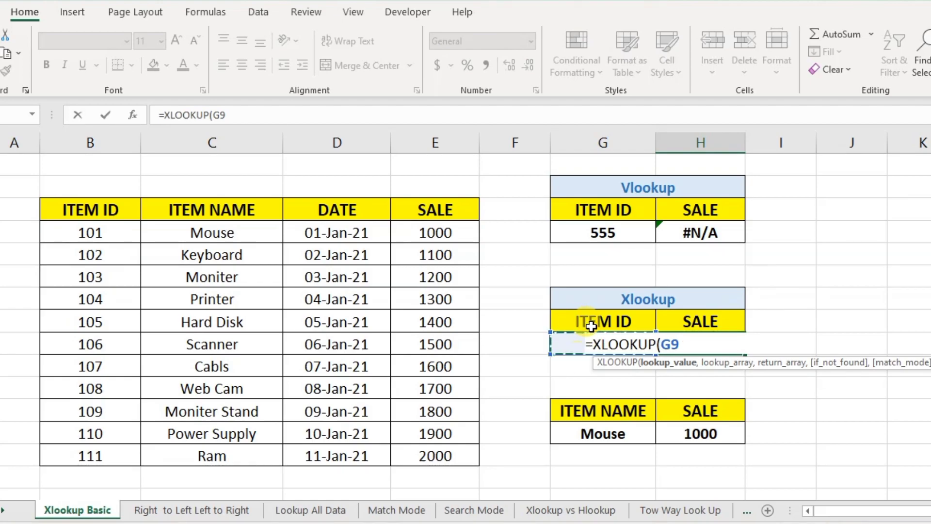
pyautogui.write(',')
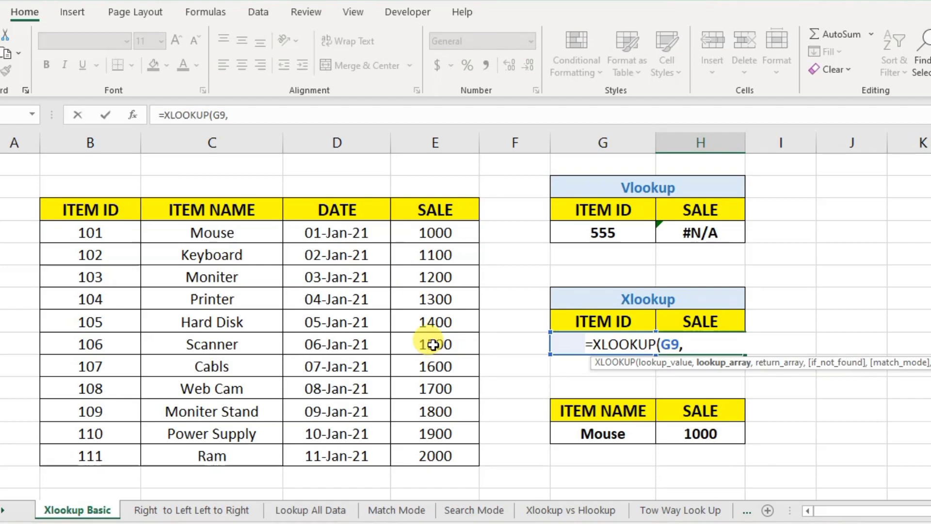
# Add the item ID column B3:B14 as the lookup array and the sale column E3:E14 as the return array.
pyautogui.click(116, 210)
pyautogui.moveTo(114, 228); pyautogui.dragTo(115, 453)
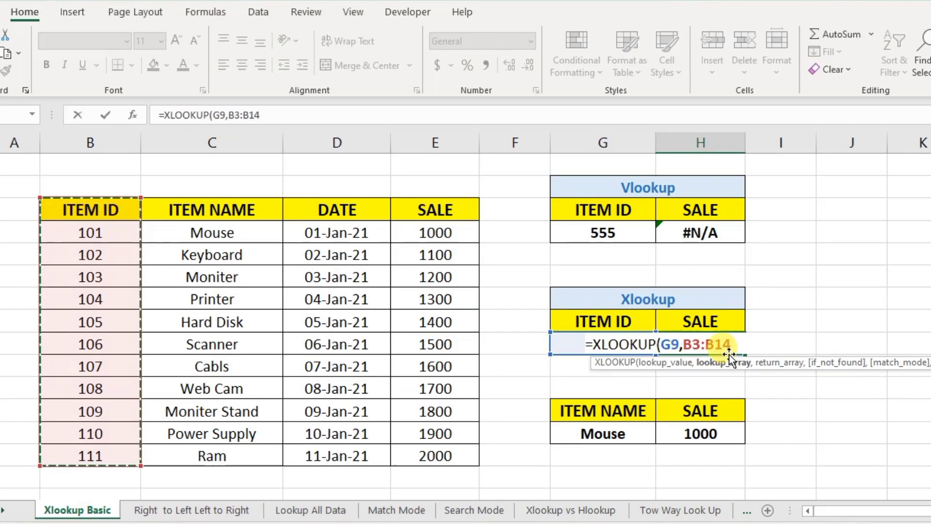
pyautogui.write(',')
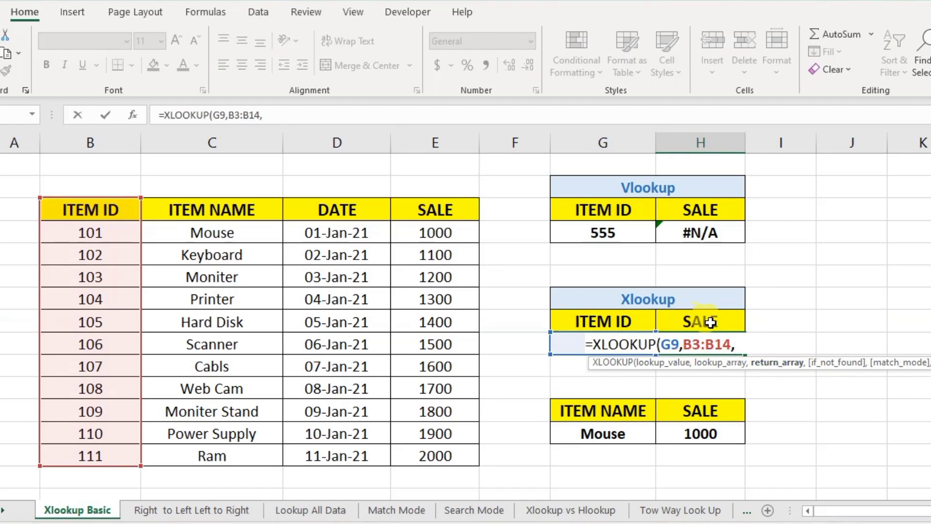
pyautogui.moveTo(435, 210); pyautogui.dragTo(442, 452)
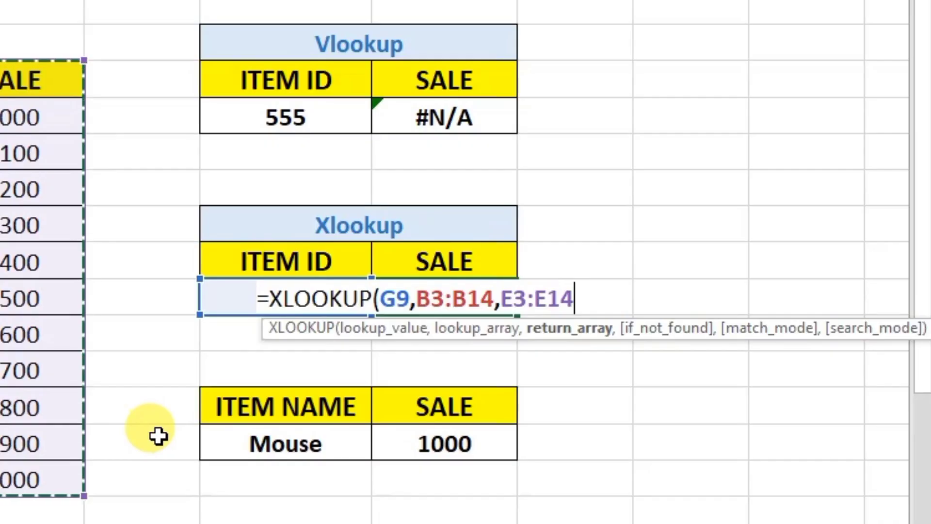
# Add "Computer X" as the if-not-found value, complete the XLOOKUP formula and check it in its cell.
pyautogui.write(',')
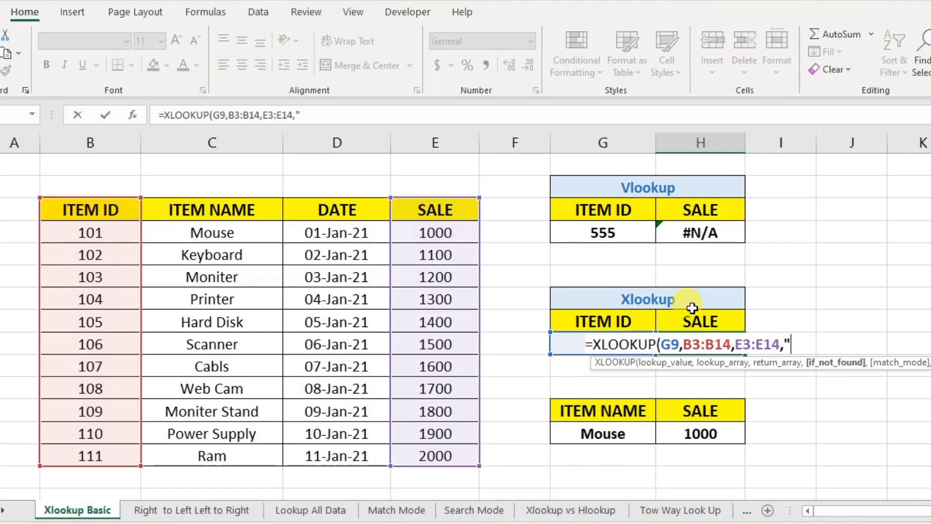
pyautogui.write('Computer X')
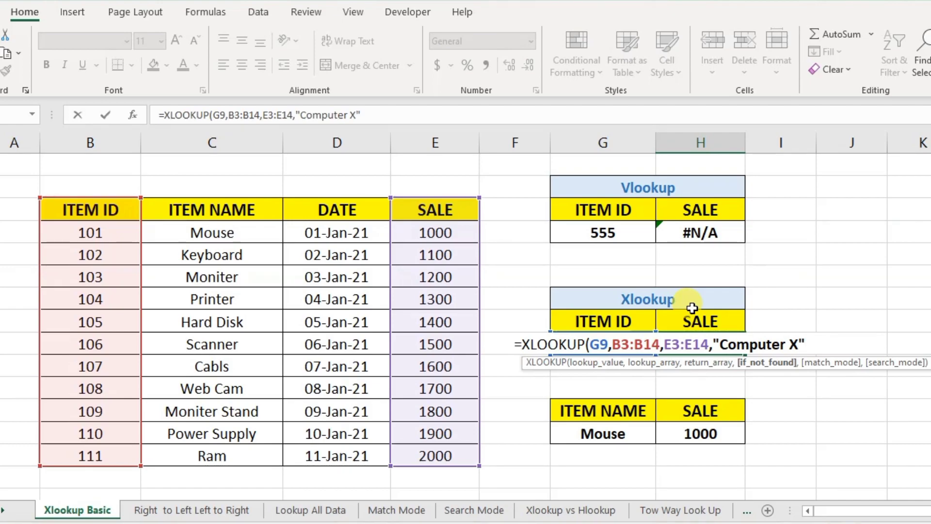
pyautogui.write(',')
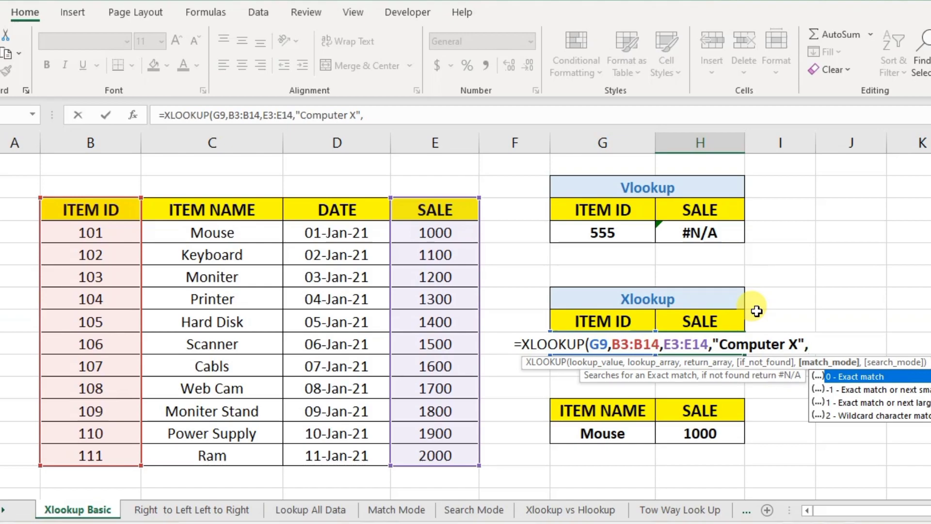
pyautogui.press('BackSpace')
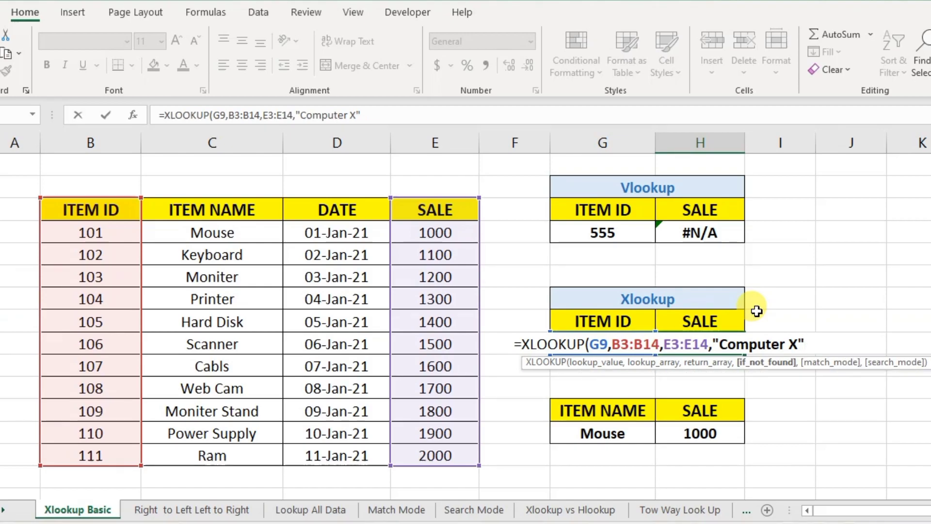
pyautogui.write(')')
pyautogui.press('Return')
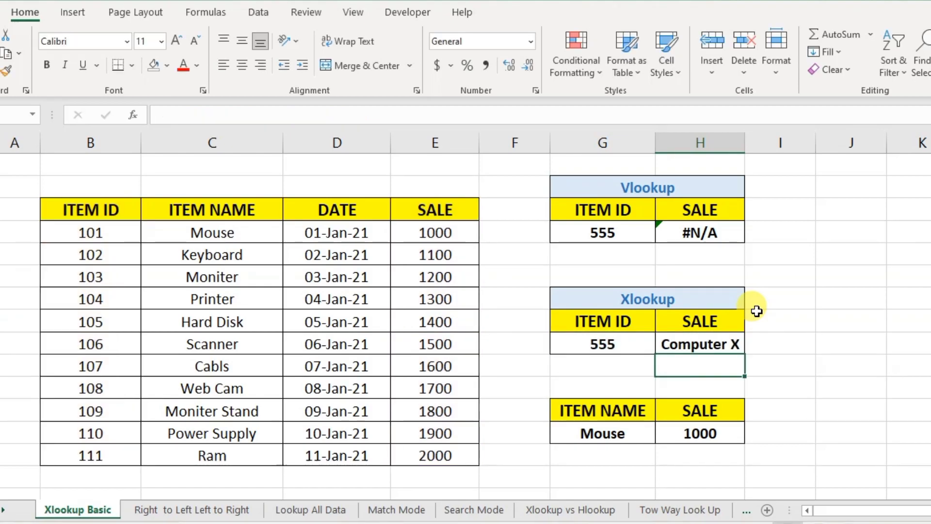
pyautogui.click(626, 340)
pyautogui.click(713, 343)
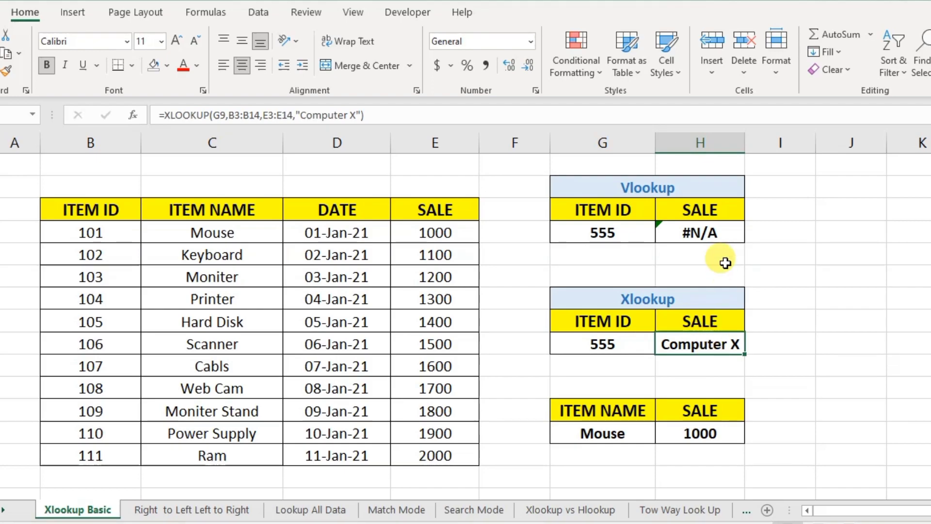
# Copy item ID 101 from the data table into the Vlookup table's item ID cell and check the sale formula.
pyautogui.click(729, 237)
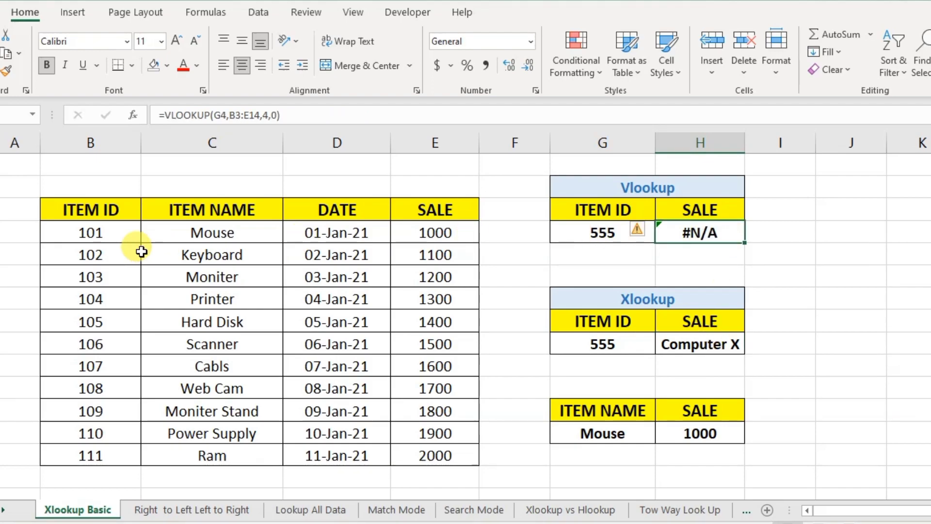
pyautogui.click(119, 235)
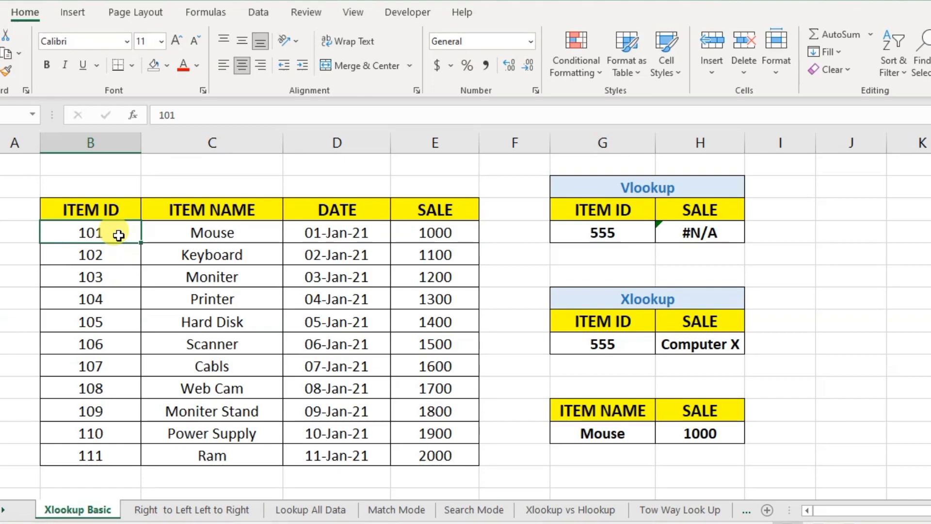
pyautogui.hotkey('ctrl', 'c')
pyautogui.click(605, 242)
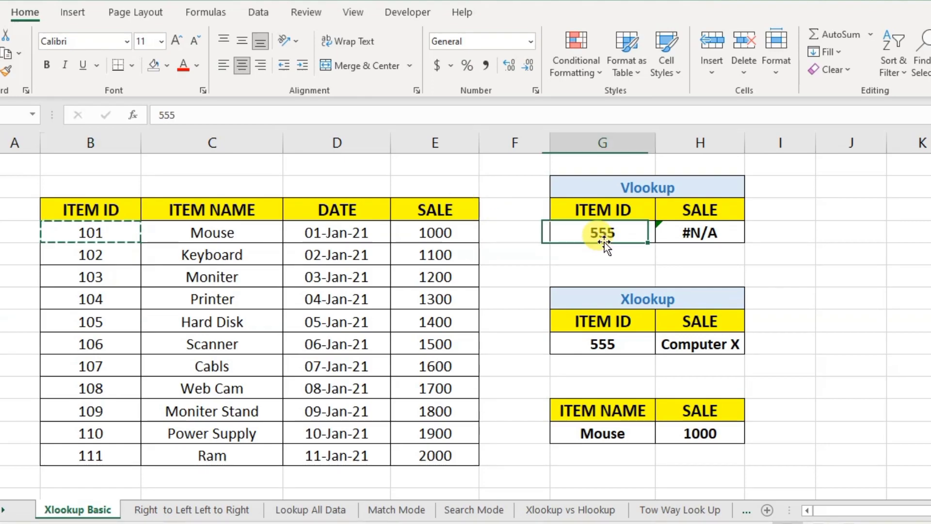
pyautogui.press('Return')
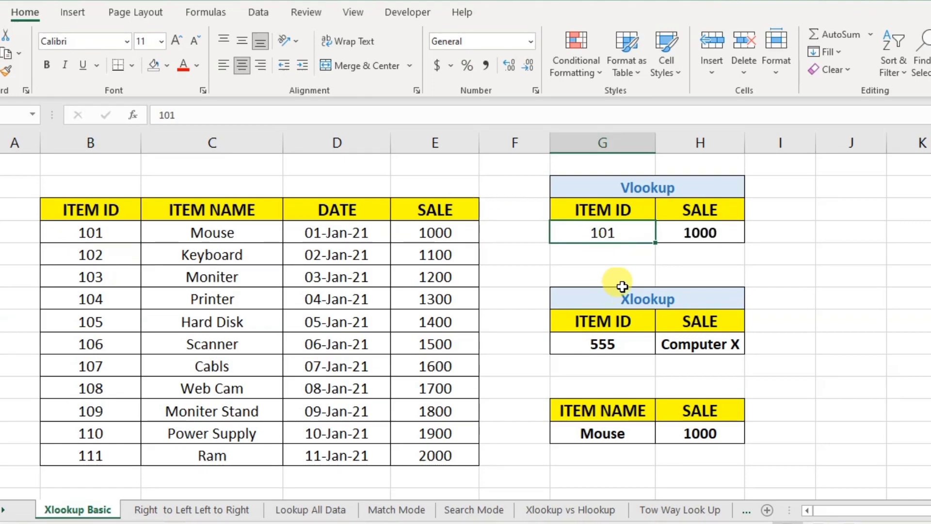
pyautogui.click(706, 233)
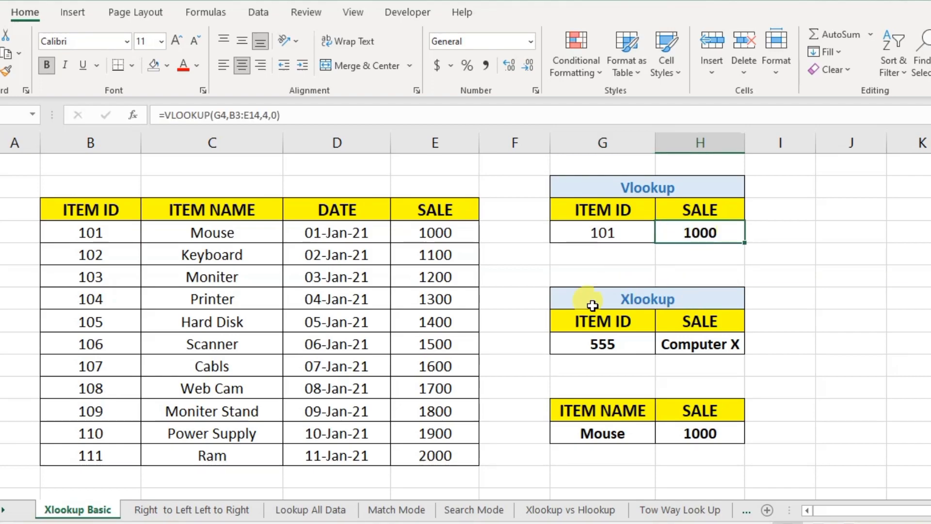
# Copy item ID 101 from the data table into the Xlookup table's item ID cell.
pyautogui.click(588, 345)
pyautogui.click(85, 234)
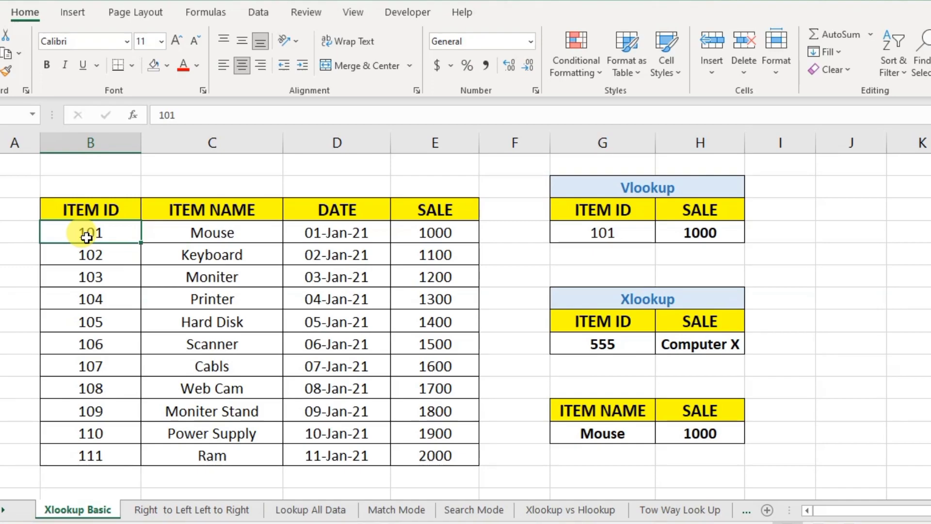
pyautogui.hotkey('ctrl', 'c')
pyautogui.click(634, 342)
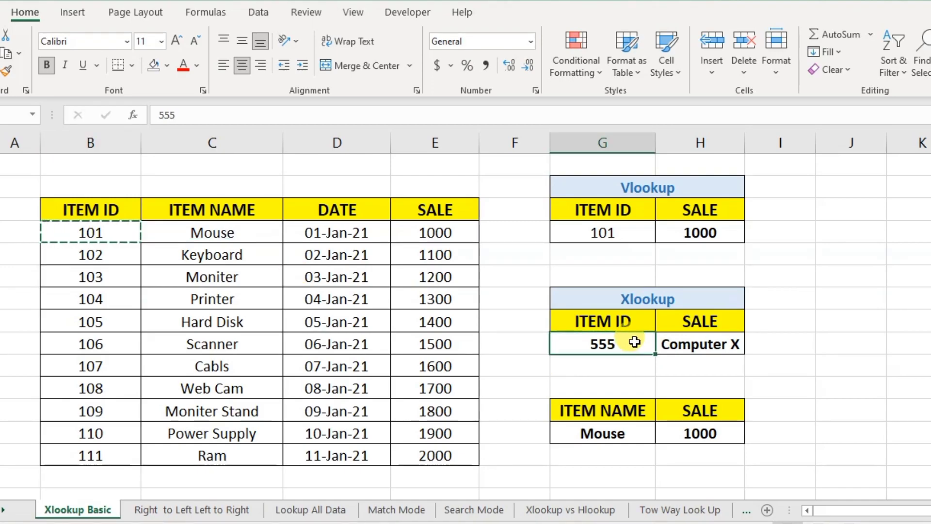
pyautogui.press('Return')
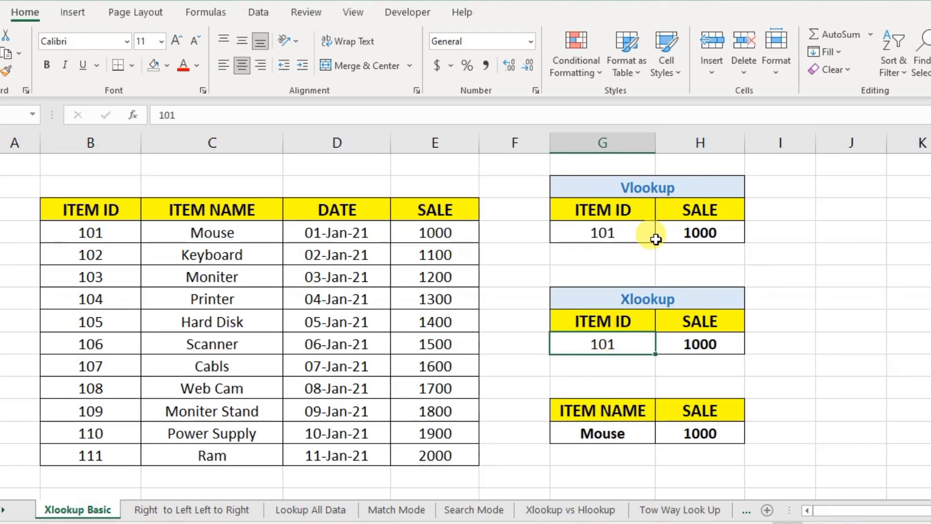
# Compare the sale formulas in the Vlookup and Xlookup tables with the sale value for item ID 101 in the data table.
pyautogui.click(706, 232)
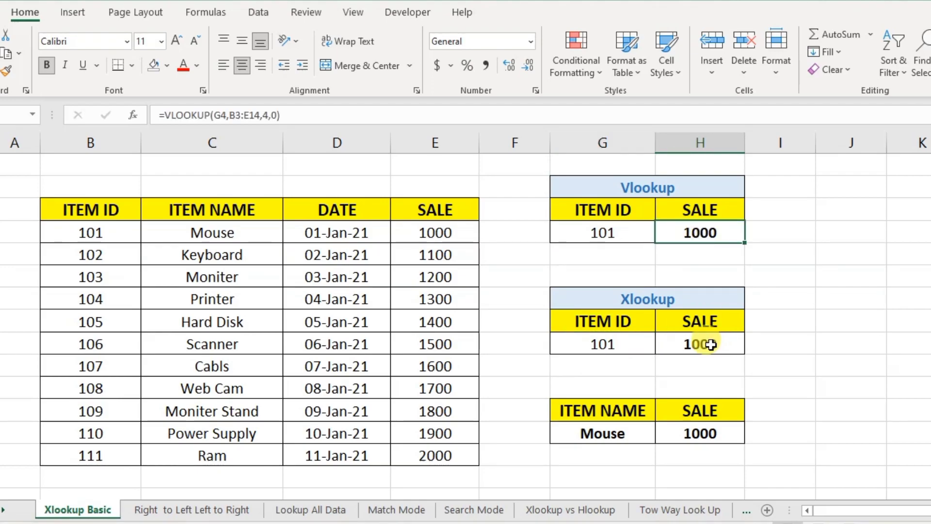
pyautogui.click(682, 335)
pyautogui.click(426, 231)
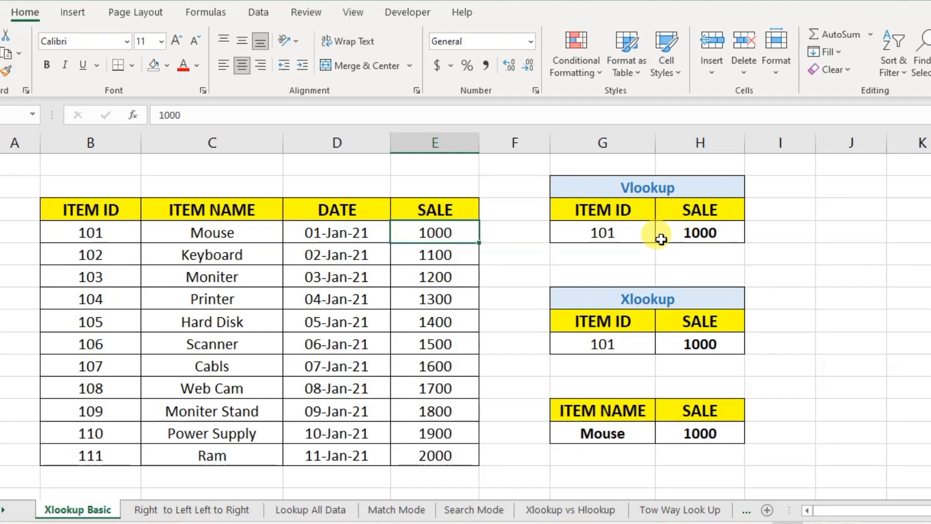
# Insert a blank column between the ITEM NAME and DATE columns of the data table.
pyautogui.rightClick(343, 144)
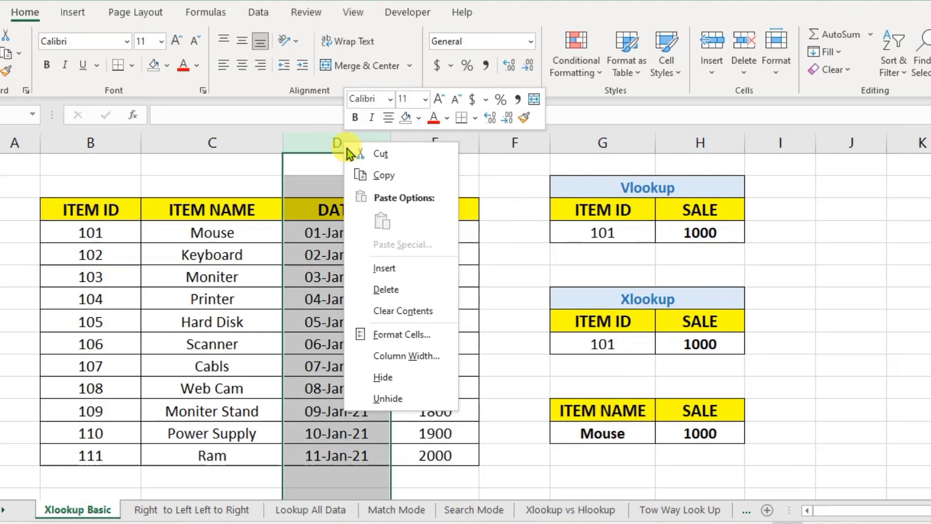
pyautogui.click(389, 265)
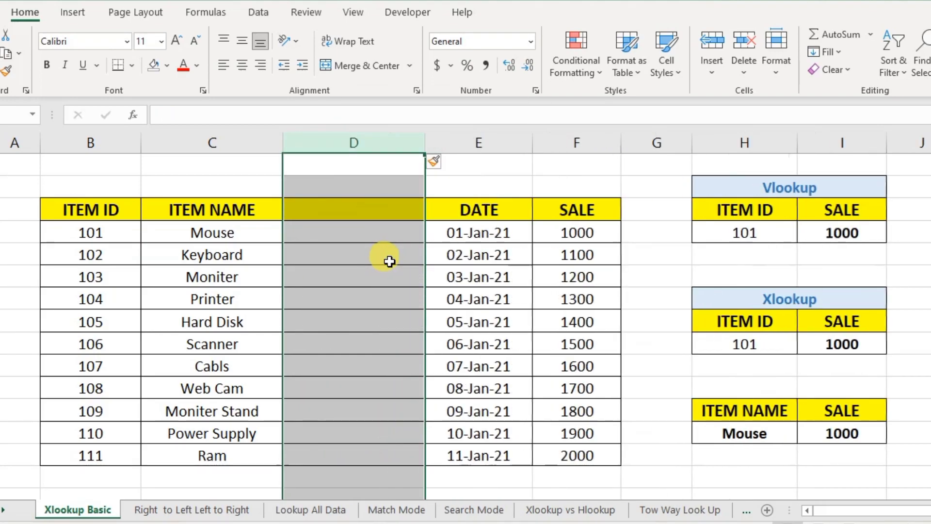
pyautogui.click(357, 297)
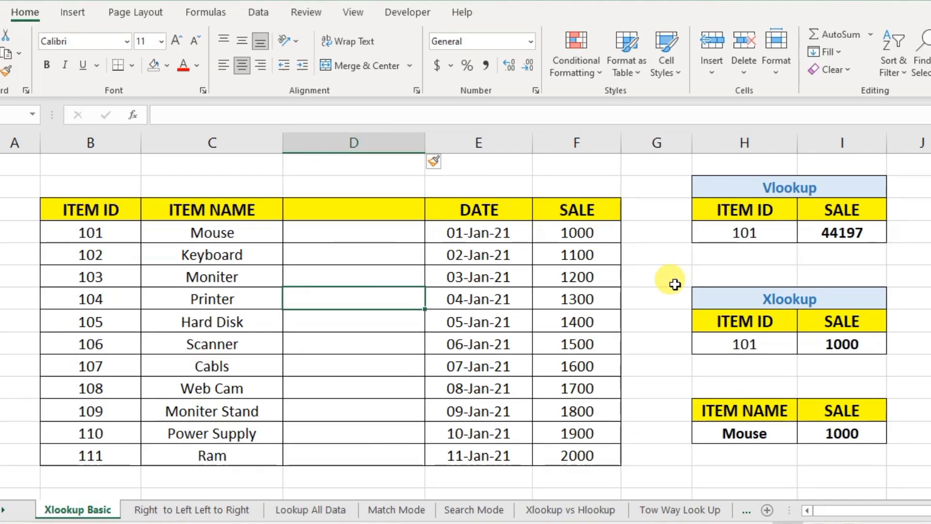
# Inspect the sale formulas of the Xlookup and Vlookup tables to see how each handles the inserted column.
pyautogui.click(770, 295)
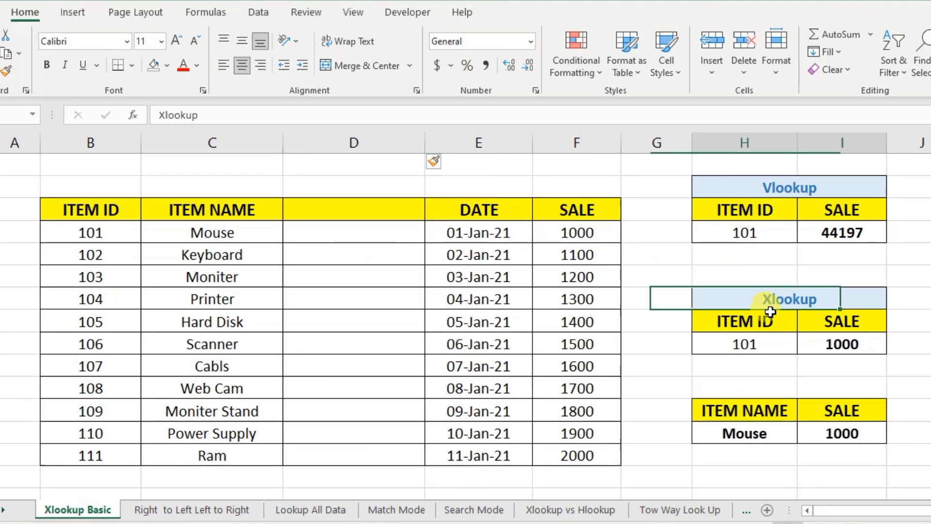
pyautogui.click(825, 349)
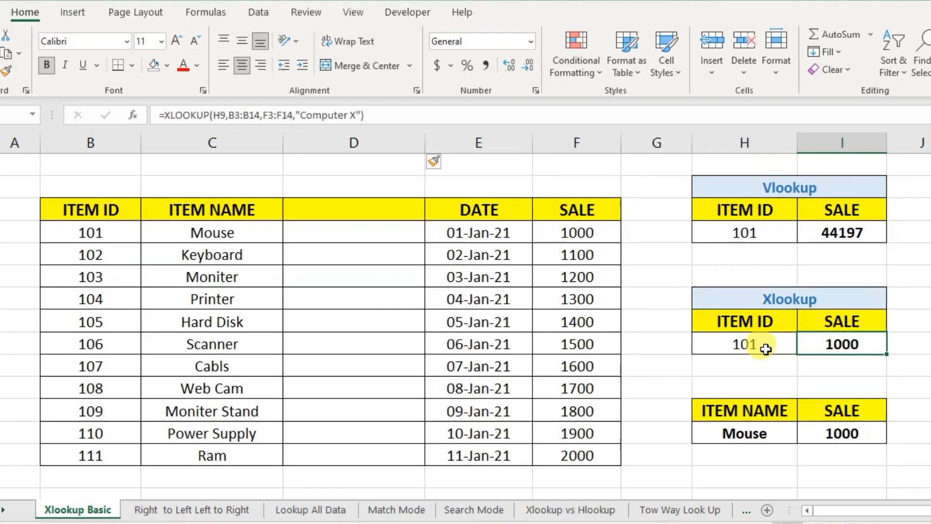
pyautogui.click(800, 183)
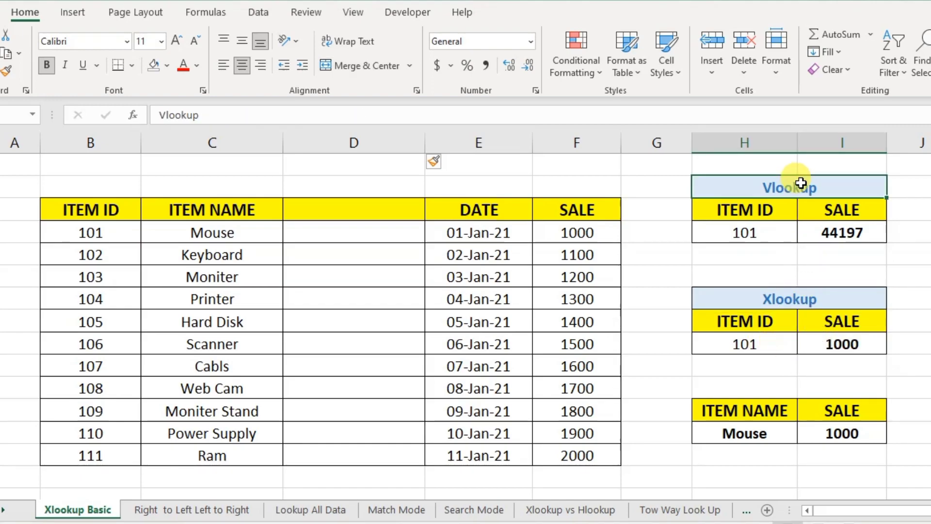
pyautogui.click(846, 232)
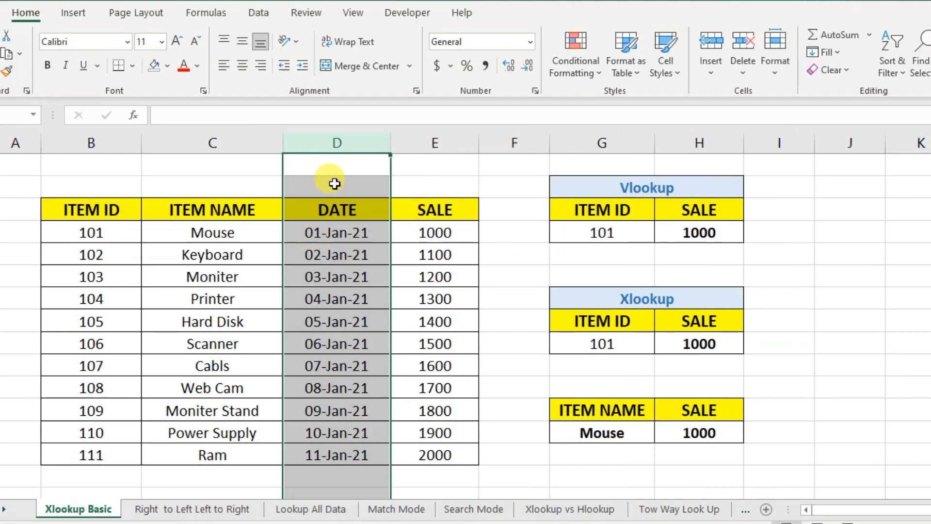
# Compare the ITEM ID and ITEM NAME headers of the three lookup tables with the matching columns in the data table.
pyautogui.click(500, 336)
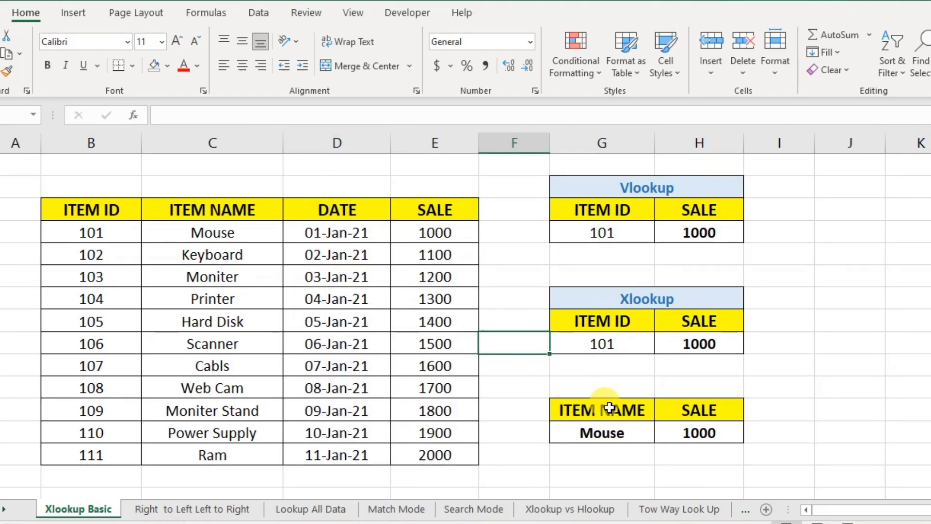
pyautogui.click(587, 411)
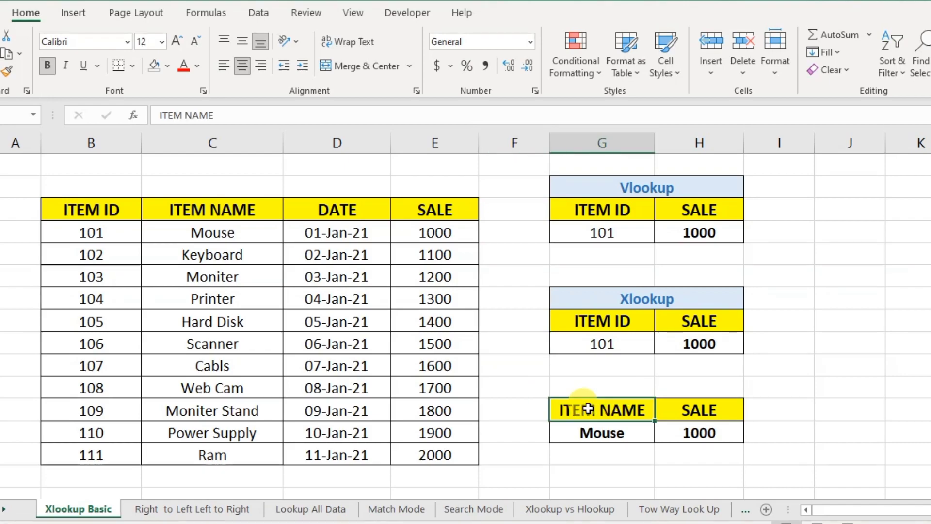
pyautogui.click(652, 184)
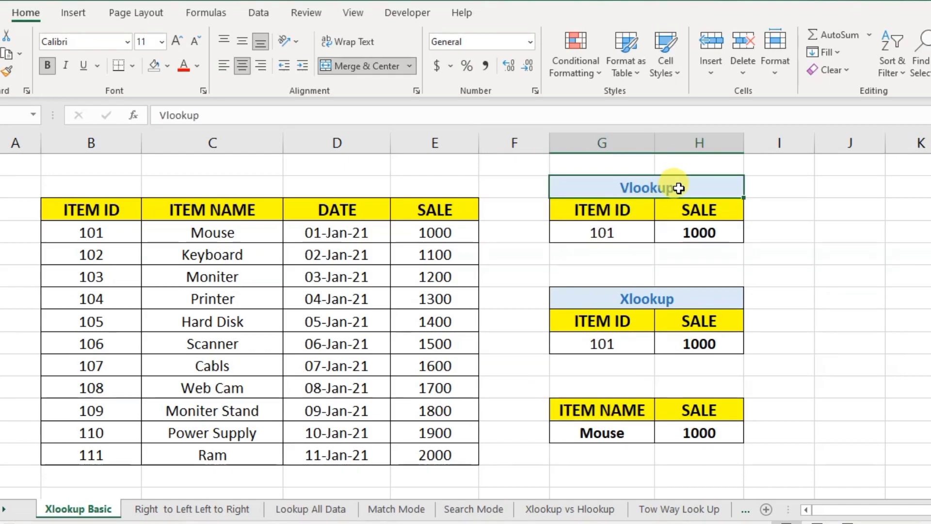
pyautogui.click(629, 208)
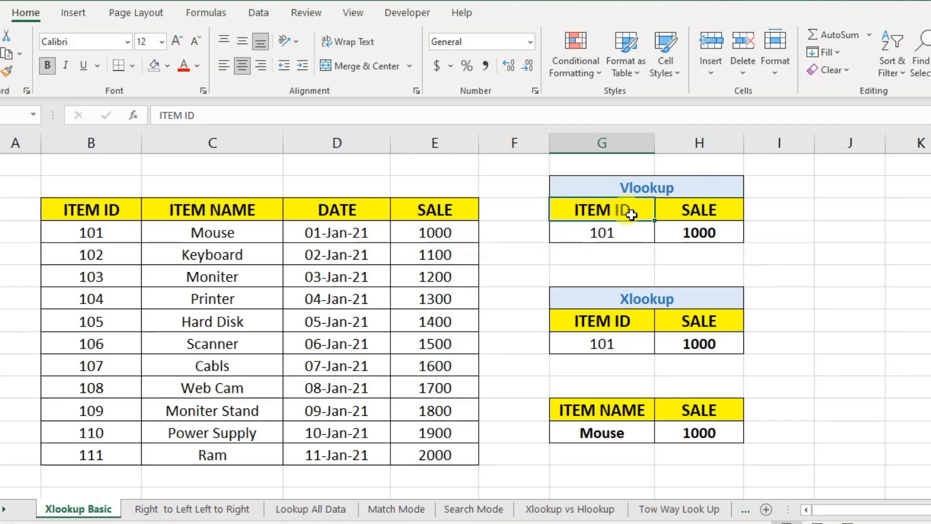
pyautogui.click(96, 207)
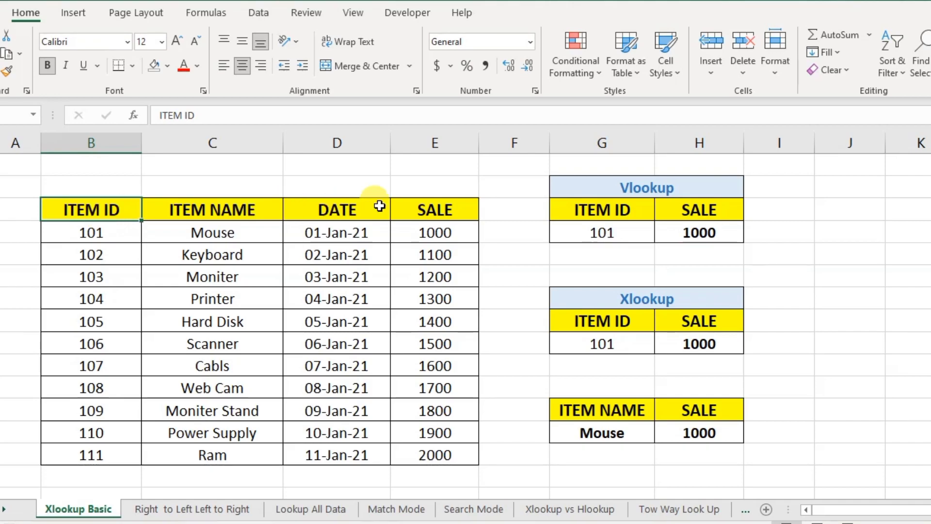
pyautogui.click(597, 209)
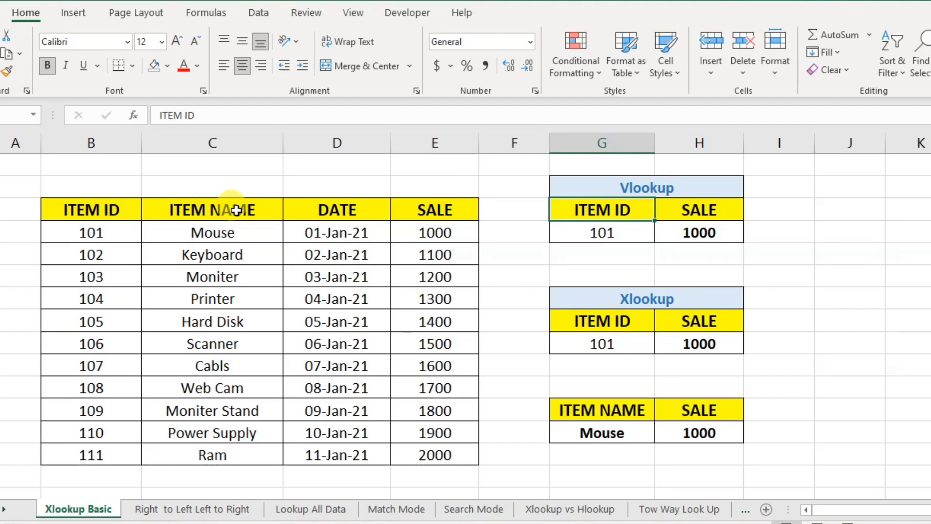
pyautogui.click(95, 208)
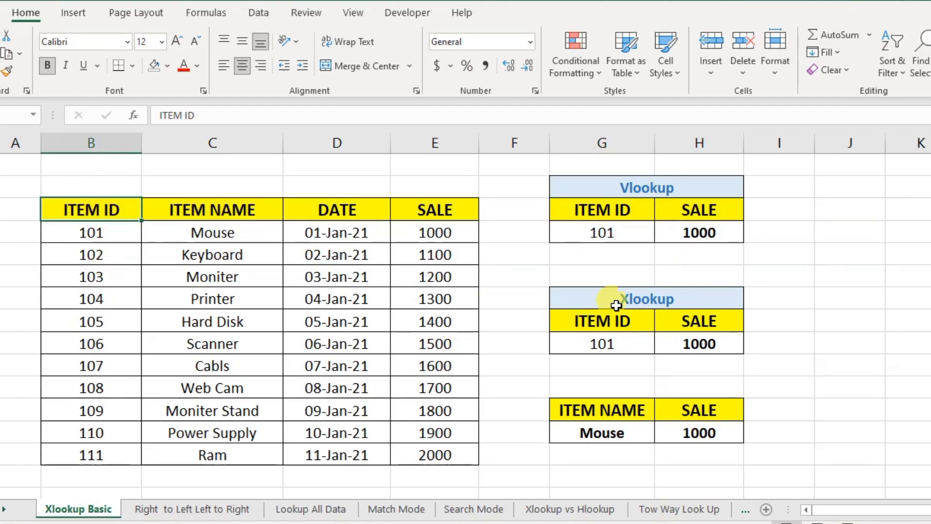
pyautogui.click(645, 299)
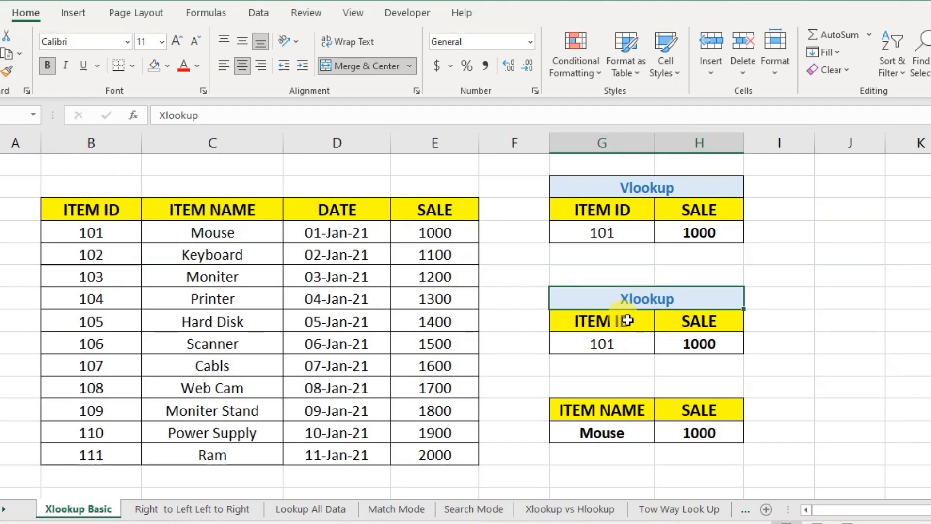
pyautogui.click(629, 415)
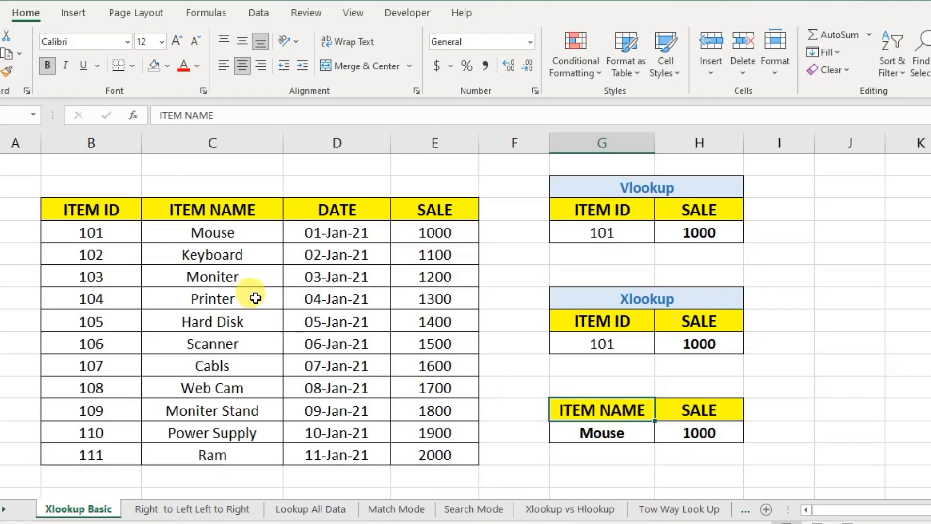
pyautogui.click(240, 212)
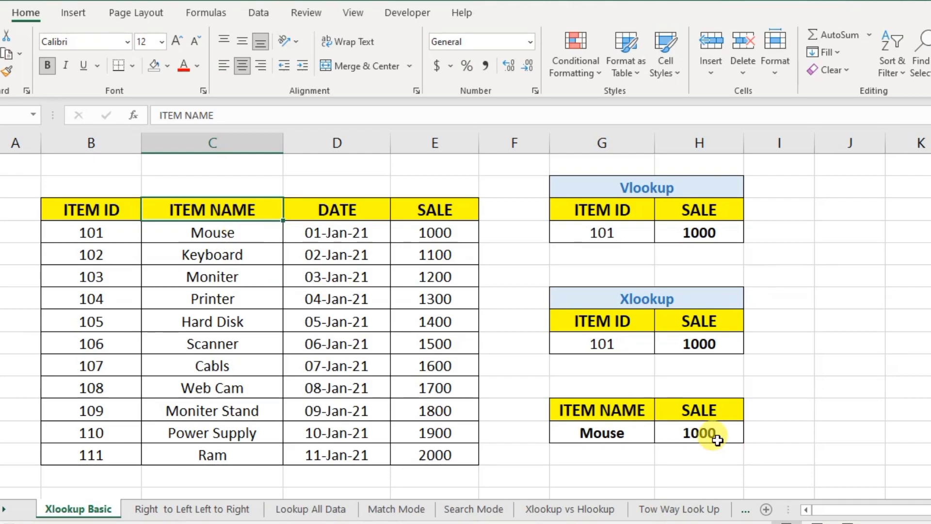
# Clear the sale formula in the item name lookup table and start a new XLOOKUP with G13 as the lookup value.
pyautogui.click(690, 432)
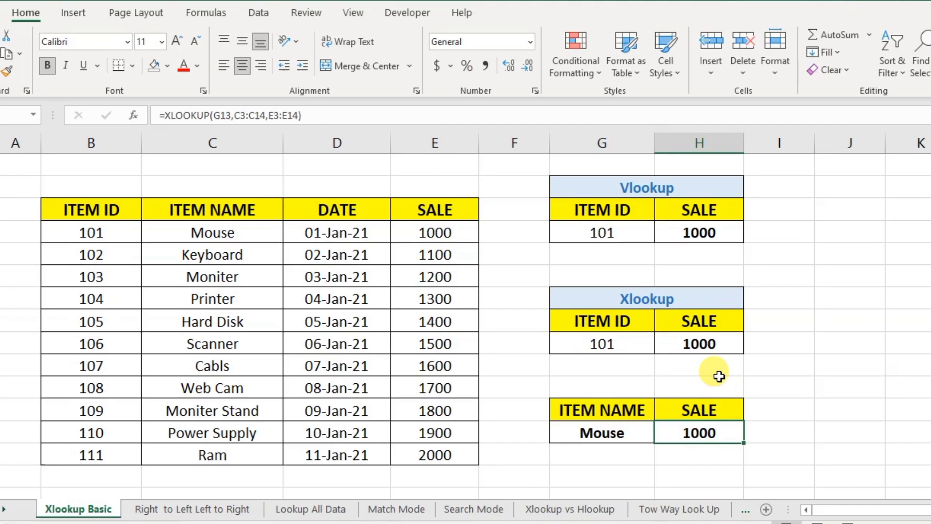
pyautogui.press('Delete')
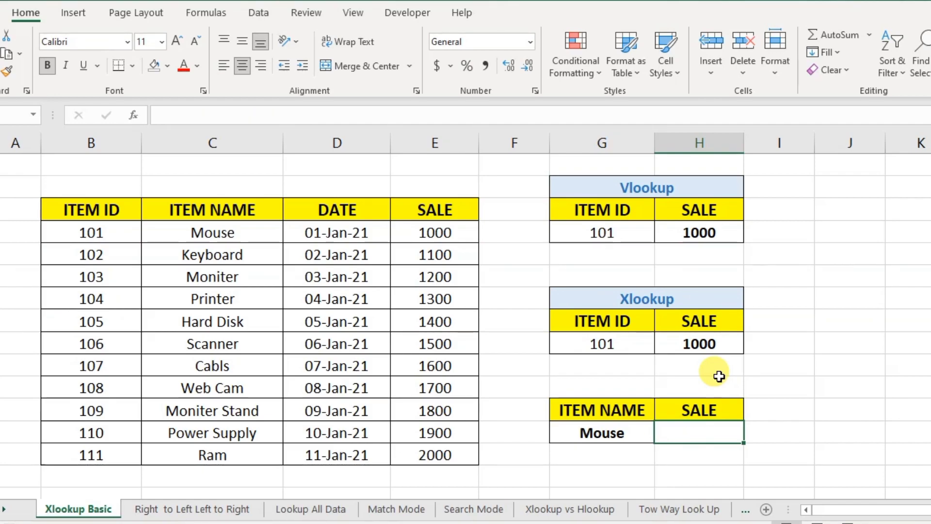
pyautogui.write('=')
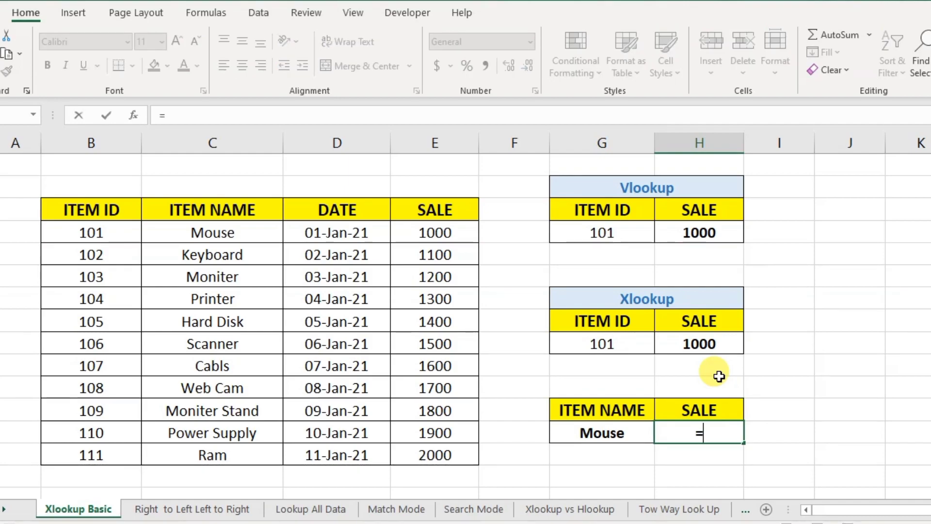
pyautogui.write('xlo')
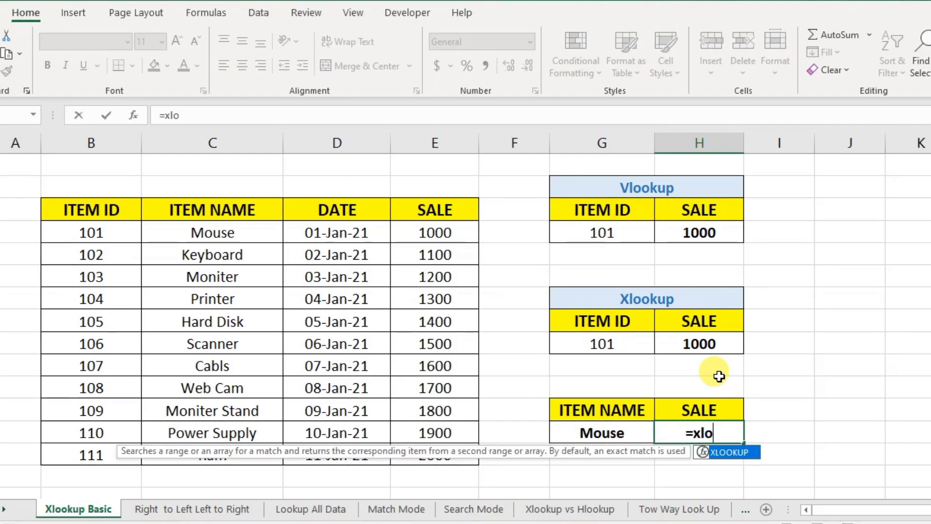
pyautogui.press('Tab')
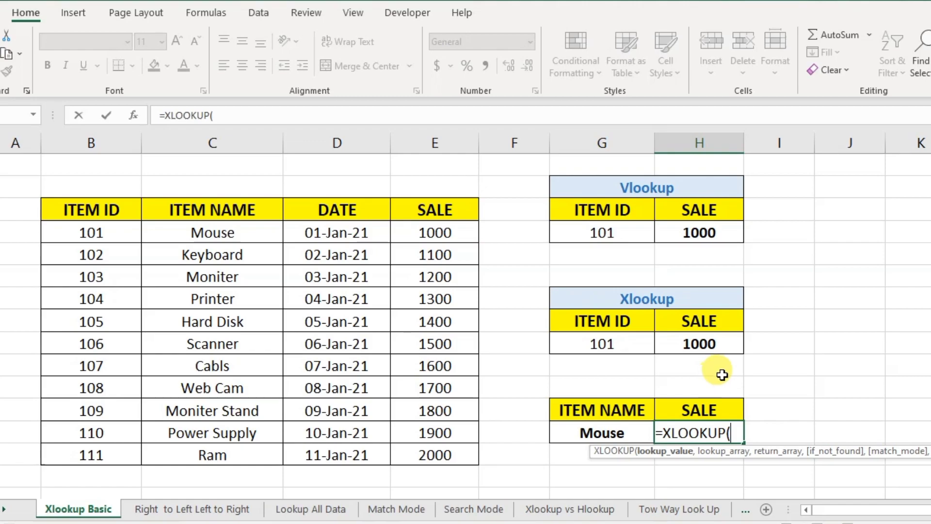
pyautogui.click(582, 432)
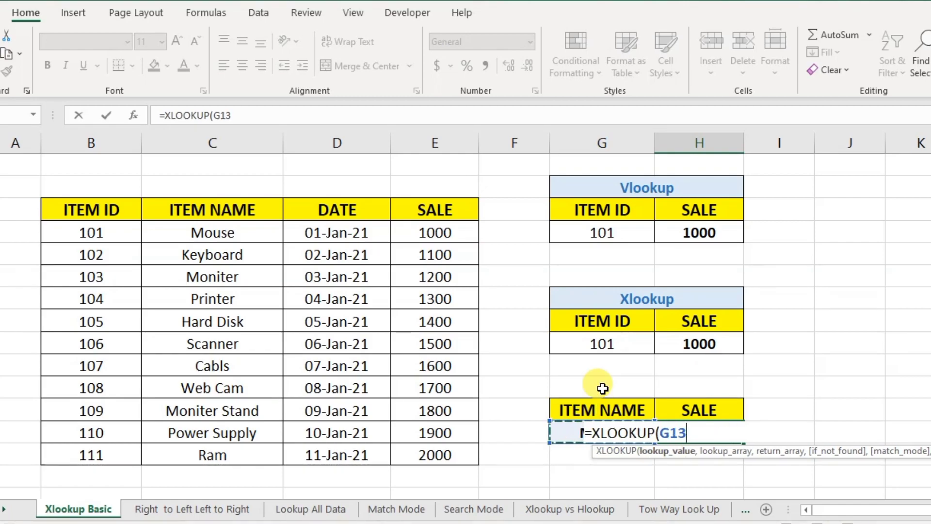
pyautogui.write(',')
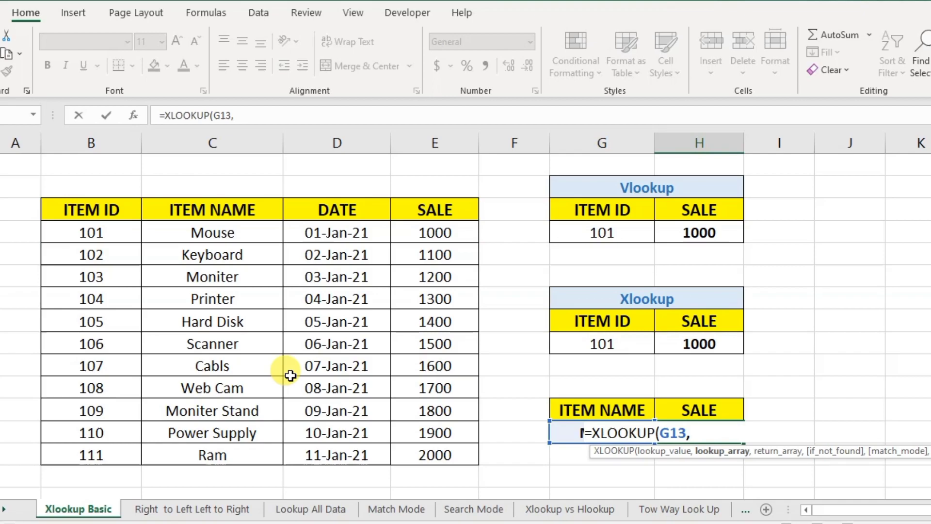
# Add item names C3:C14 as the lookup array and sales E3:E14 as the return array, and complete the XLOOKUP formula.
pyautogui.moveTo(230, 208); pyautogui.dragTo(237, 458)
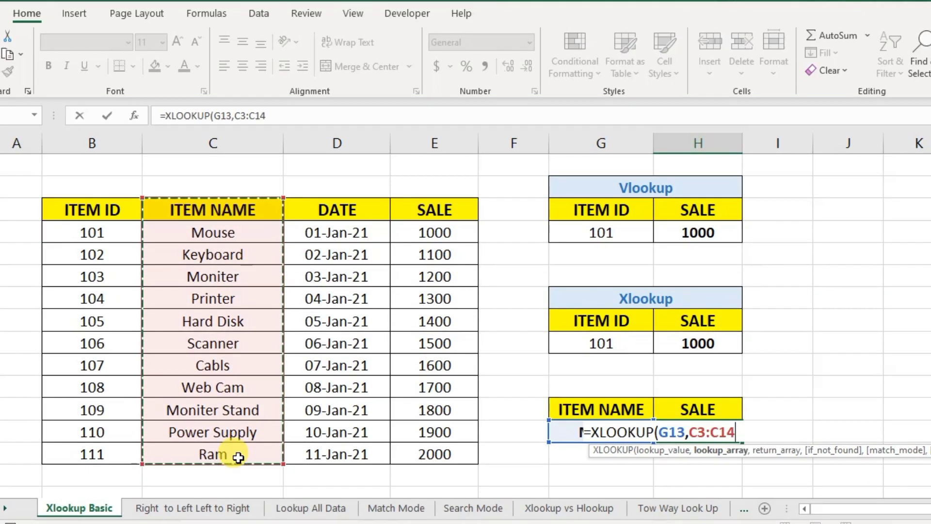
pyautogui.write(',')
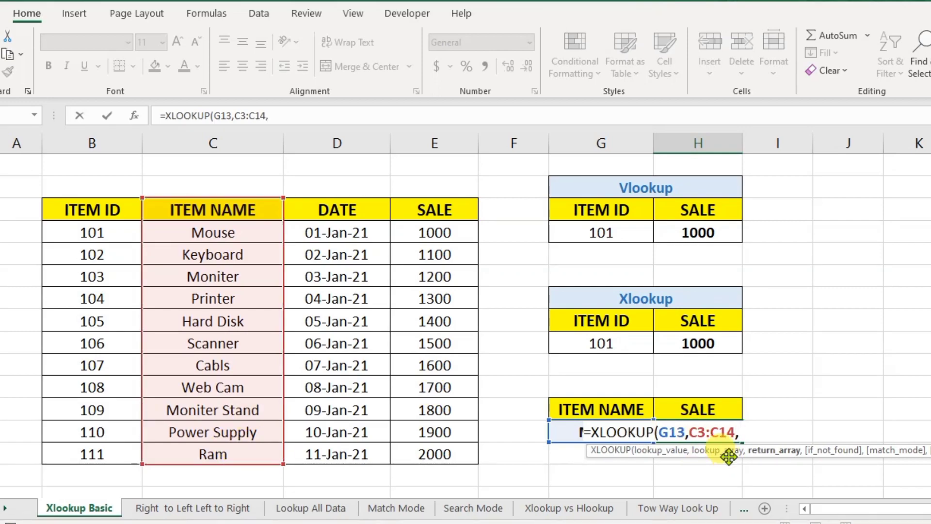
pyautogui.moveTo(442, 205); pyautogui.dragTo(441, 451)
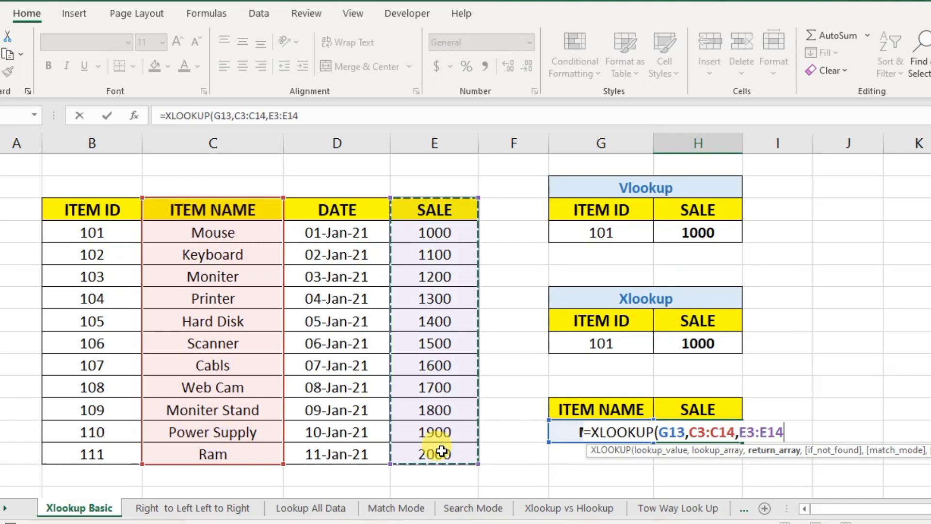
pyautogui.write(',')
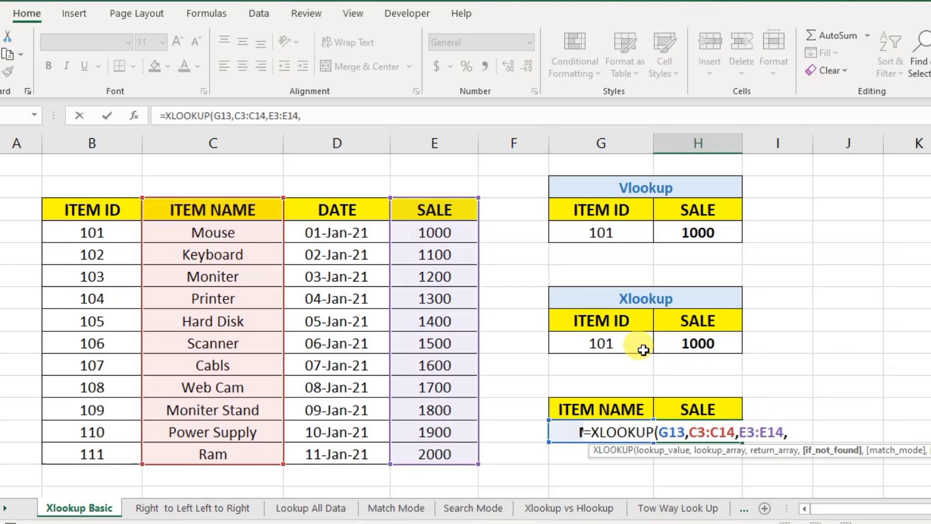
pyautogui.press('BackSpace')
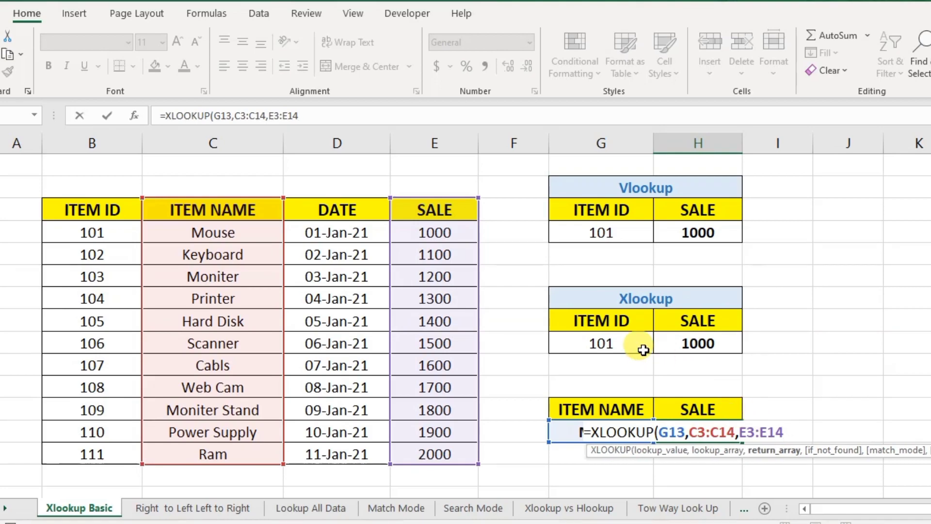
pyautogui.write(')')
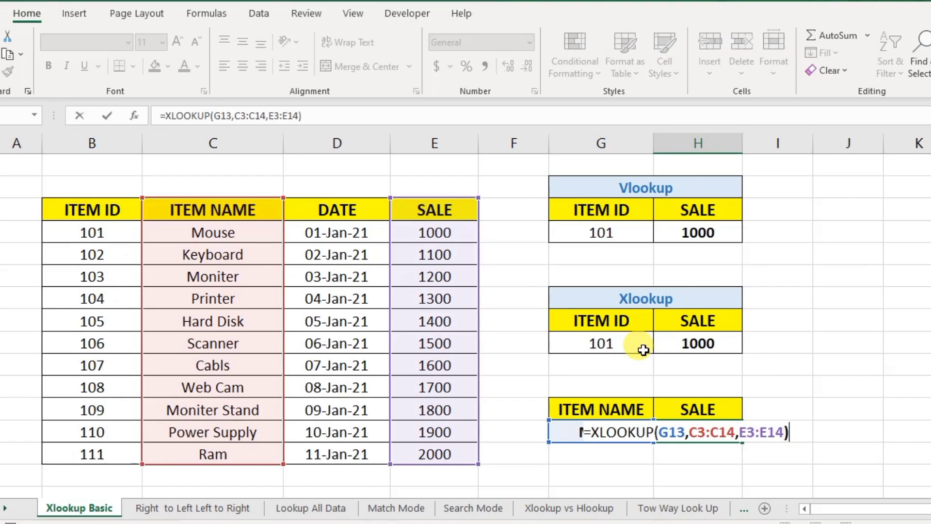
pyautogui.press('Return')
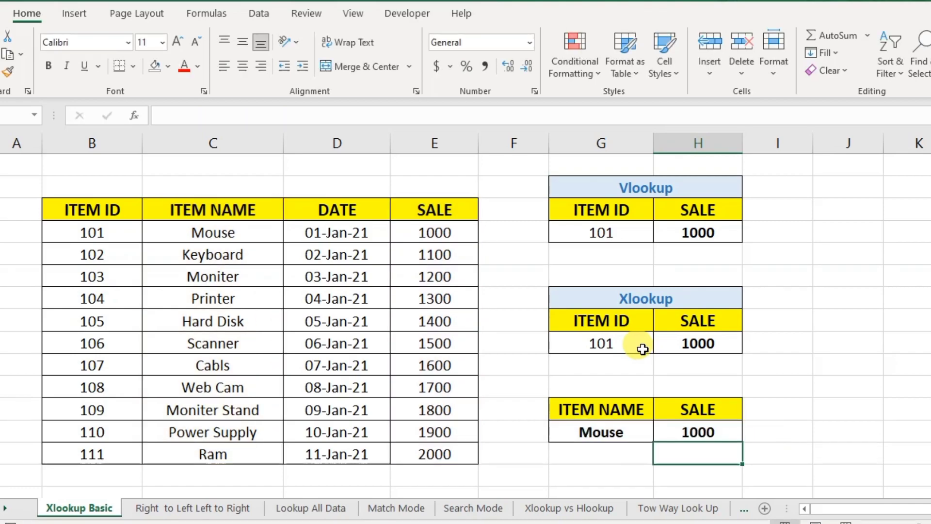
# Check the item name and sale cells in the item name lookup table.
pyautogui.click(618, 432)
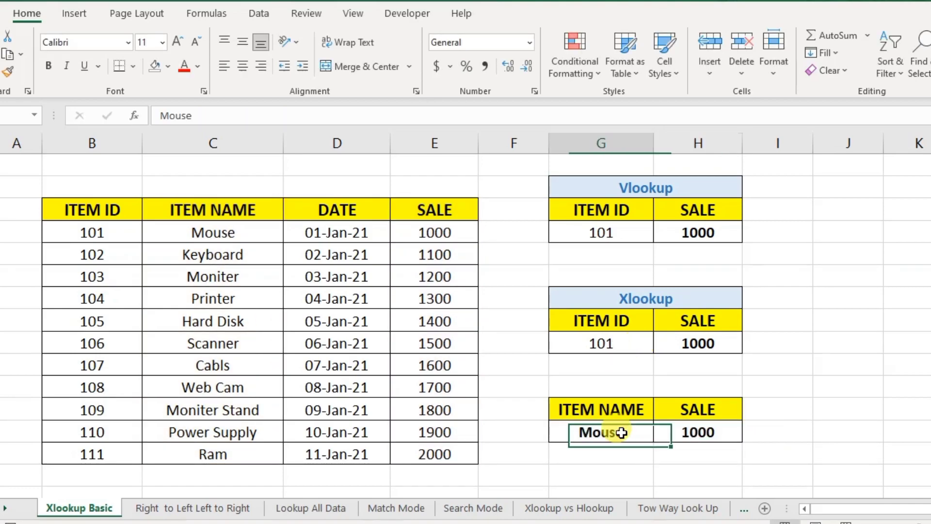
pyautogui.click(713, 432)
pyautogui.click(615, 431)
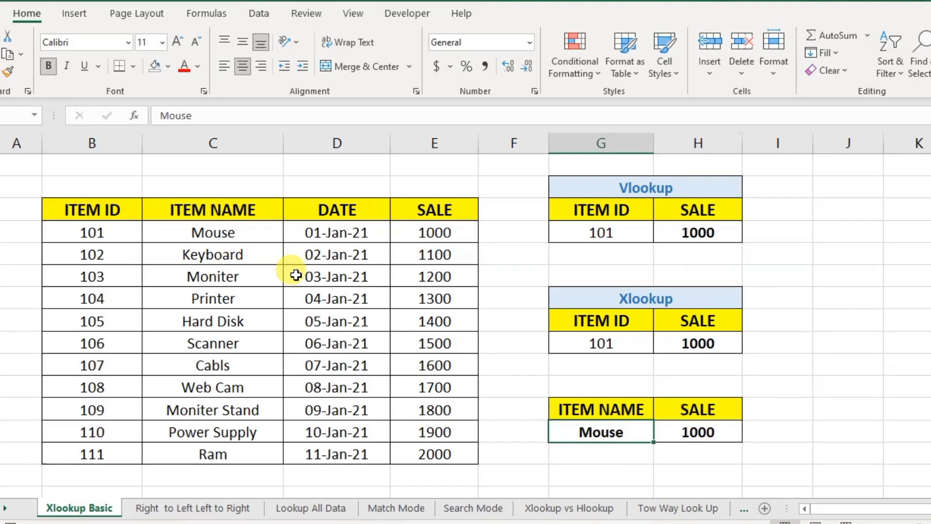
# Copy the item name Printer from the data table into the lookup cell of the item name lookup table.
pyautogui.click(212, 252)
pyautogui.click(236, 298)
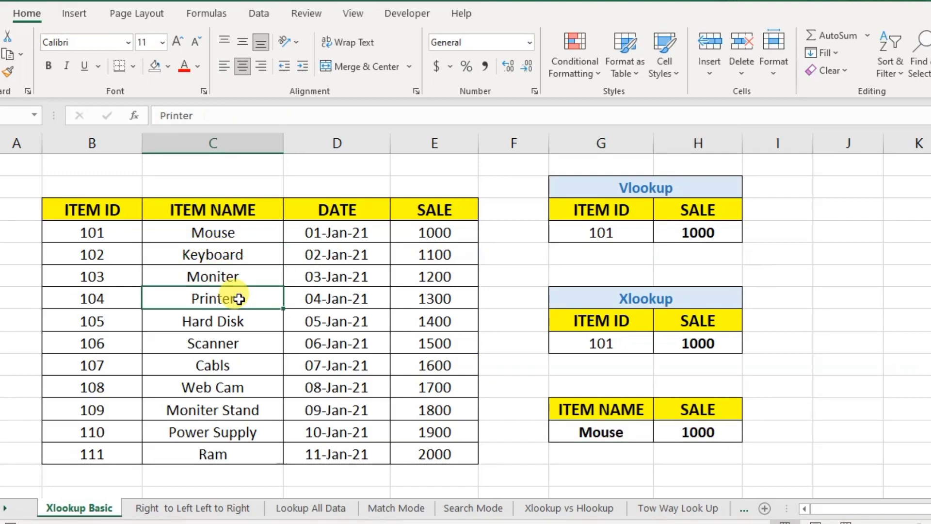
pyautogui.hotkey('ctrl', 'c')
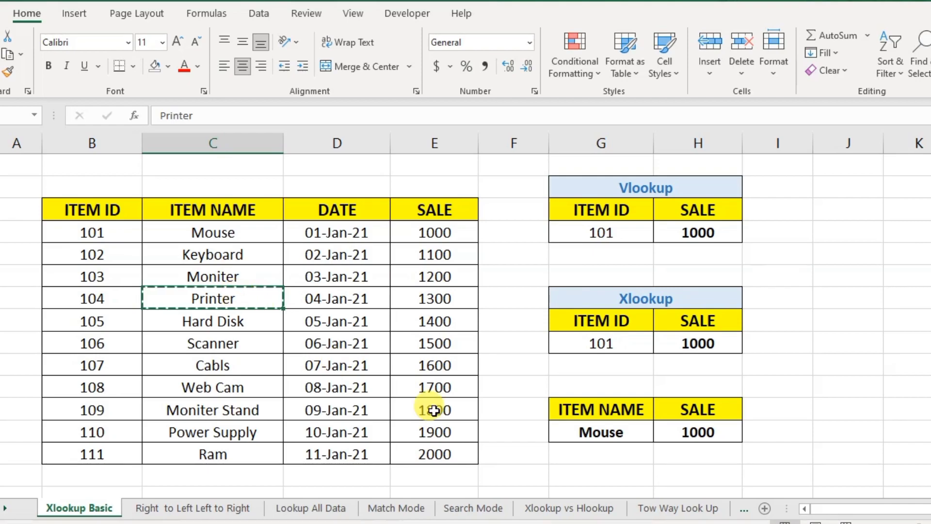
pyautogui.click(572, 433)
pyautogui.hotkey('ctrl', 'v')
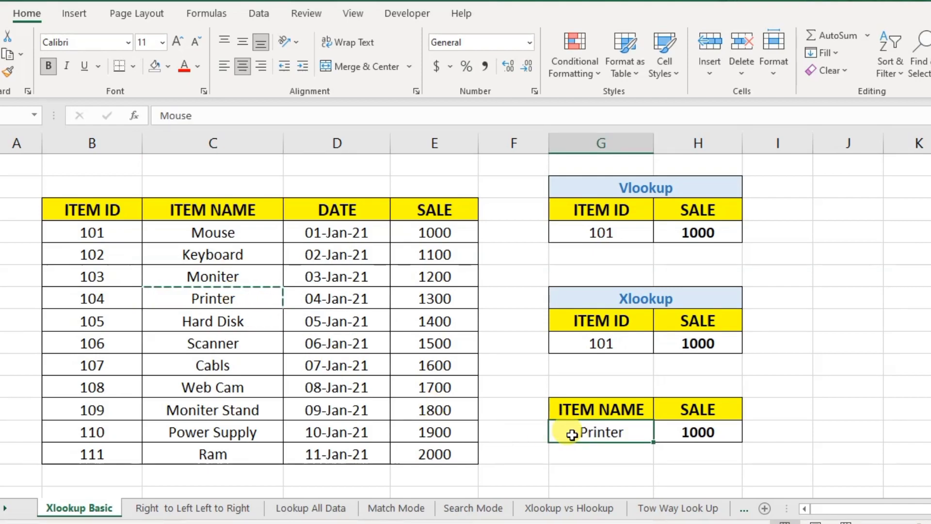
pyautogui.press('Escape')
# Compare the sale cell of the item name lookup table with Printer's sale in the data table, and review the ITEM NAME and DATE headers.
pyautogui.click(688, 433)
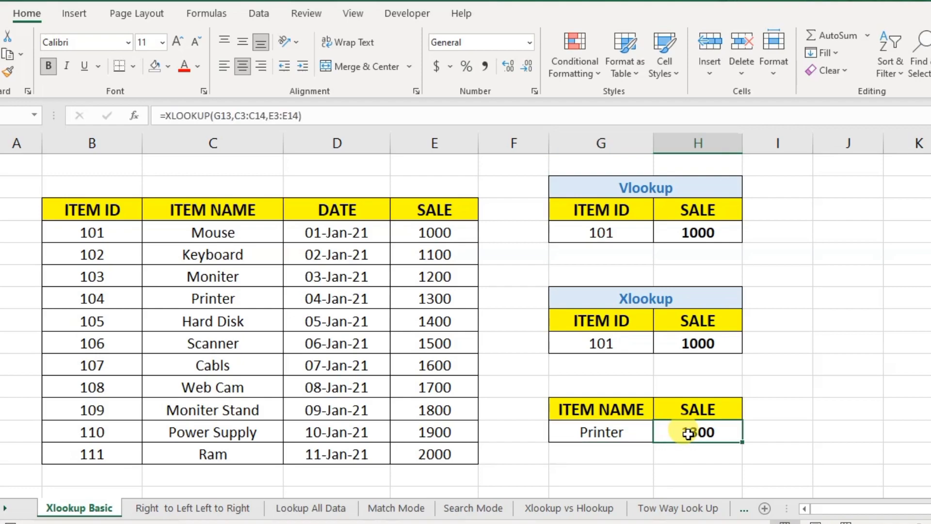
pyautogui.click(454, 303)
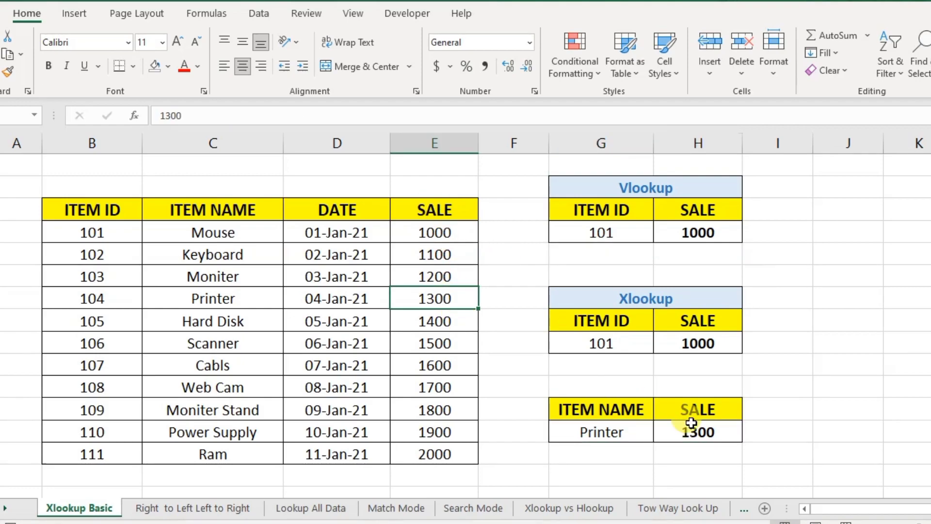
pyautogui.click(697, 431)
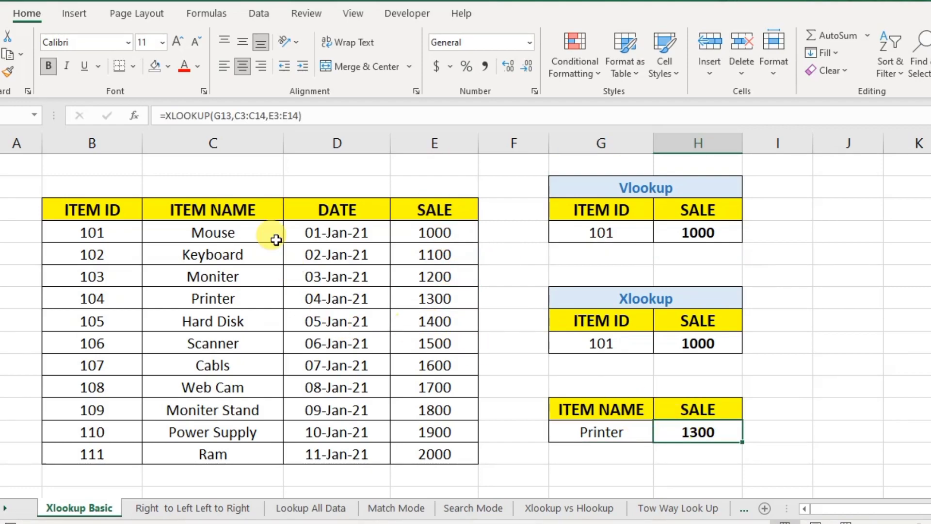
pyautogui.click(250, 214)
pyautogui.click(374, 214)
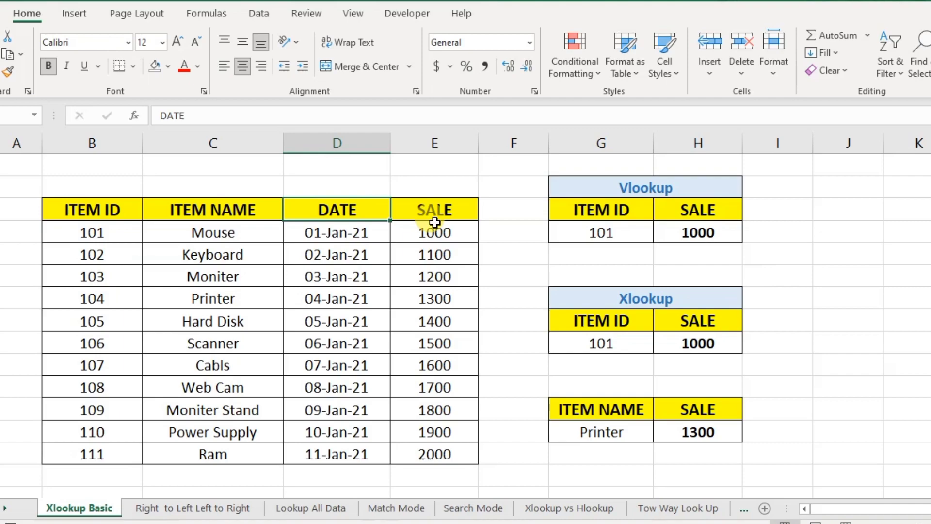
# Open the Right to Left Left to Right sheet and examine its data table headers and the date and item name lookup cells.
pyautogui.click(221, 509)
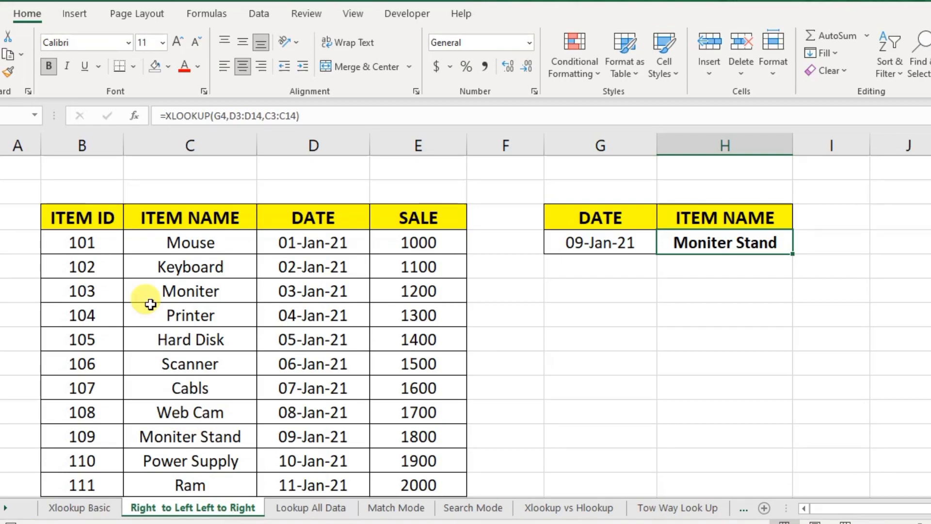
pyautogui.click(101, 213)
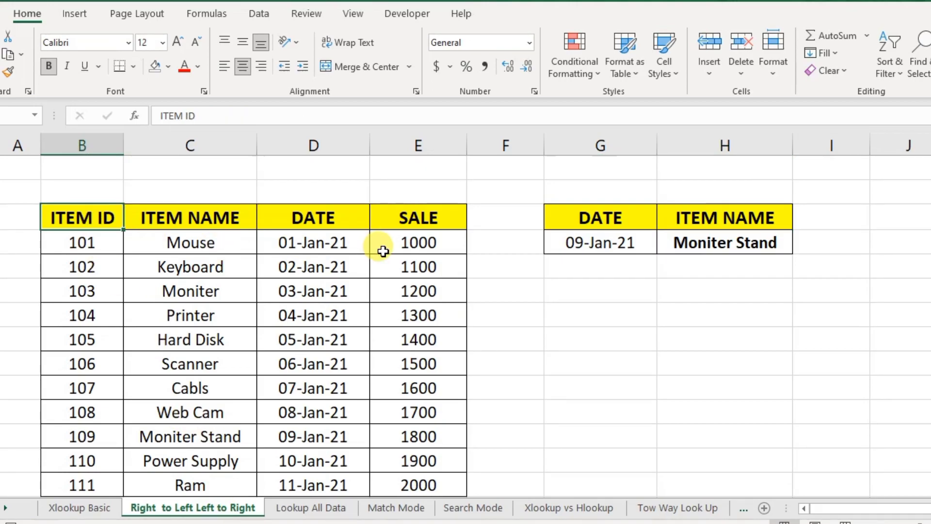
pyautogui.click(418, 219)
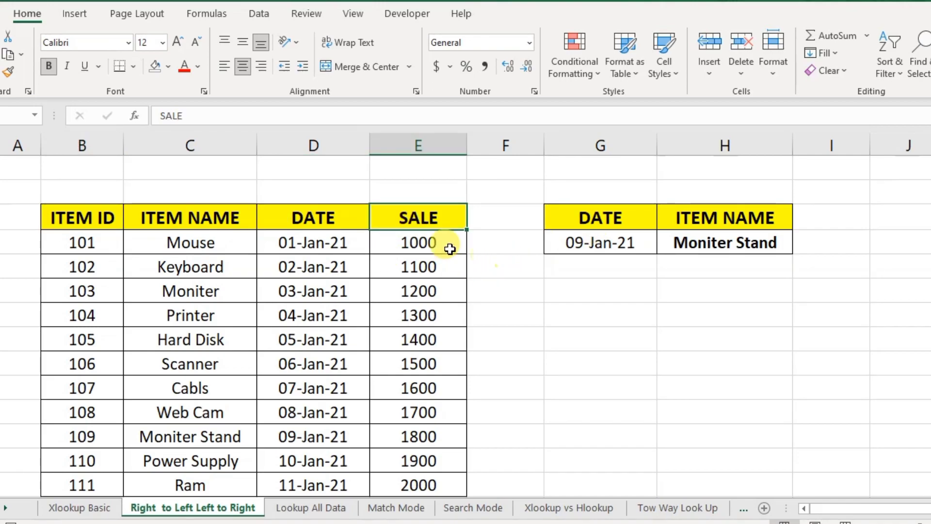
pyautogui.click(200, 215)
pyautogui.click(426, 238)
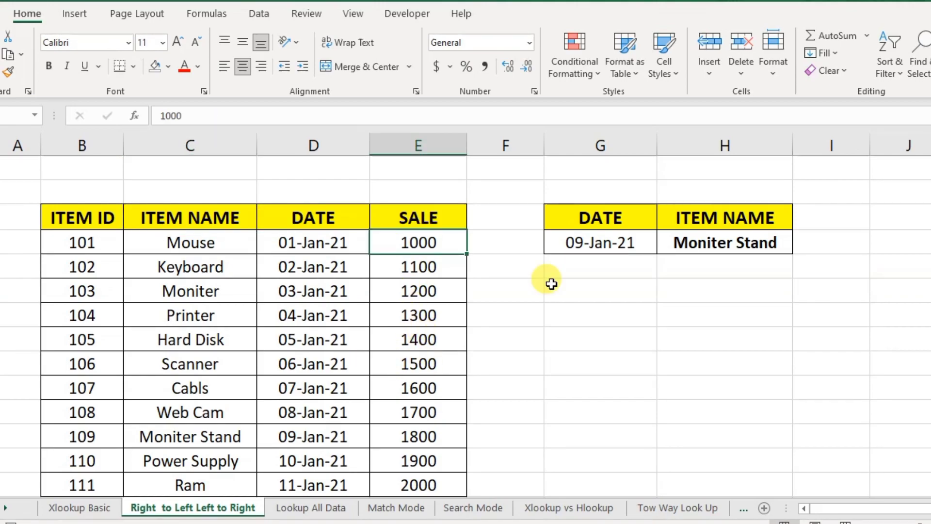
pyautogui.click(575, 242)
pyautogui.click(686, 243)
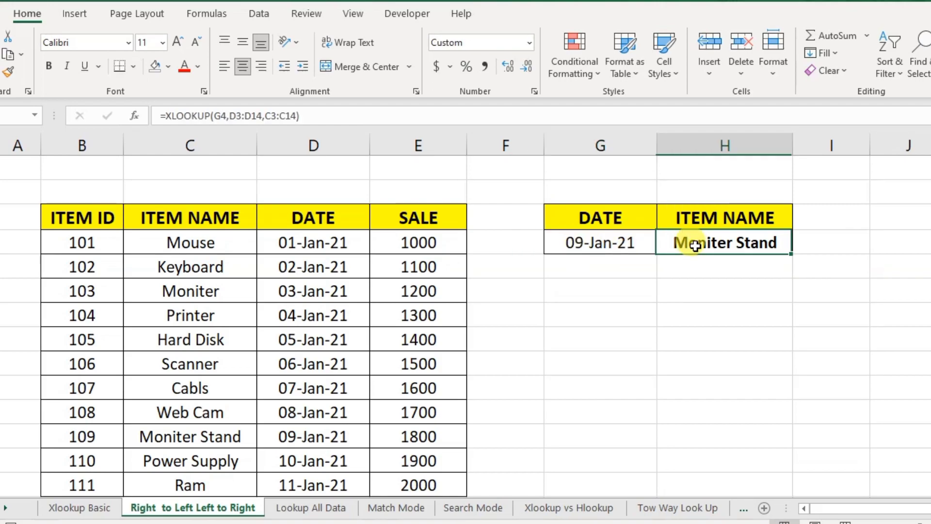
pyautogui.click(583, 249)
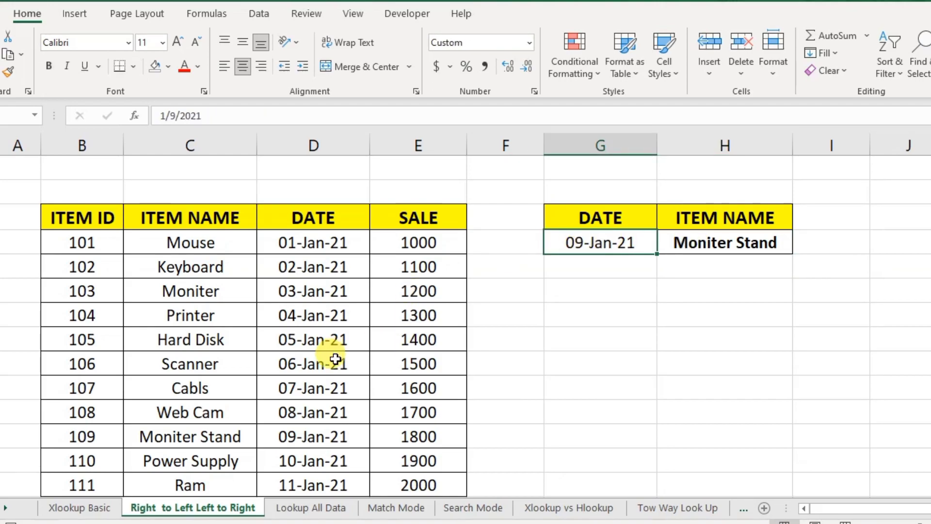
# Copy the date 06-Jan-21 from the data table into the date cell G4 of the lookup table.
pyautogui.click(320, 363)
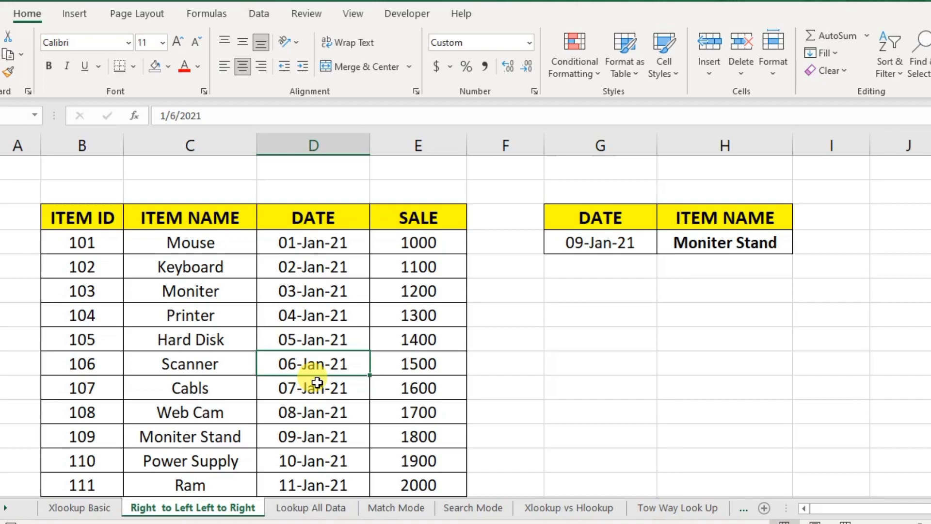
pyautogui.hotkey('ctrl', 'c')
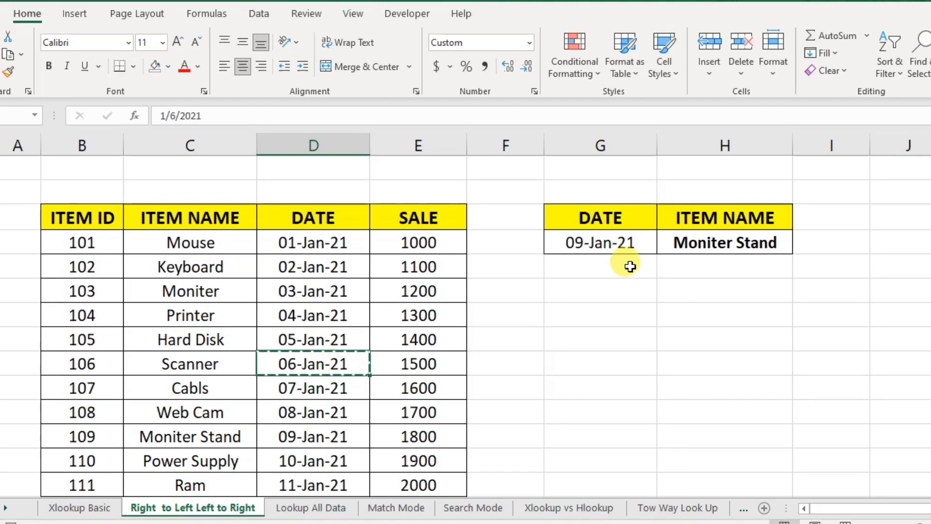
pyautogui.click(611, 254)
pyautogui.press('Return')
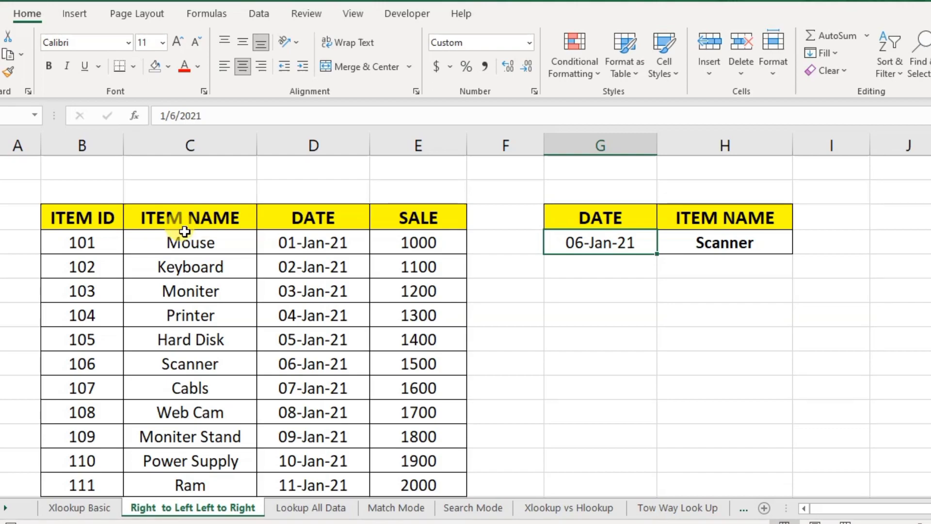
# Clear the item name formula in H4 and start a new XLOOKUP with G4 as the lookup value.
pyautogui.click(713, 243)
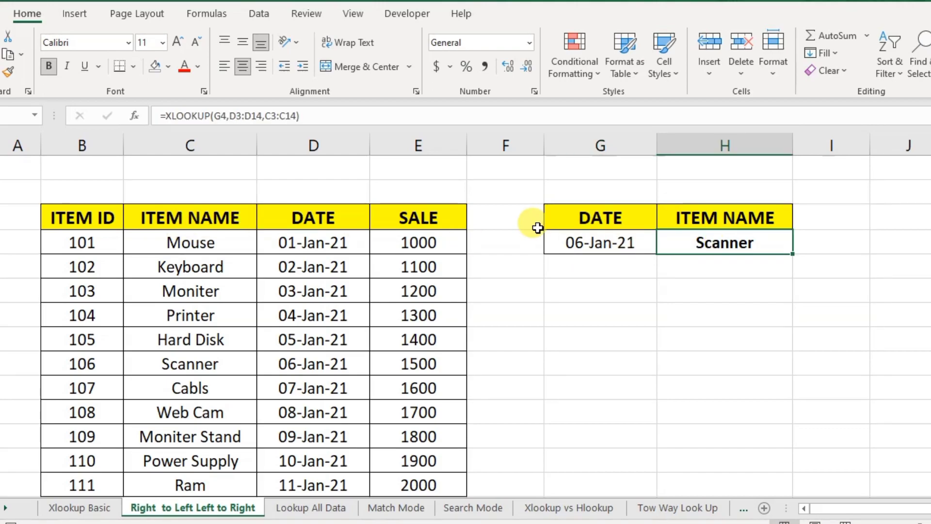
pyautogui.press('Delete')
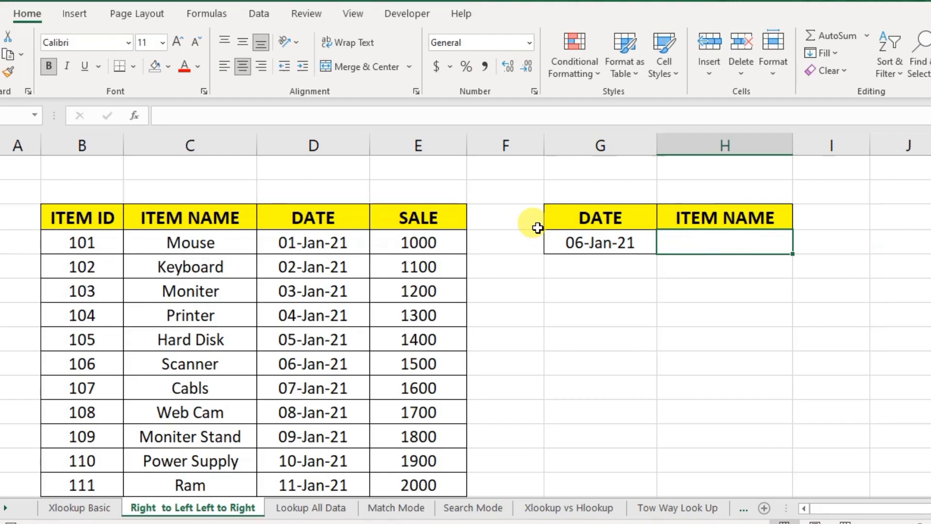
pyautogui.write('=')
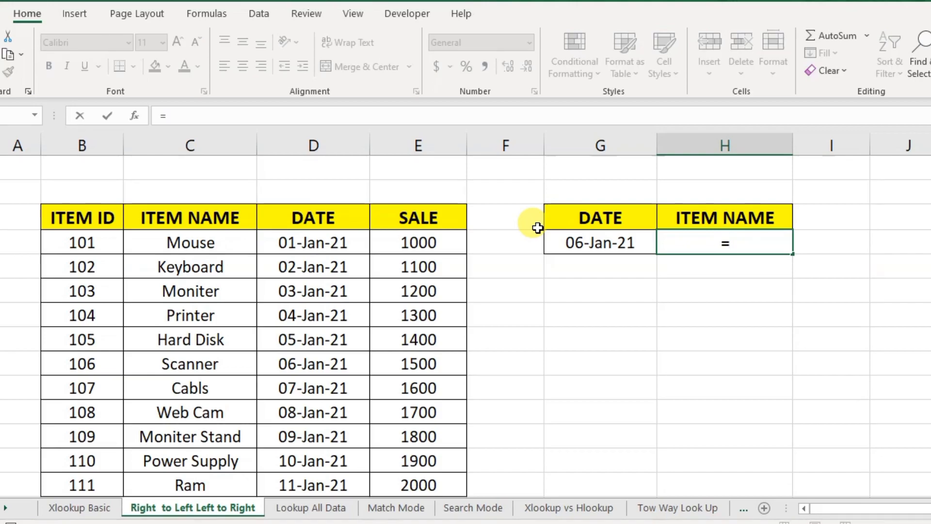
pyautogui.write('xlo')
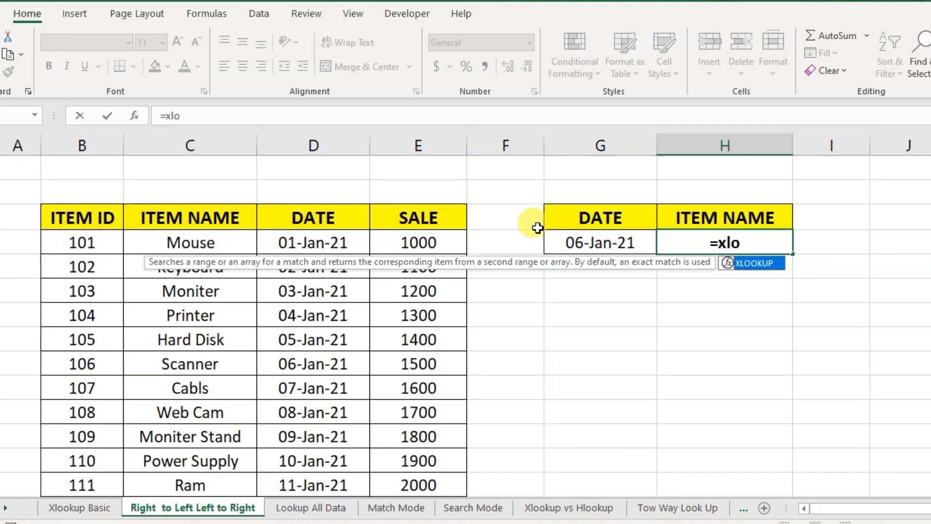
pyautogui.press('Tab')
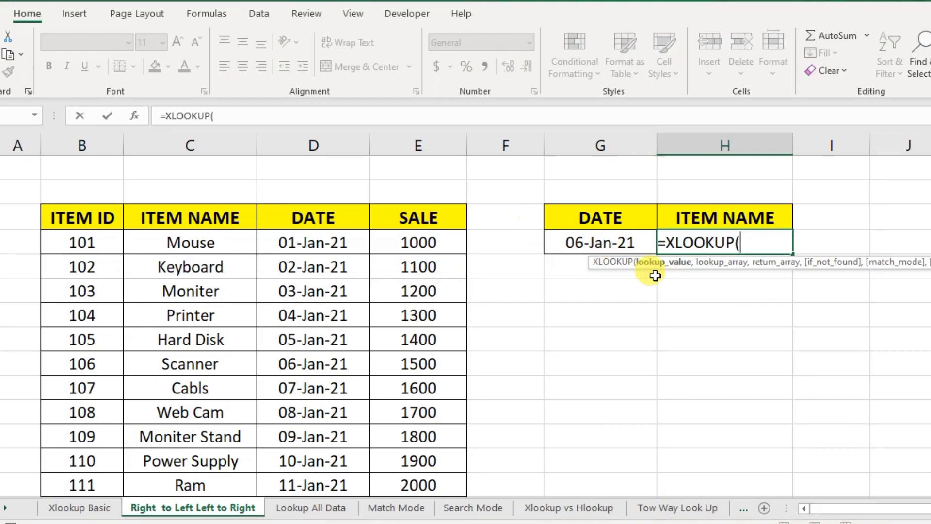
pyautogui.click(577, 242)
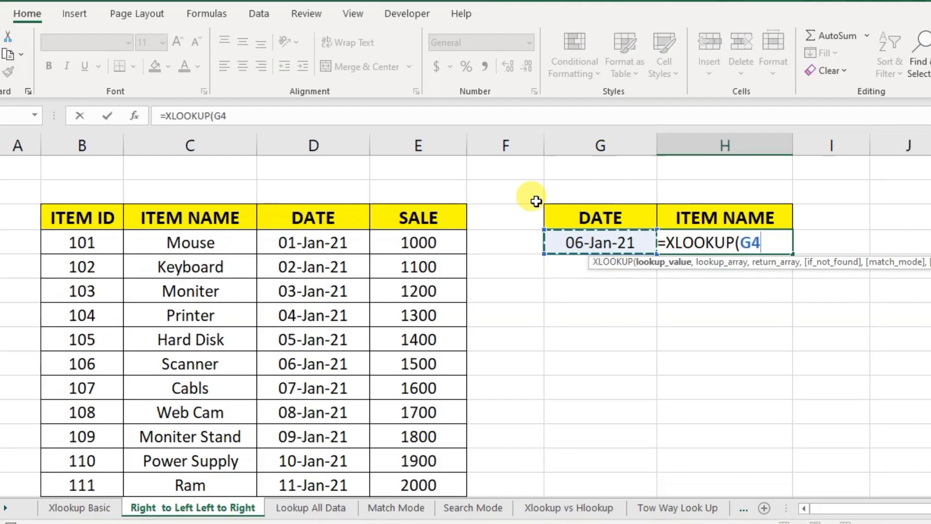
pyautogui.write(',')
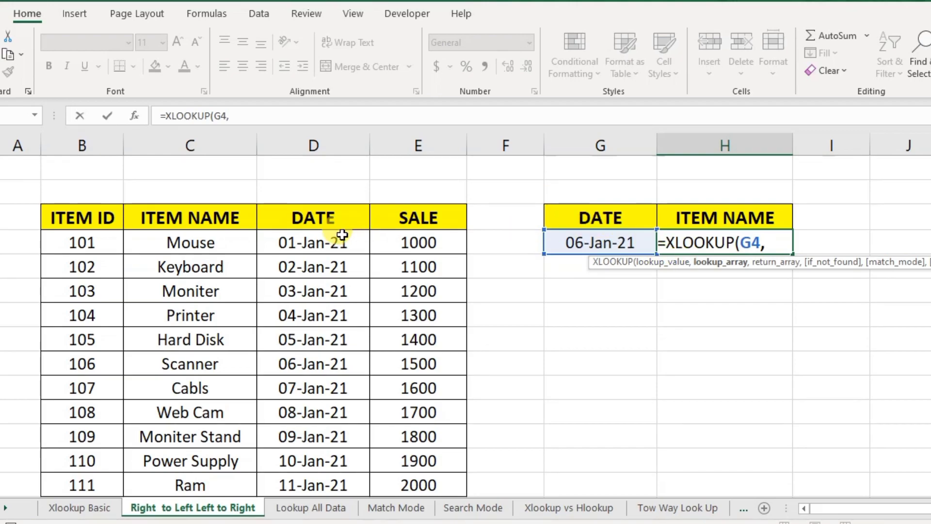
# Add dates D3:D14 as the lookup array and item names C3:C14 as the return array, and complete the XLOOKUP formula.
pyautogui.moveTo(341, 218); pyautogui.dragTo(323, 492)
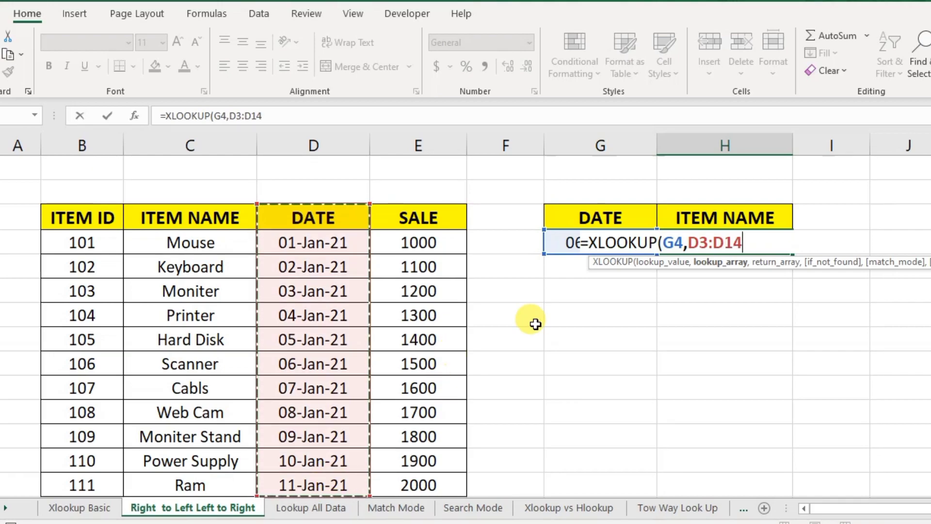
pyautogui.write(',')
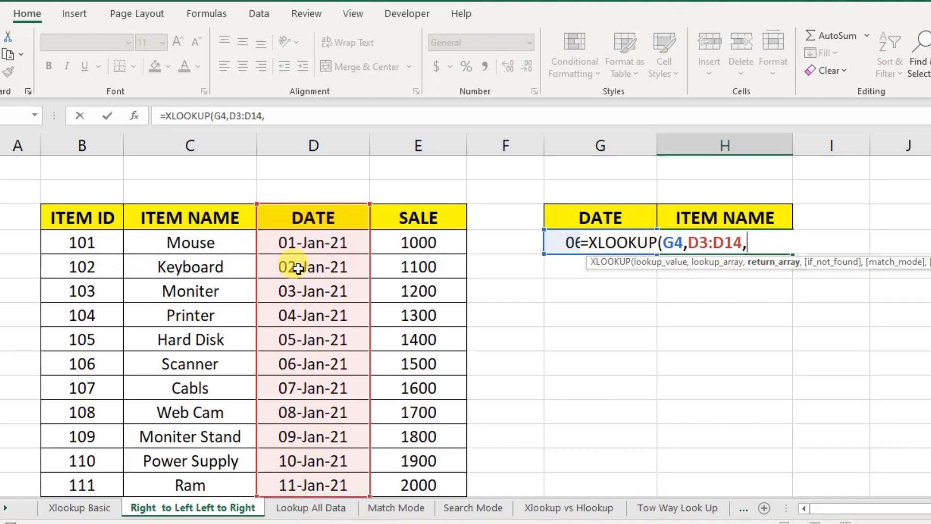
pyautogui.moveTo(194, 218); pyautogui.dragTo(194, 487)
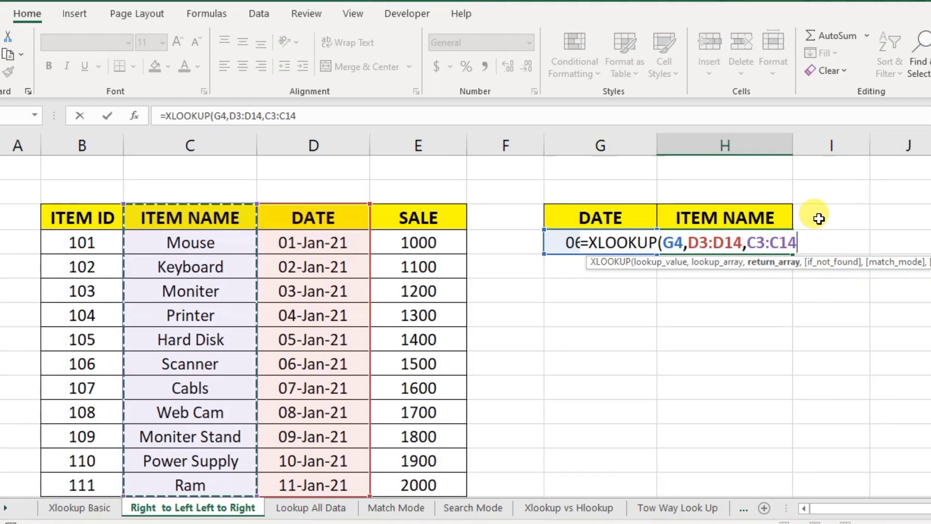
pyautogui.write(')')
pyautogui.press('Return')
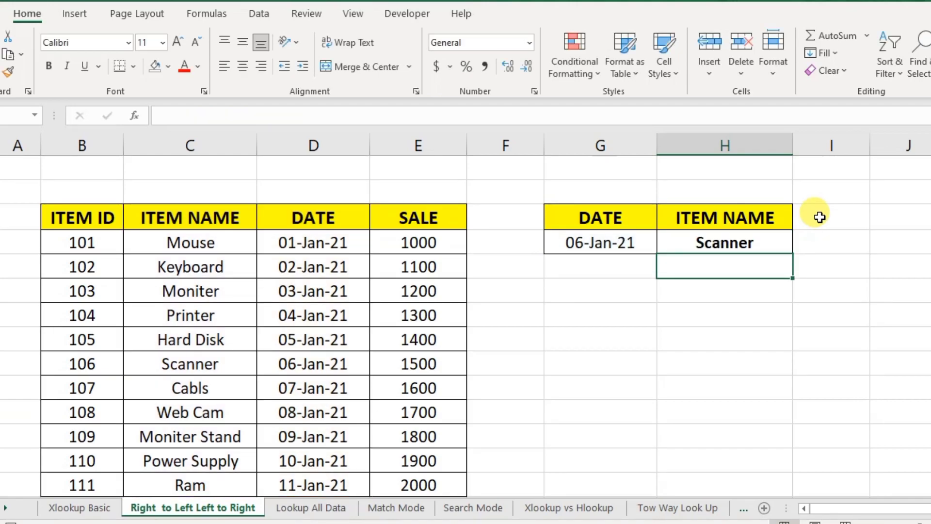
# Copy the date 05-Jan-21 from the data table into the lookup table's date cell G4.
pyautogui.click(638, 241)
pyautogui.click(313, 334)
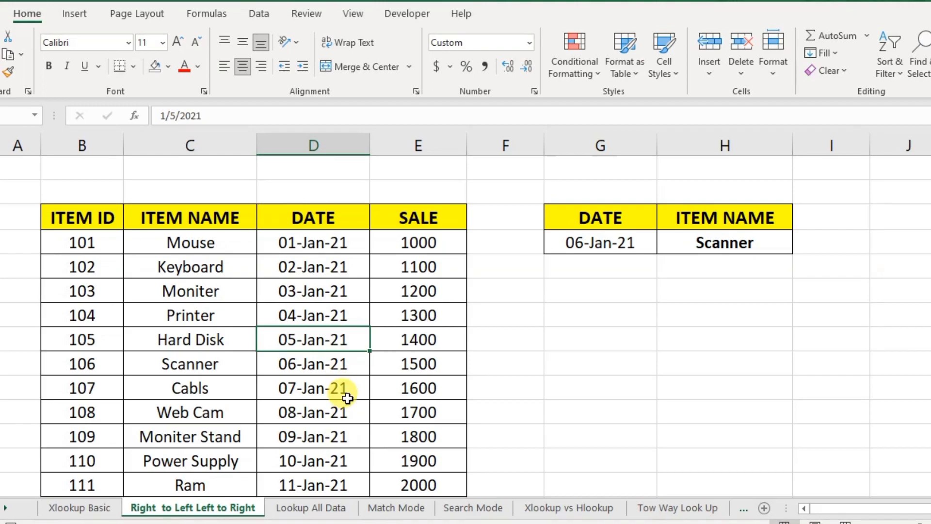
pyautogui.hotkey('ctrl', 'c')
pyautogui.click(633, 241)
pyautogui.hotkey('ctrl', 'v')
pyautogui.press('Escape')
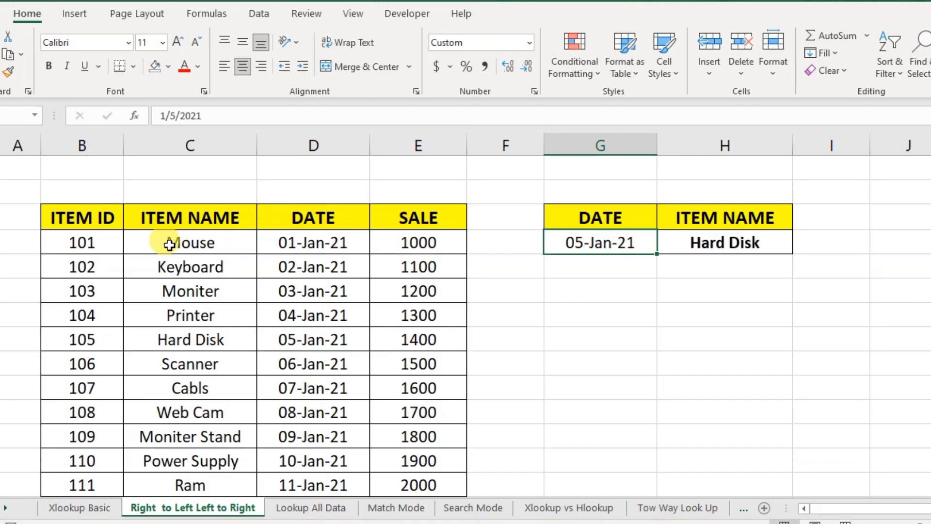
# Open the Lookup All Data sheet and compare the Item ID, Item Name, SALE 1 and SALE 2 headers of the lookup and data tables.
pyautogui.moveTo(930, 192); pyautogui.dragTo(929, 192)
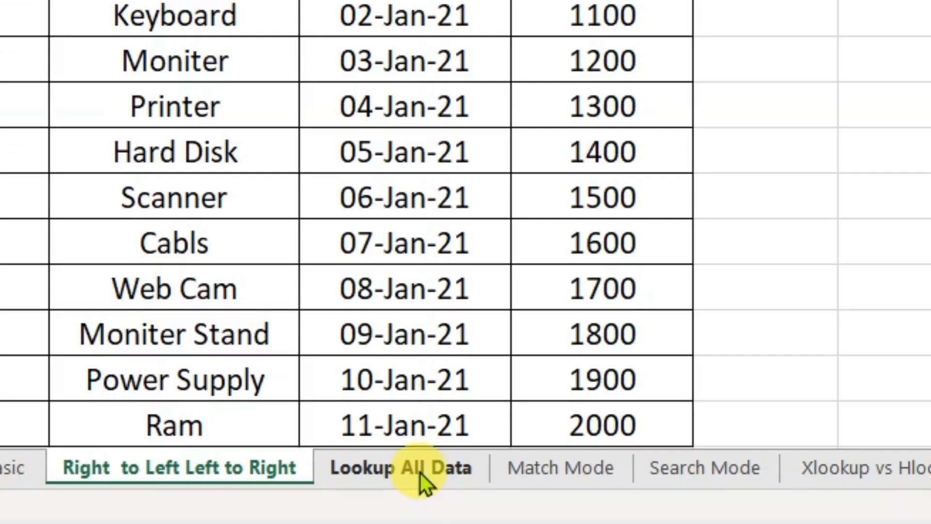
pyautogui.click(322, 511)
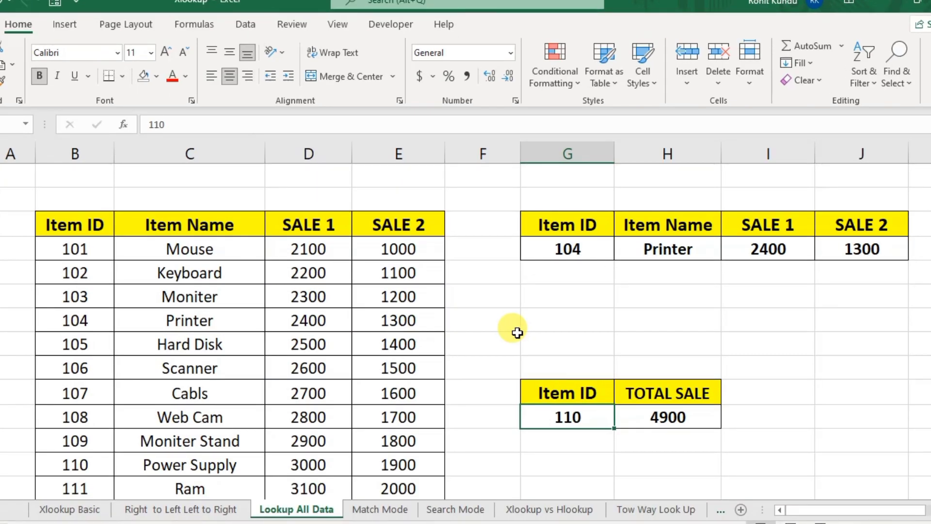
pyautogui.click(579, 232)
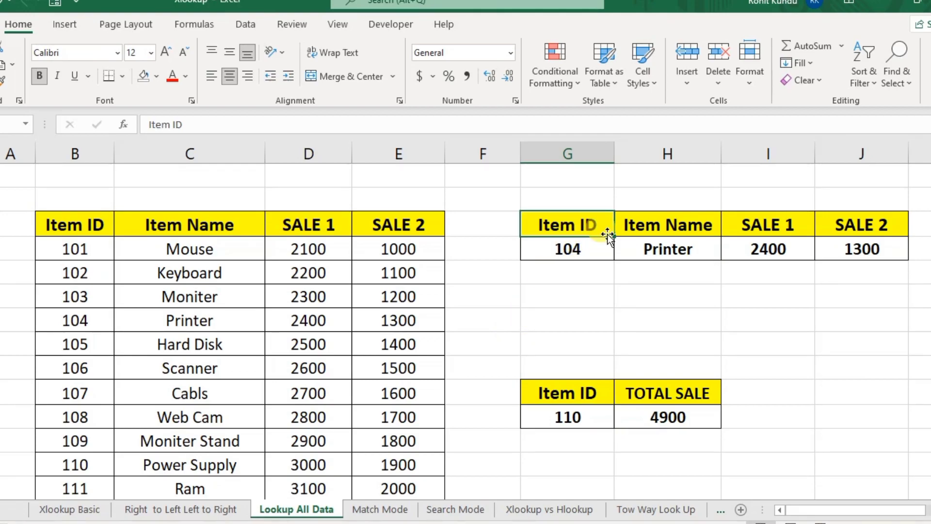
pyautogui.click(652, 224)
pyautogui.click(772, 215)
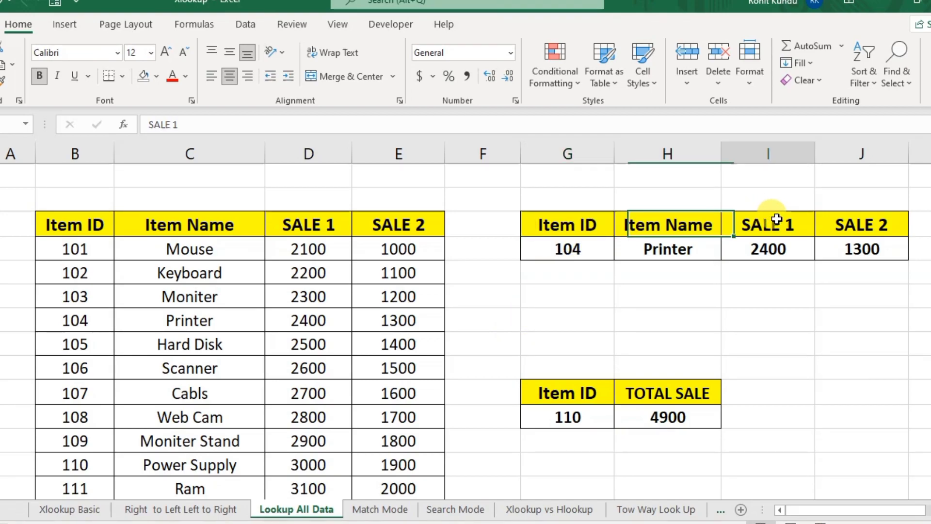
pyautogui.click(845, 222)
pyautogui.moveTo(72, 225); pyautogui.dragTo(368, 220)
pyautogui.click(282, 225)
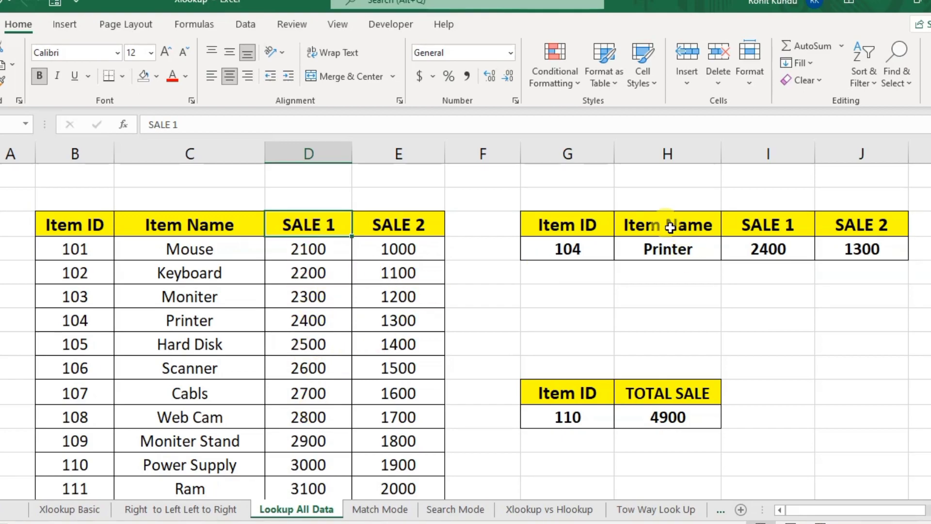
pyautogui.click(685, 226)
pyautogui.click(764, 224)
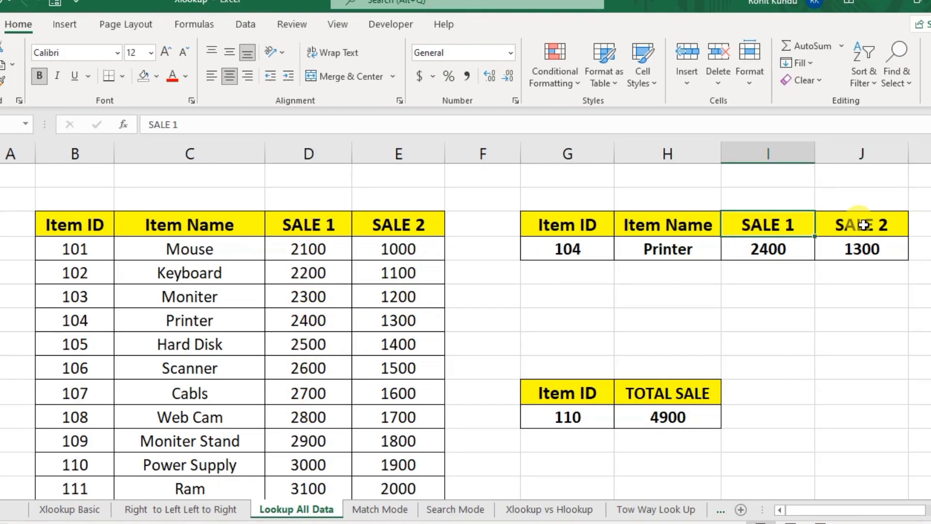
# Switch the lookup table's Item ID in G4 to 110, and finally to 106.
pyautogui.click(864, 225)
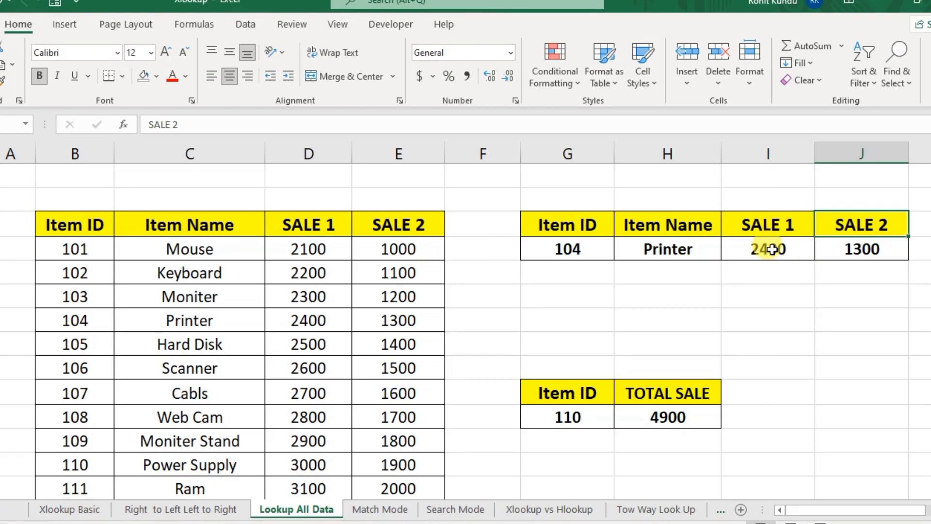
pyautogui.click(690, 251)
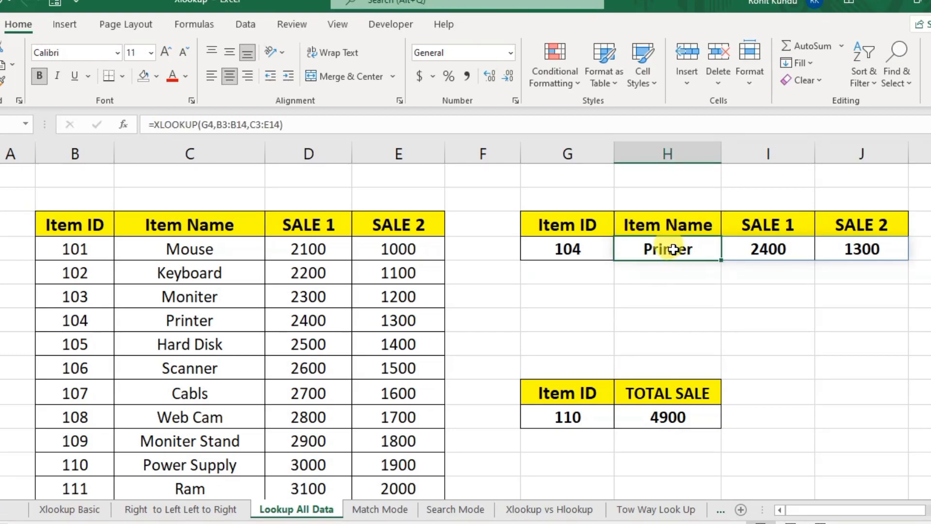
pyautogui.click(595, 248)
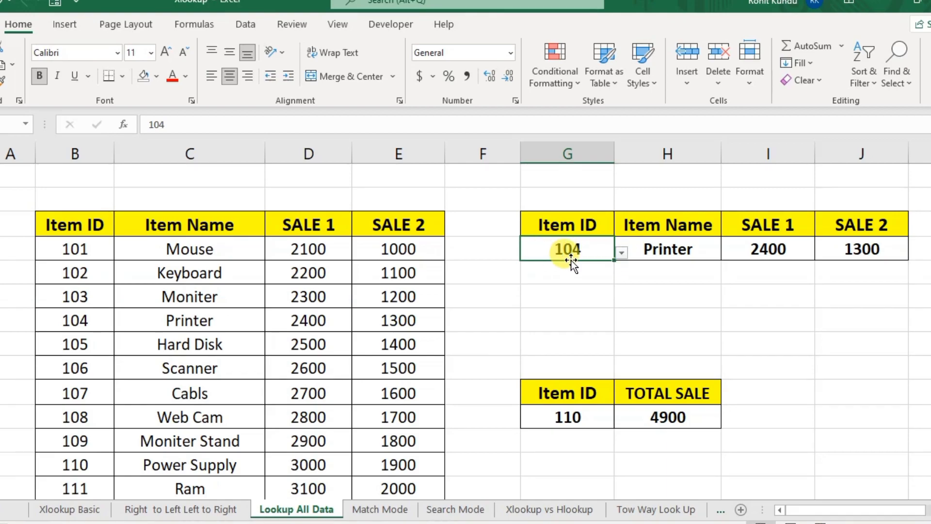
pyautogui.click(623, 255)
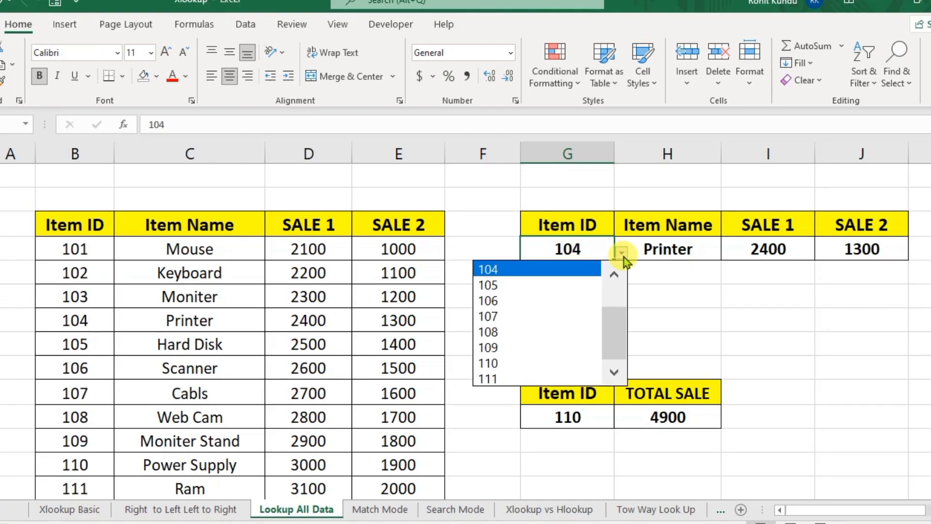
pyautogui.click(493, 364)
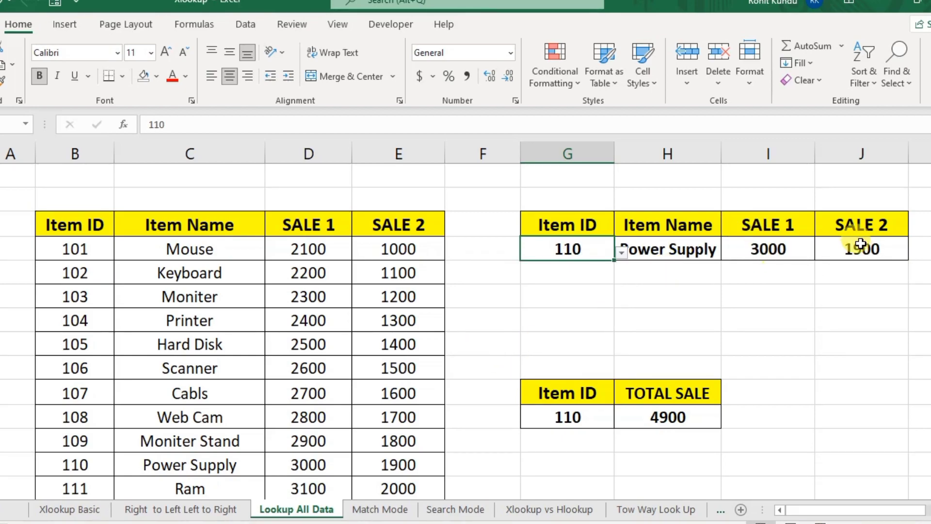
pyautogui.click(621, 253)
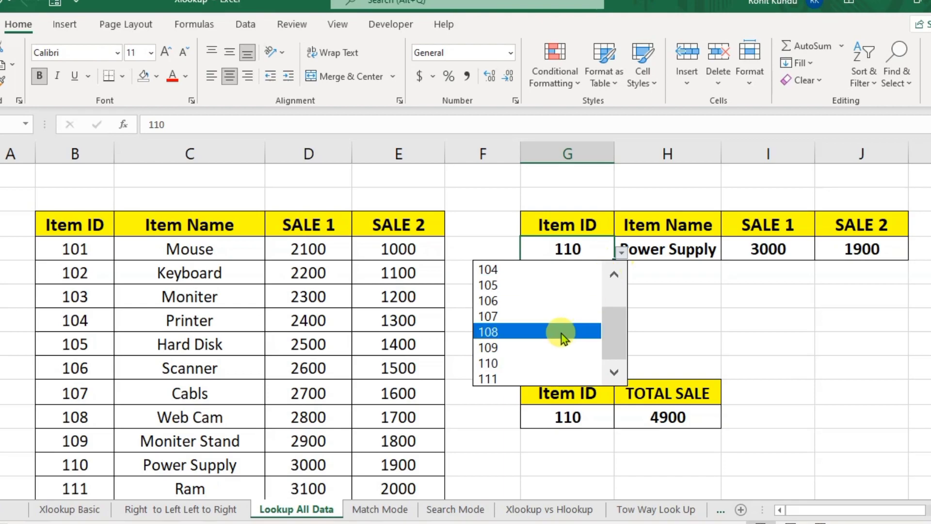
pyautogui.click(557, 301)
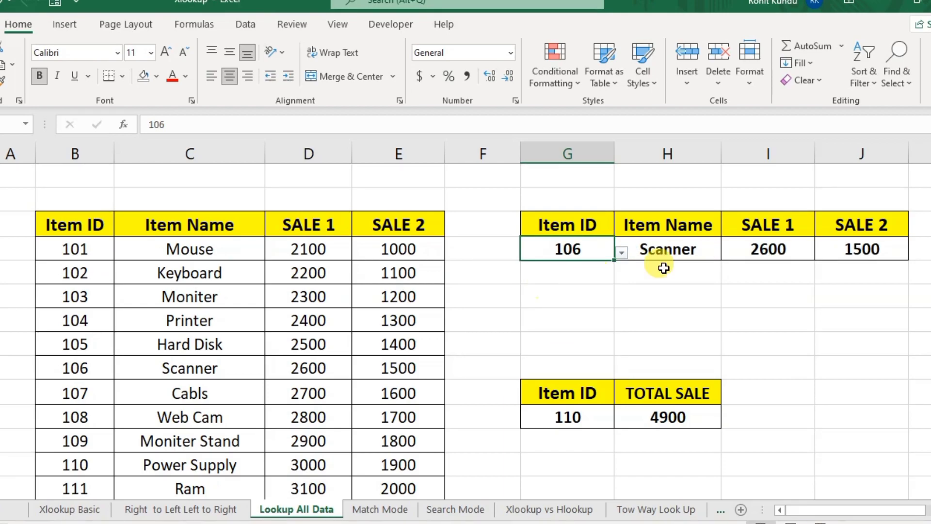
# Clear the item name formula in H4 and start a new XLOOKUP with G4 as the lookup value.
pyautogui.click(681, 256)
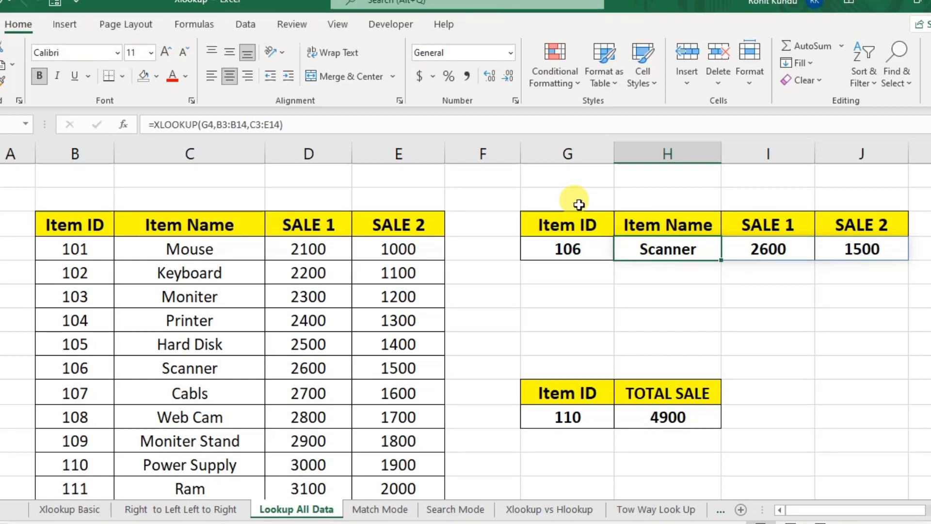
pyautogui.press('Delete')
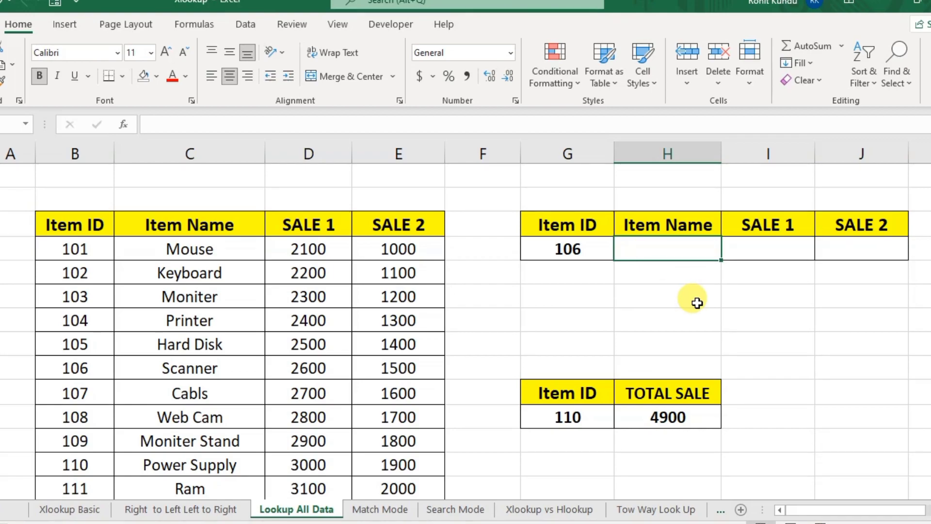
pyautogui.write('=x')
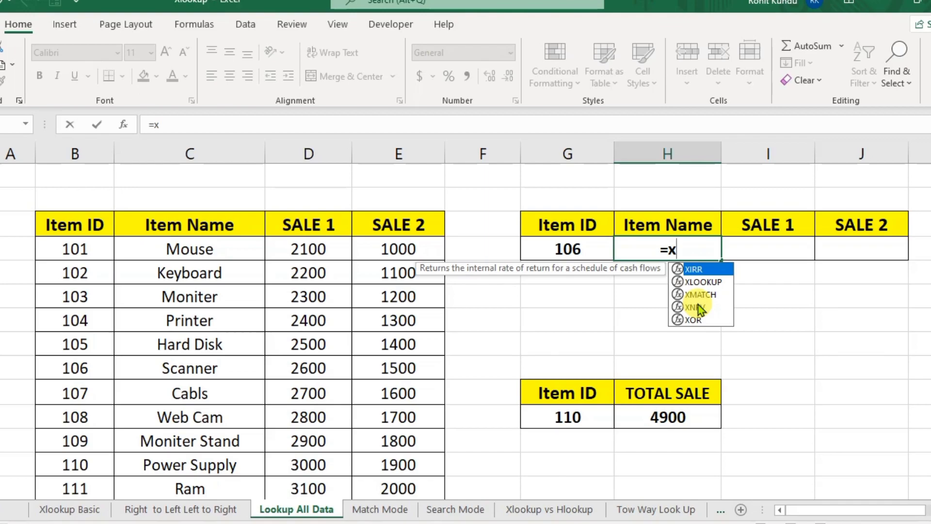
pyautogui.write('lo')
pyautogui.press('Tab')
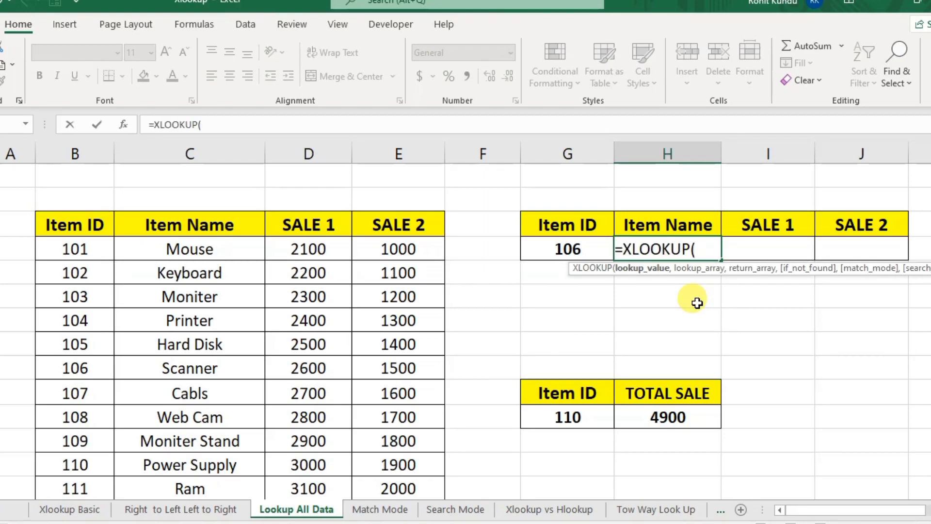
pyautogui.click(541, 248)
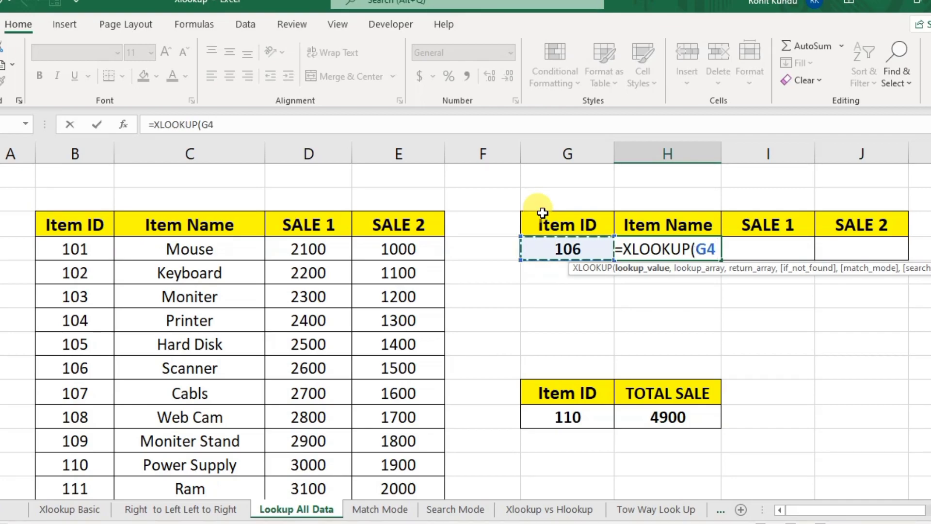
pyautogui.write(',')
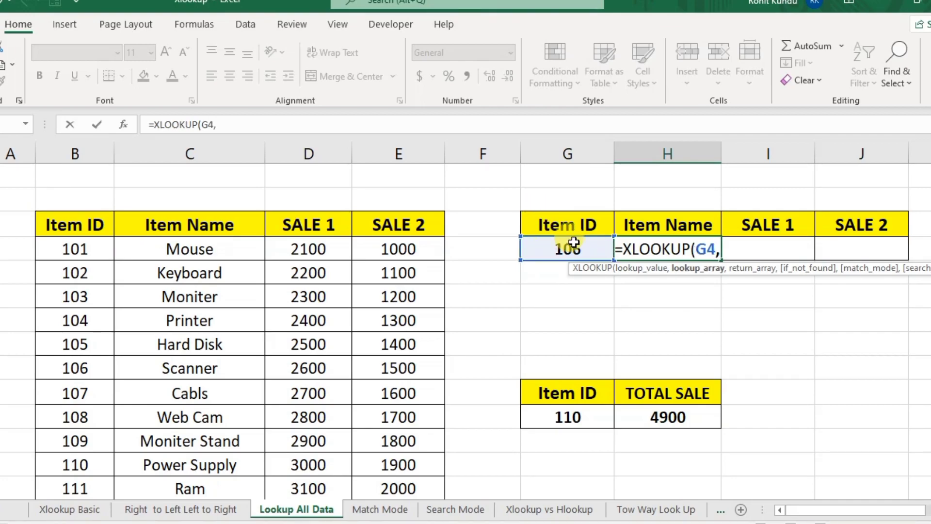
# Add item IDs B3:B14 as the lookup array and C3:E14 as the return array, and complete the XLOOKUP formula.
pyautogui.moveTo(76, 225); pyautogui.dragTo(72, 491)
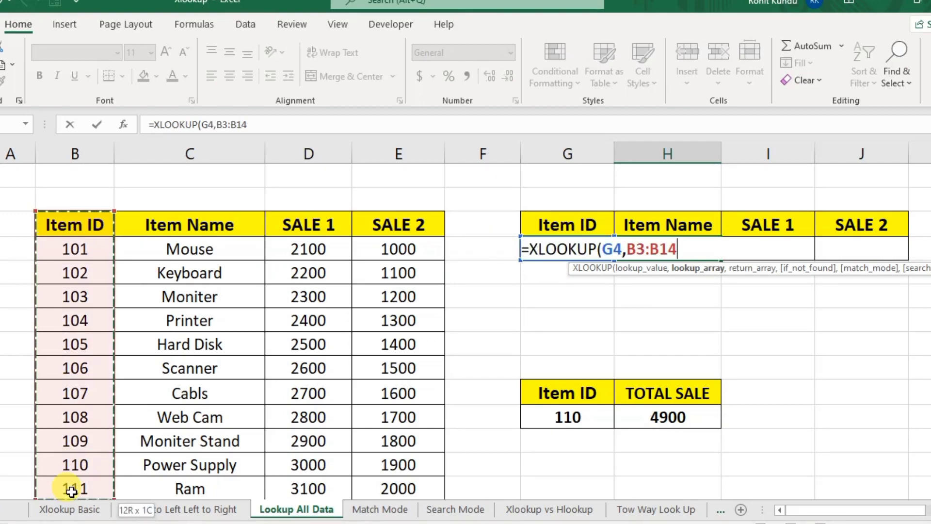
pyautogui.write(',')
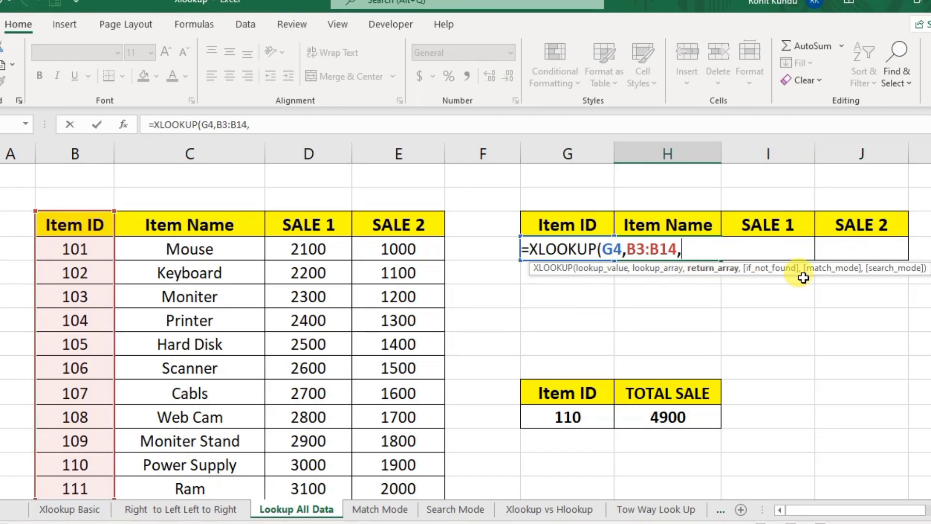
pyautogui.moveTo(930, 192); pyautogui.dragTo(930, 193)
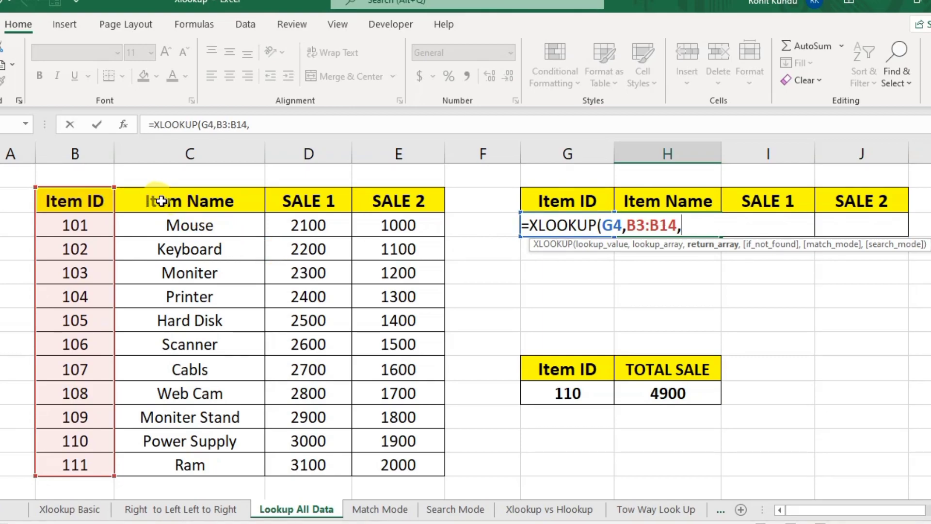
pyautogui.moveTo(162, 201); pyautogui.dragTo(415, 467)
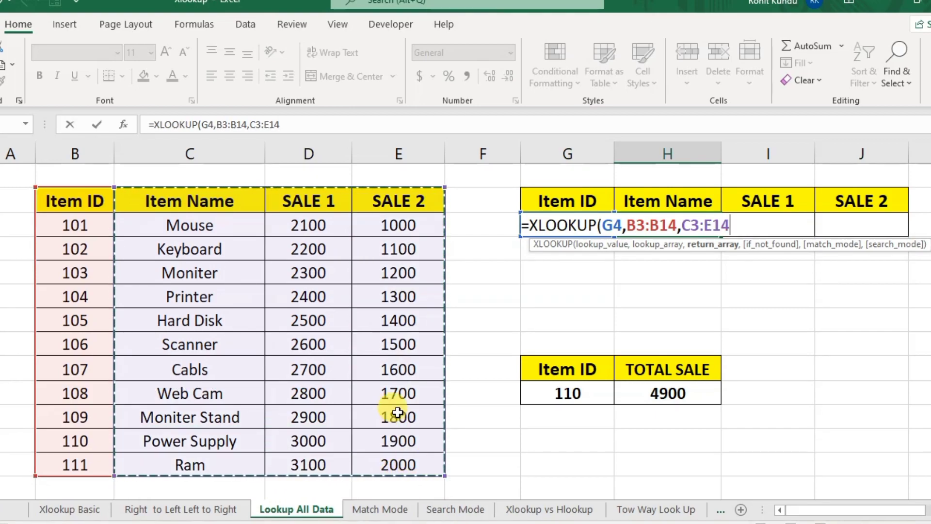
pyautogui.write(',')
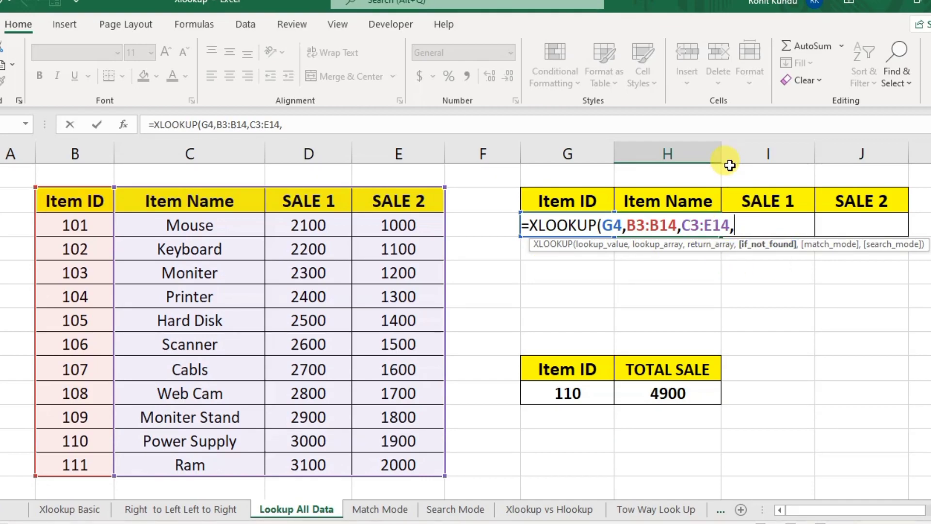
pyautogui.press('BackSpace')
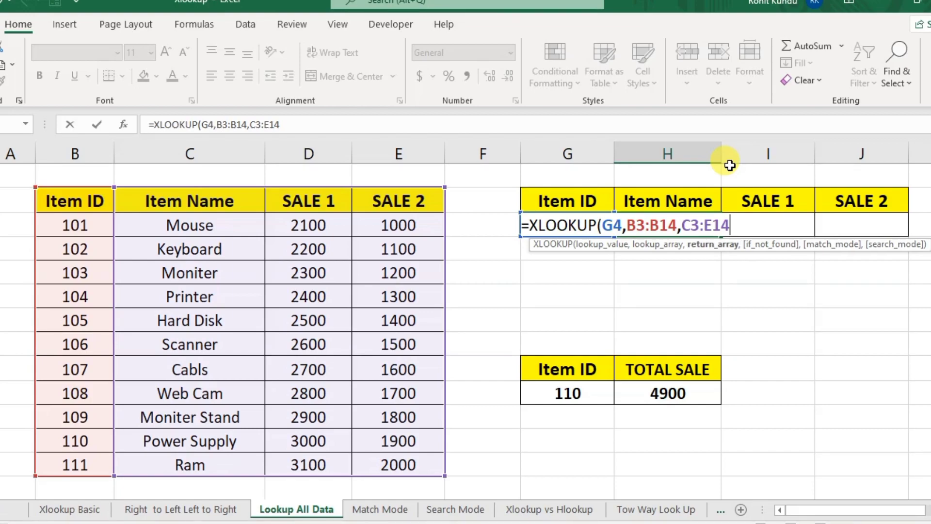
pyautogui.write(')')
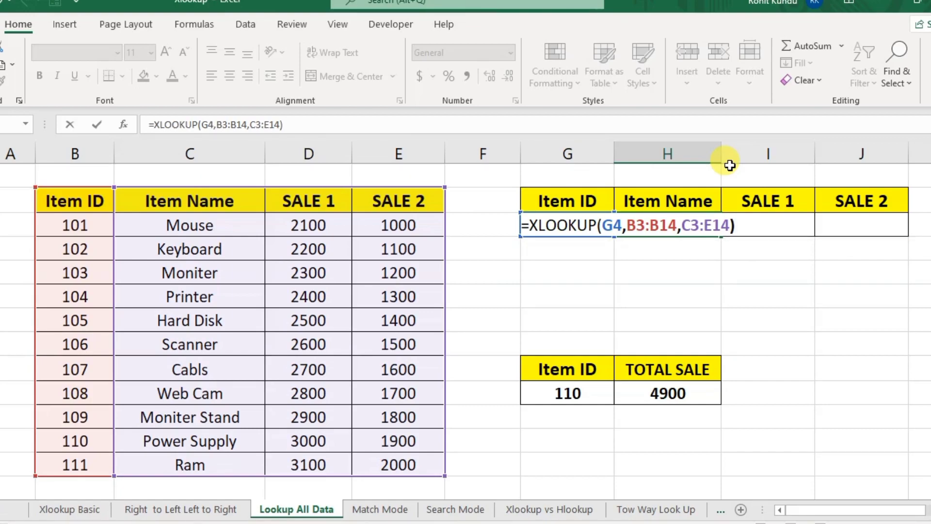
pyautogui.press('Return')
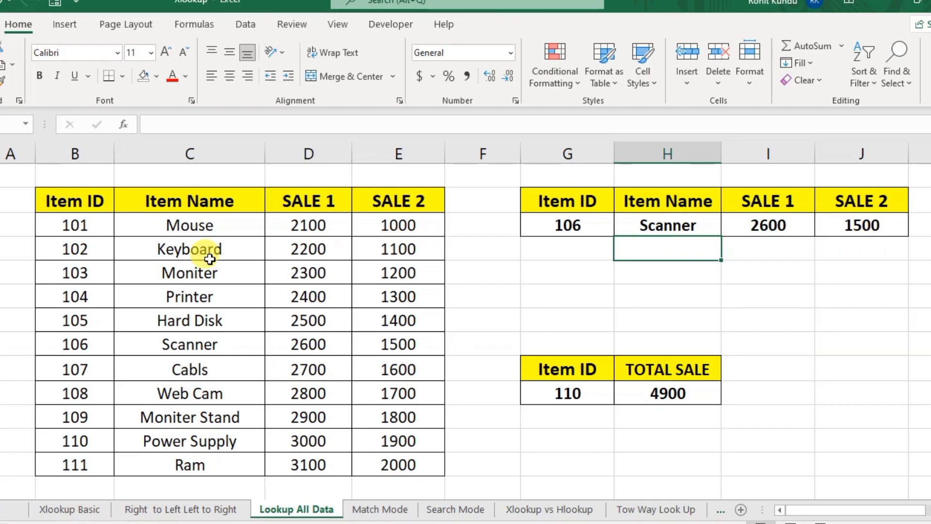
# Inspect the formula behind the item name, SALE 1 and SALE 2 results in H4:J4.
pyautogui.click(700, 228)
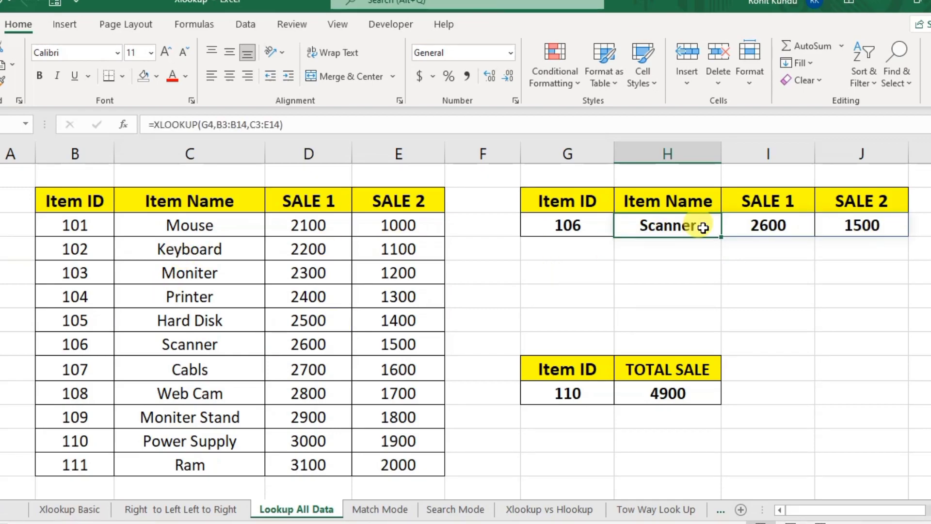
pyautogui.click(754, 225)
pyautogui.click(875, 226)
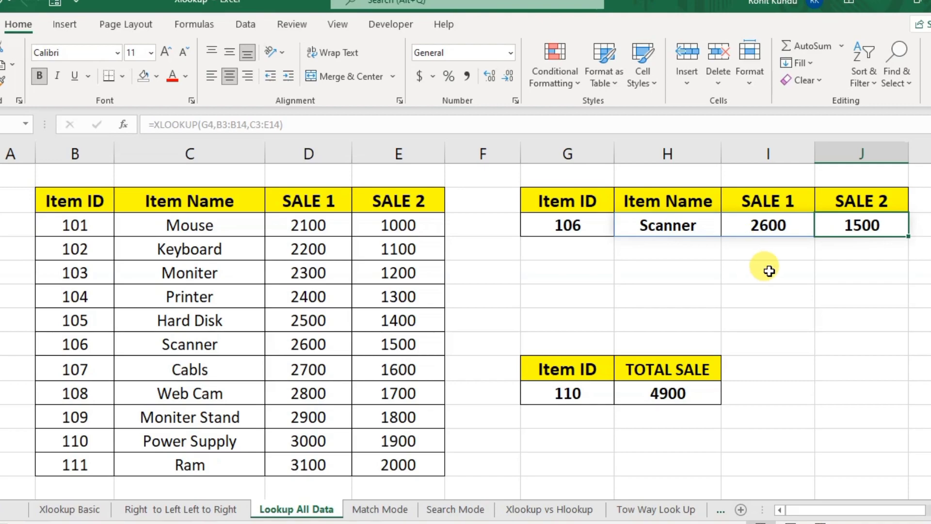
# Try to delete only the spilled SALE 2 result in J4, and return to the source formula in H4.
pyautogui.click(852, 225)
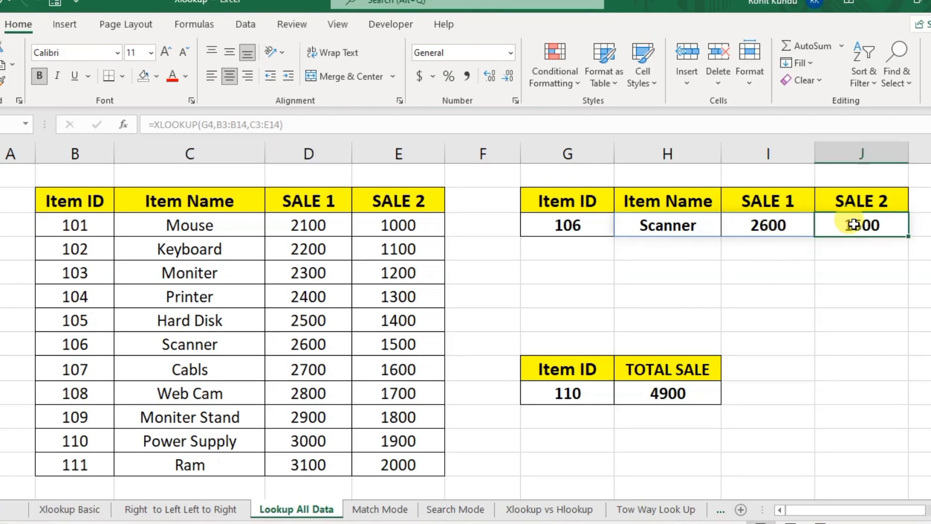
pyautogui.press('Delete')
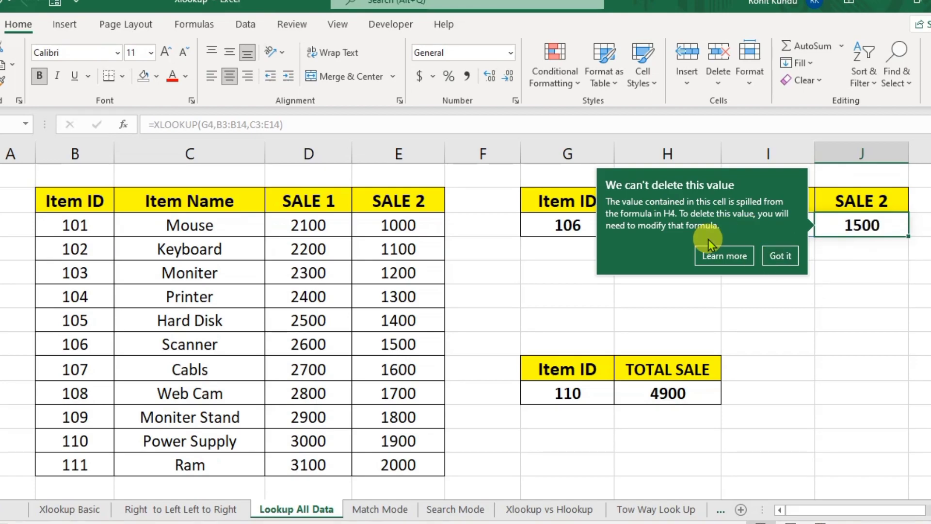
pyautogui.click(786, 255)
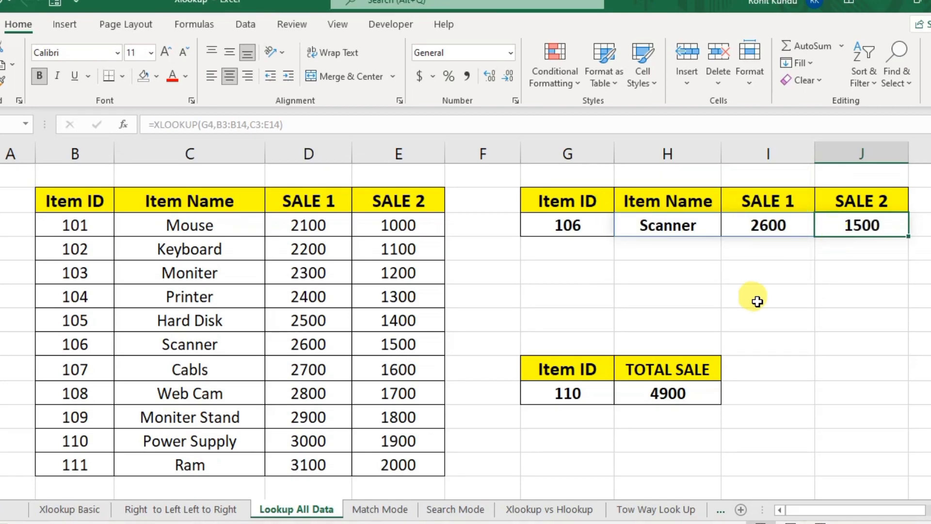
pyautogui.click(676, 225)
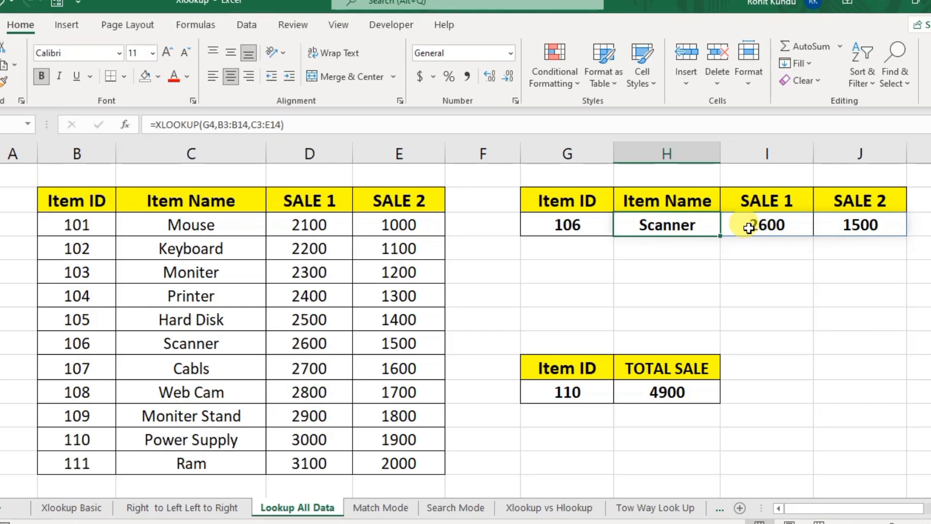
# Examine the Item ID and TOTAL SALE headers, the data table's SALE 1 and SALE 2 headers, and the total sale formula in H11.
pyautogui.click(586, 367)
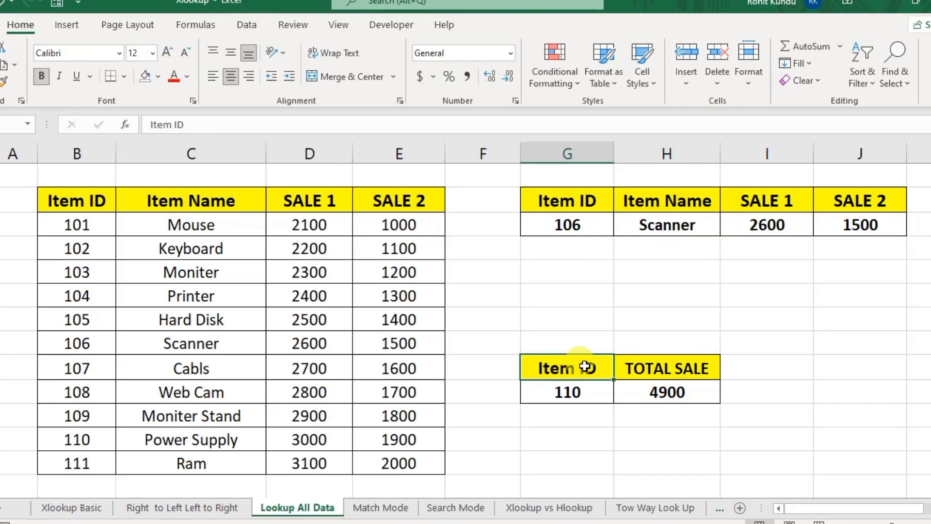
pyautogui.click(656, 370)
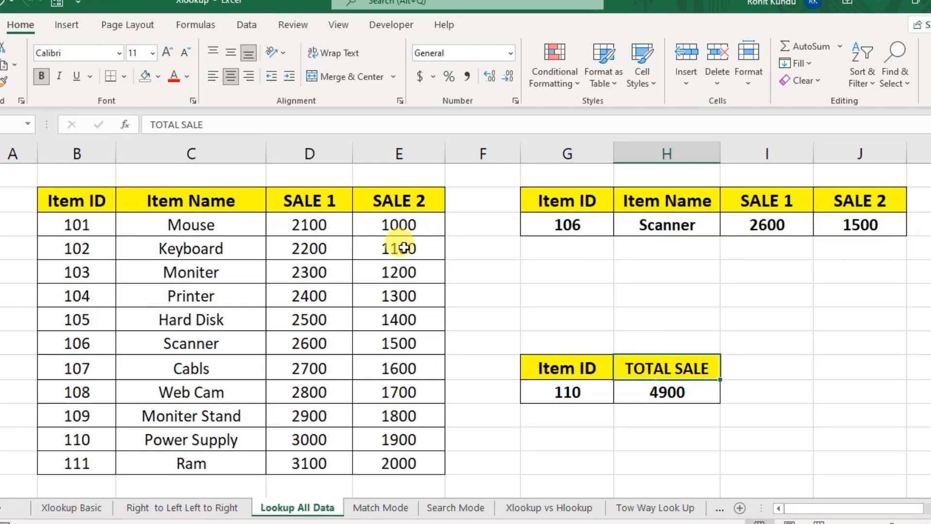
pyautogui.click(333, 201)
pyautogui.click(425, 201)
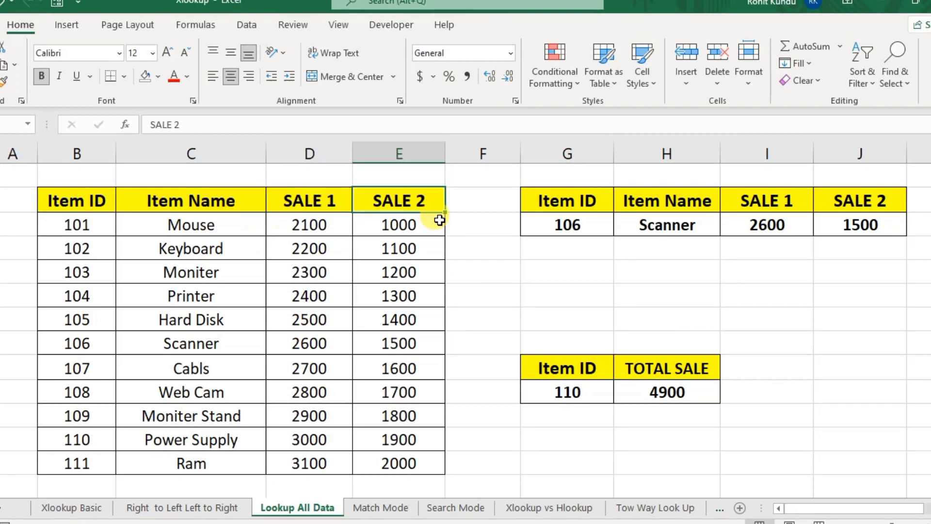
pyautogui.click(648, 393)
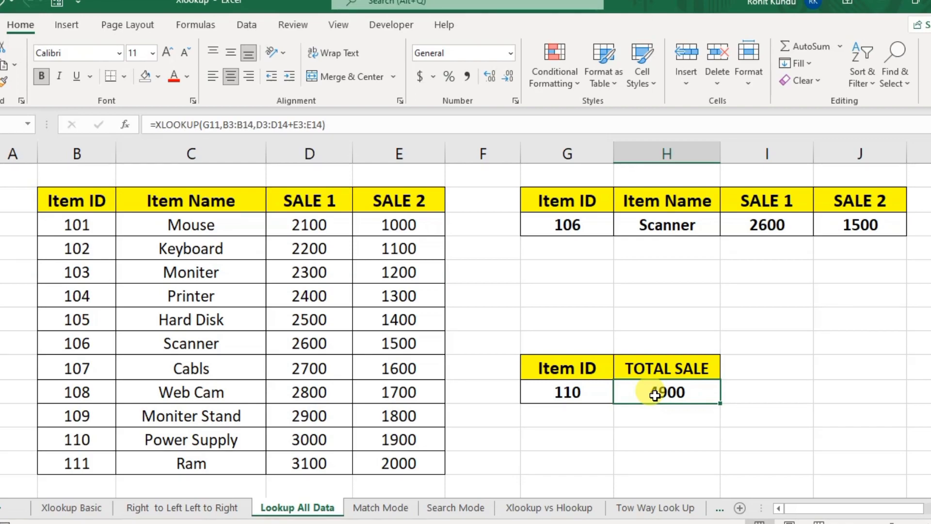
# Copy item ID 105 from the data table into the total sale table's Item ID cell G11.
pyautogui.click(87, 323)
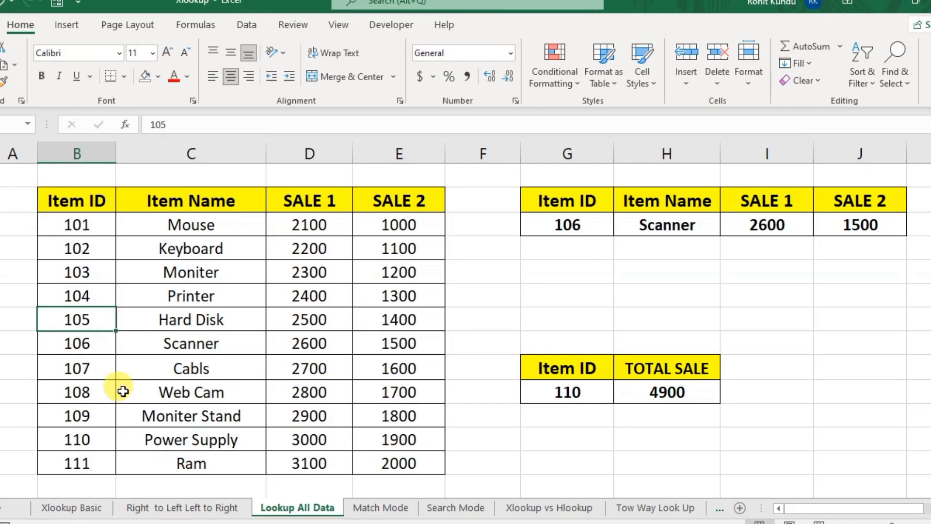
pyautogui.hotkey('ctrl', 'c')
pyautogui.click(557, 390)
pyautogui.hotkey('ctrl', 'v')
pyautogui.press('Escape')
# Check the TOTAL SALE result in H11 against the SALE 1 and SALE 2 values of item 105.
pyautogui.click(681, 392)
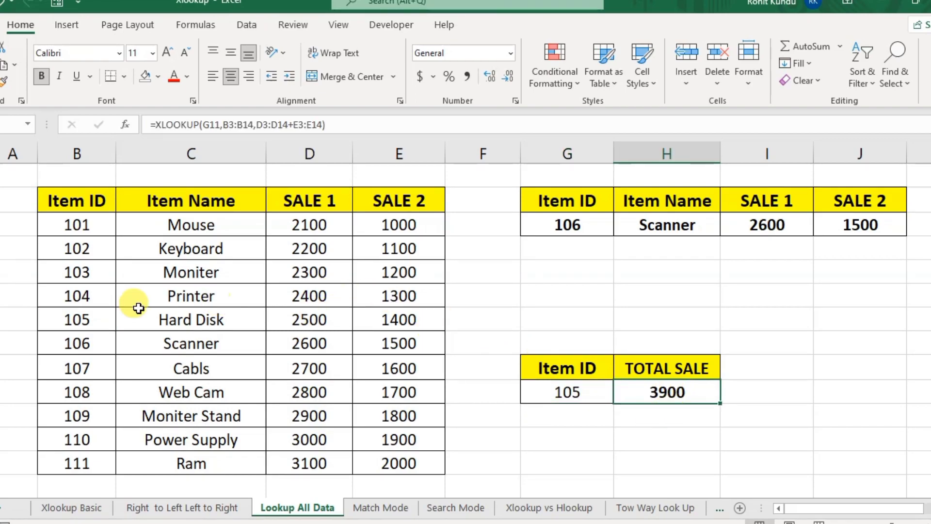
pyautogui.click(328, 317)
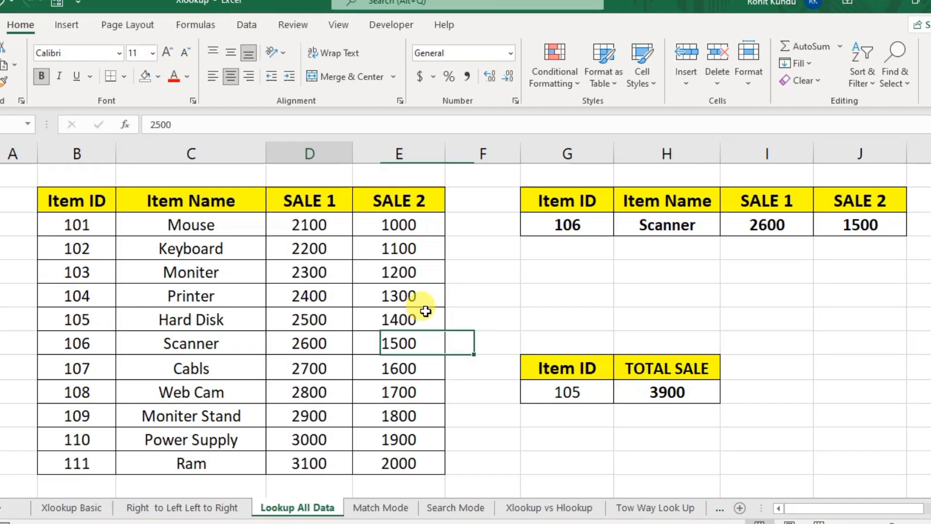
pyautogui.click(380, 315)
pyautogui.click(572, 392)
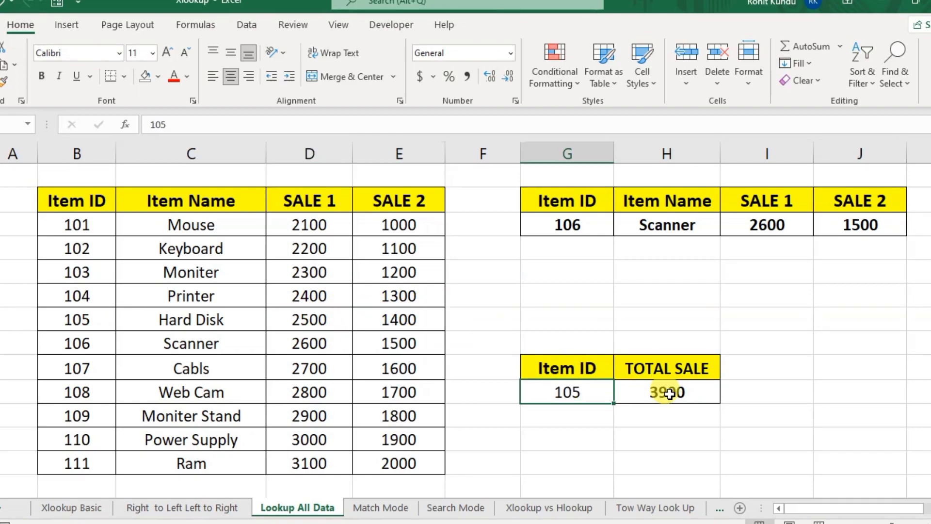
# Clear the TOTAL SALE formula in H11 and start a new XLOOKUP there with G11 as the lookup value.
pyautogui.click(662, 391)
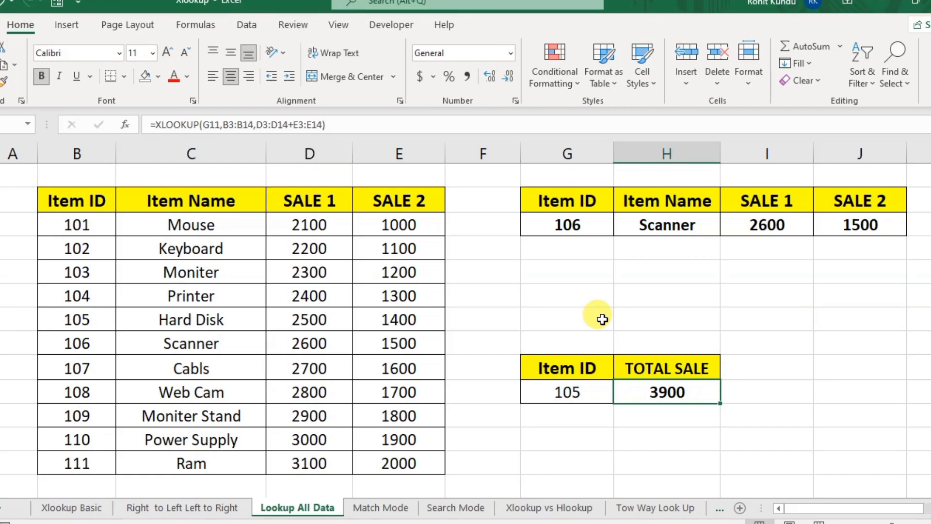
pyautogui.press('Delete')
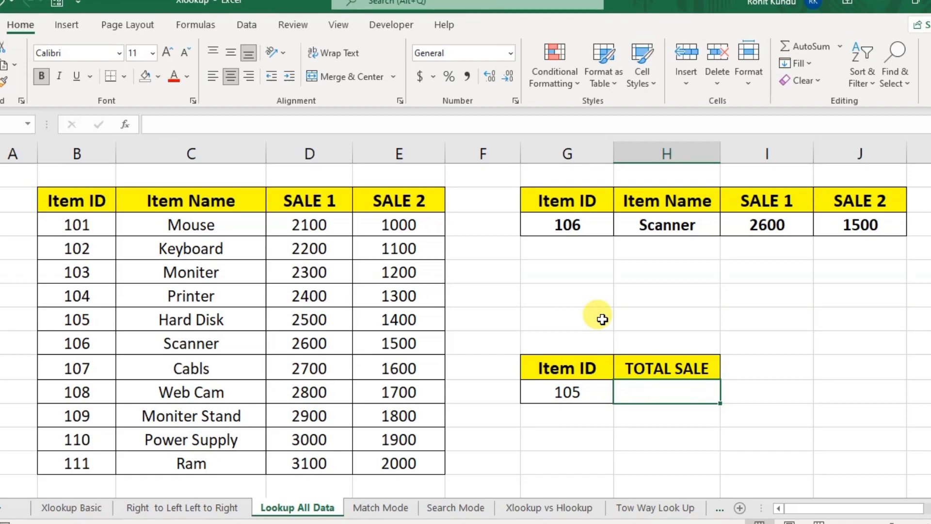
pyautogui.write('=')
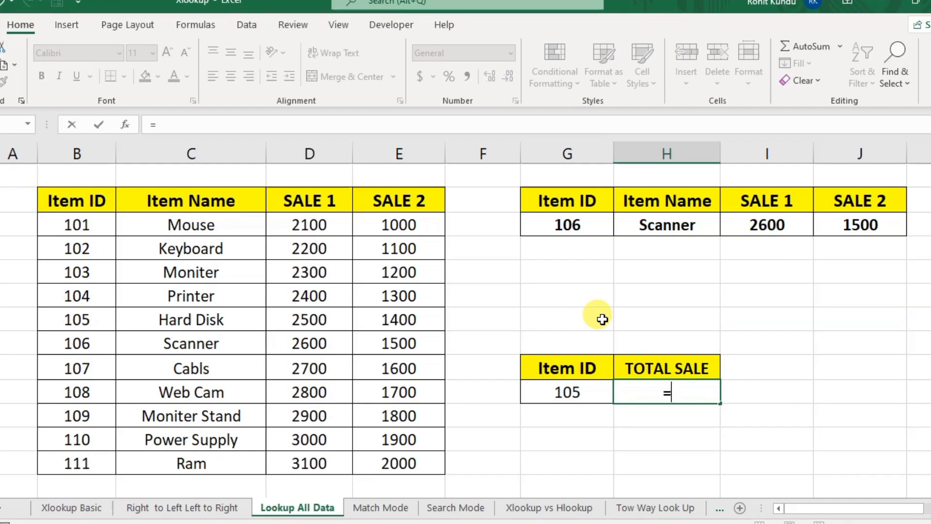
pyautogui.write('xlo')
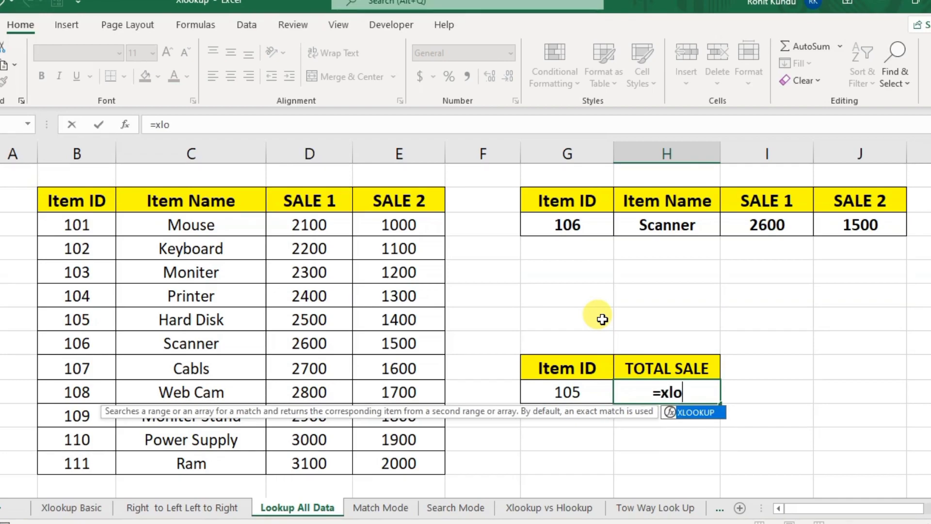
pyautogui.press('Tab')
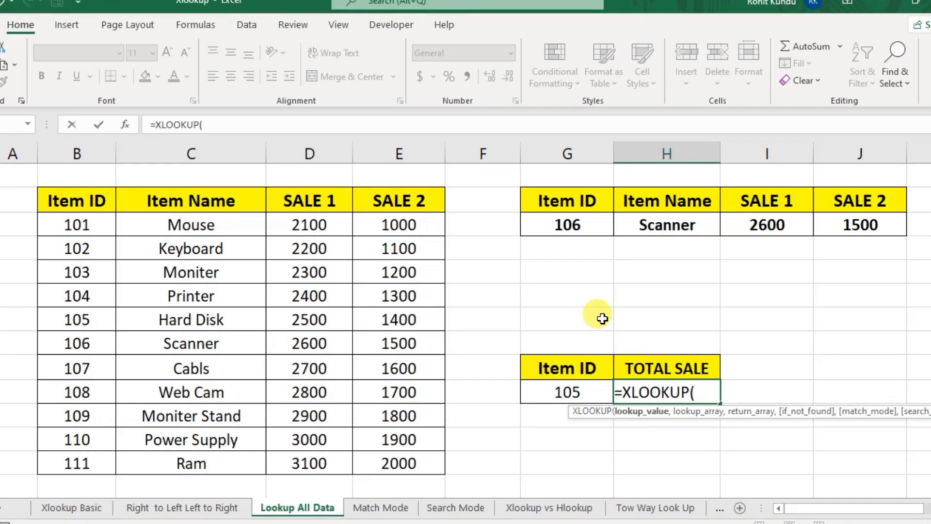
pyautogui.click(546, 394)
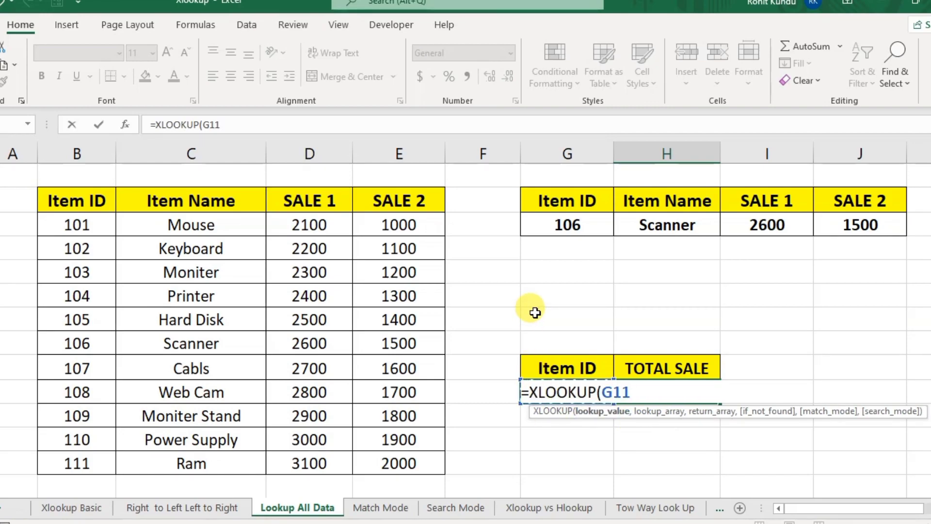
pyautogui.write(',')
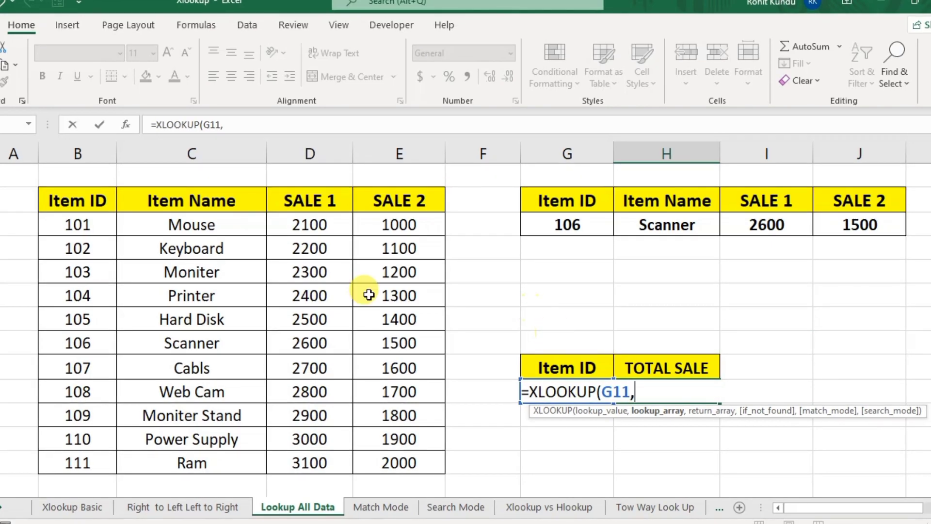
# Complete the H11 XLOOKUP with lookup array B3:B14 and the summed return array D3:D14+E3:E14.
pyautogui.moveTo(97, 199); pyautogui.dragTo(91, 459)
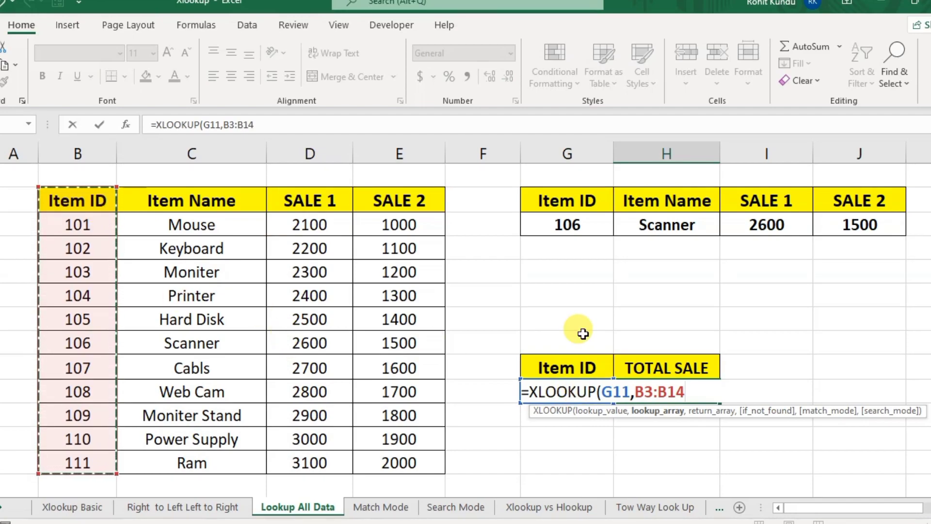
pyautogui.write(',')
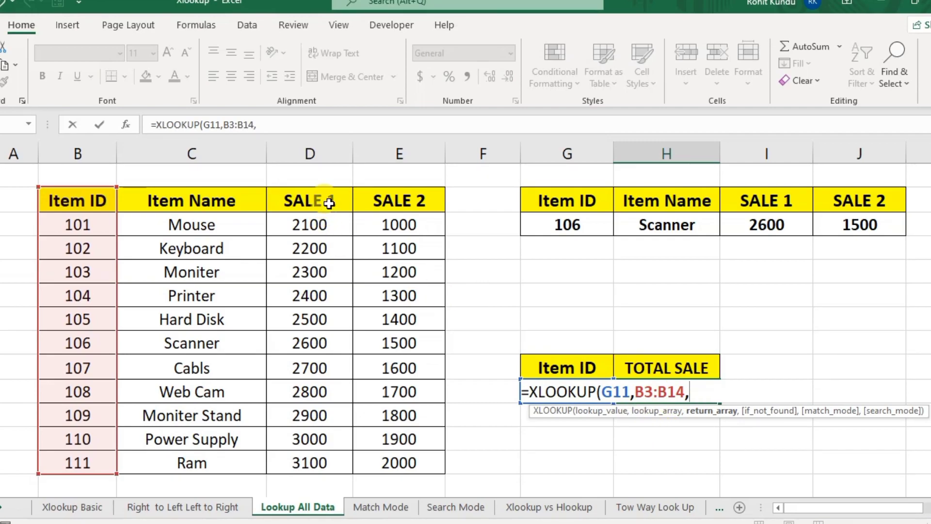
pyautogui.moveTo(325, 206); pyautogui.dragTo(338, 454)
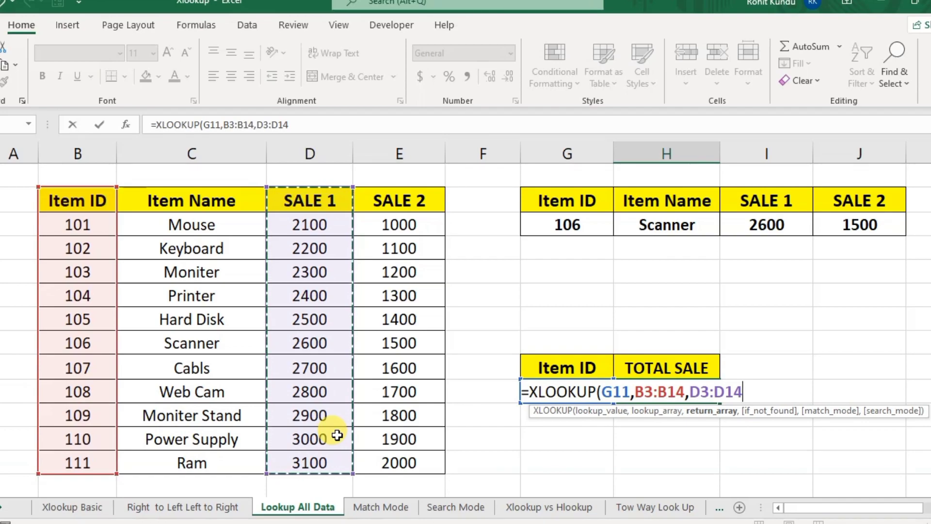
pyautogui.write('+')
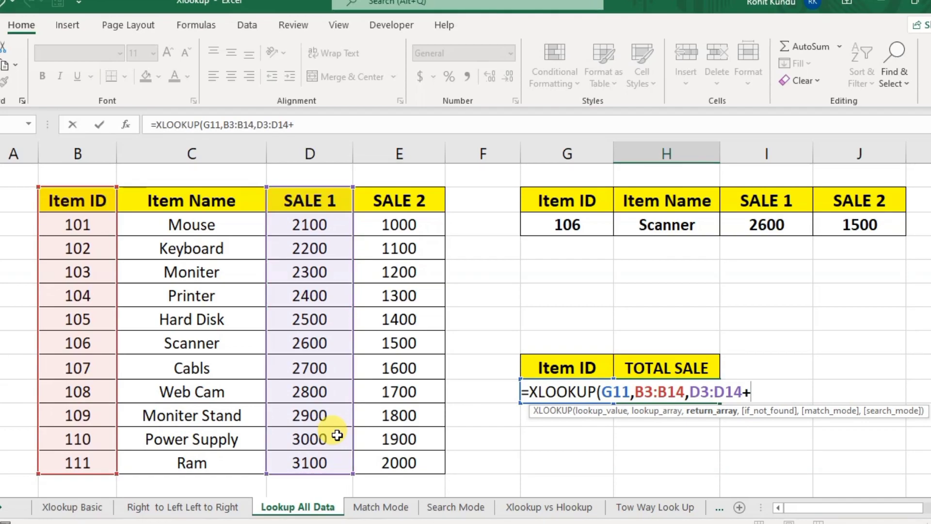
pyautogui.moveTo(395, 224); pyautogui.dragTo(397, 466)
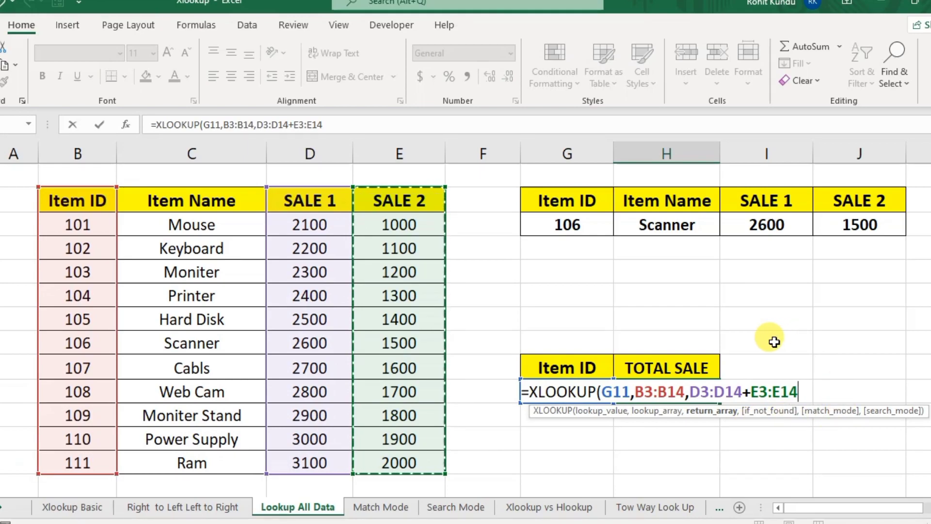
pyautogui.write(')')
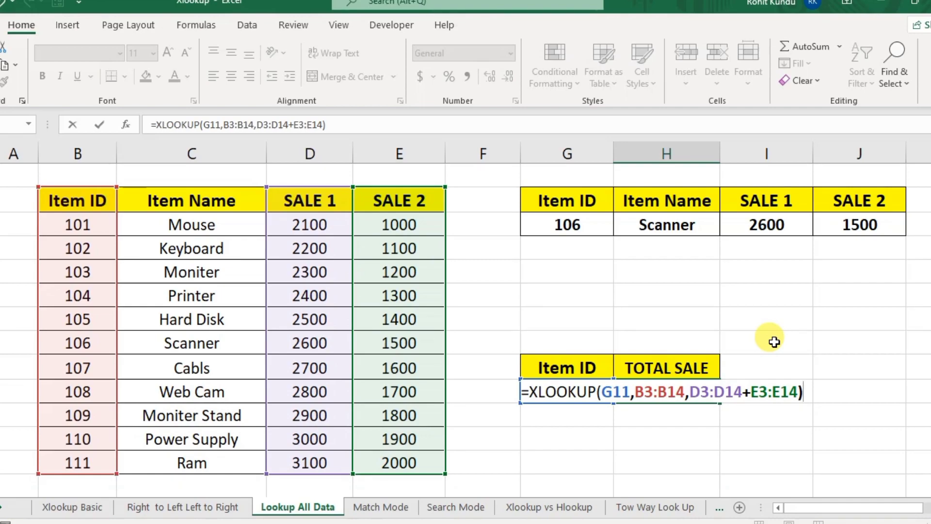
pyautogui.press('Return')
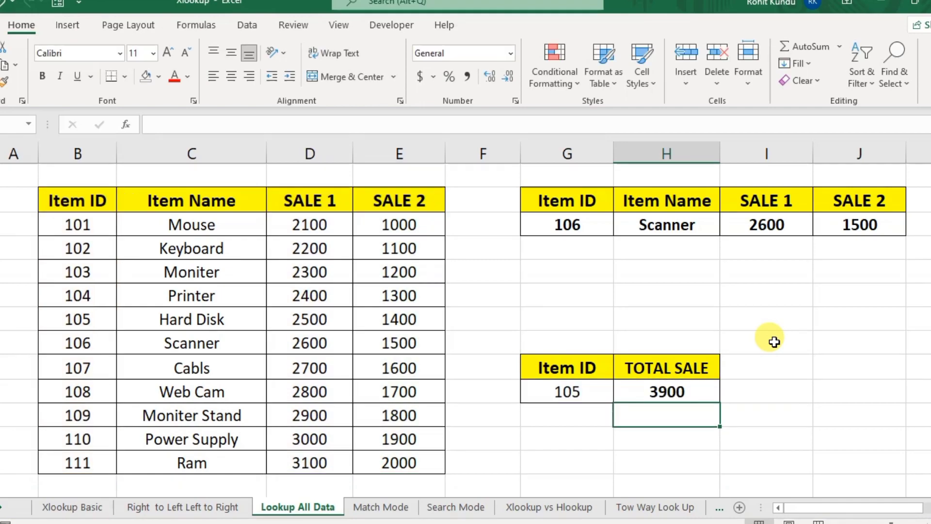
# Set the total sale table's Item ID in G11 to 101 and check the TOTAL SALE formula against the data table.
pyautogui.click(557, 392)
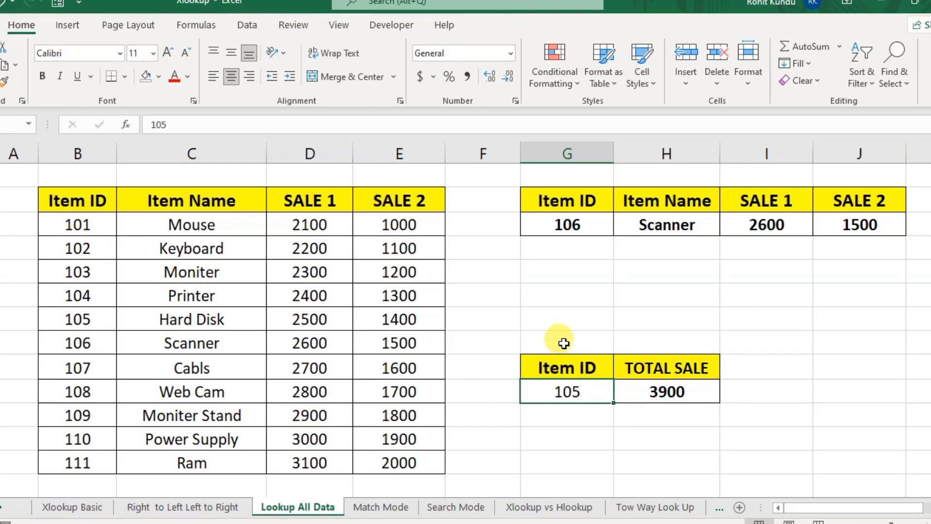
pyautogui.write('101')
pyautogui.press('Return')
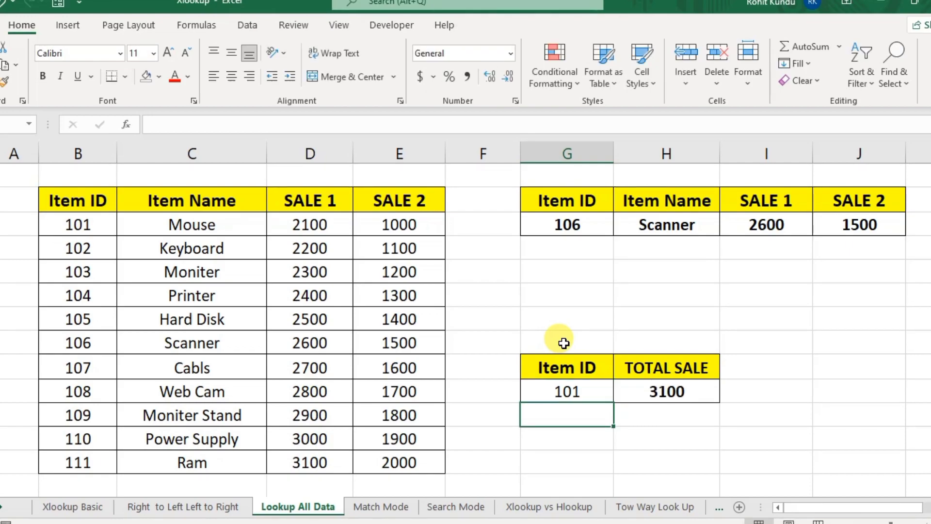
pyautogui.click(616, 389)
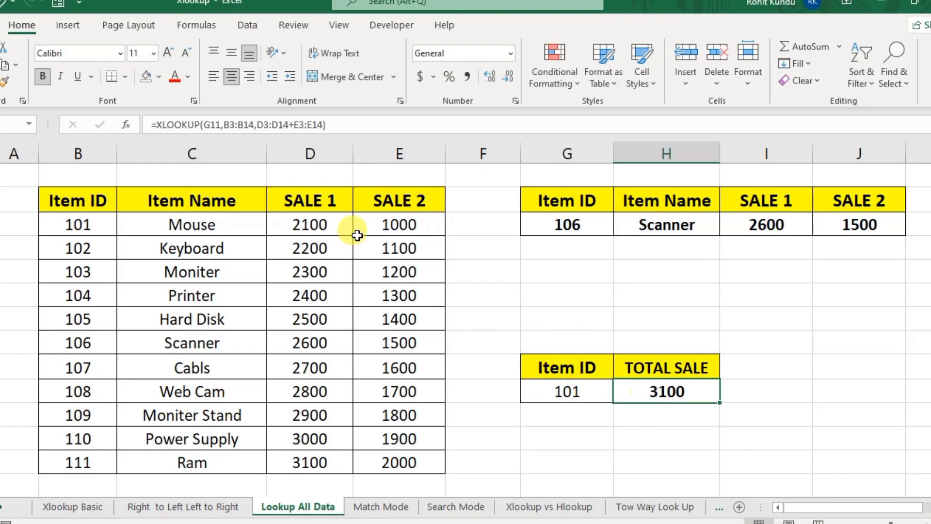
pyautogui.click(74, 227)
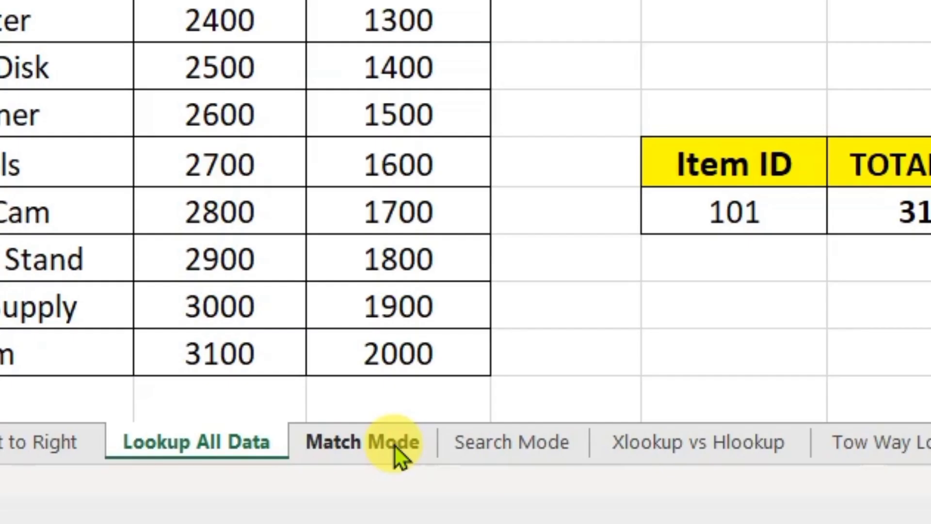
# Go to the Match Mode sheet and set the lookup ITEM ID in G4 to 201.
pyautogui.click(395, 446)
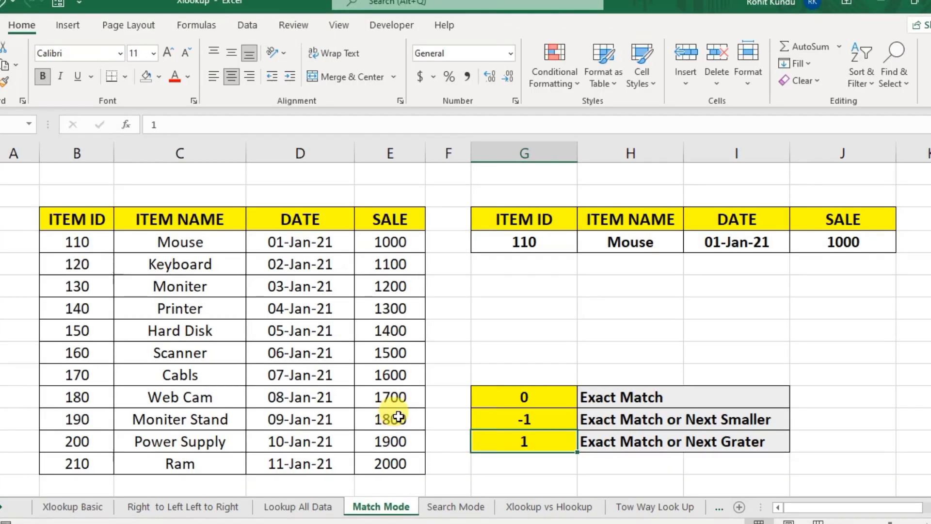
pyautogui.click(554, 241)
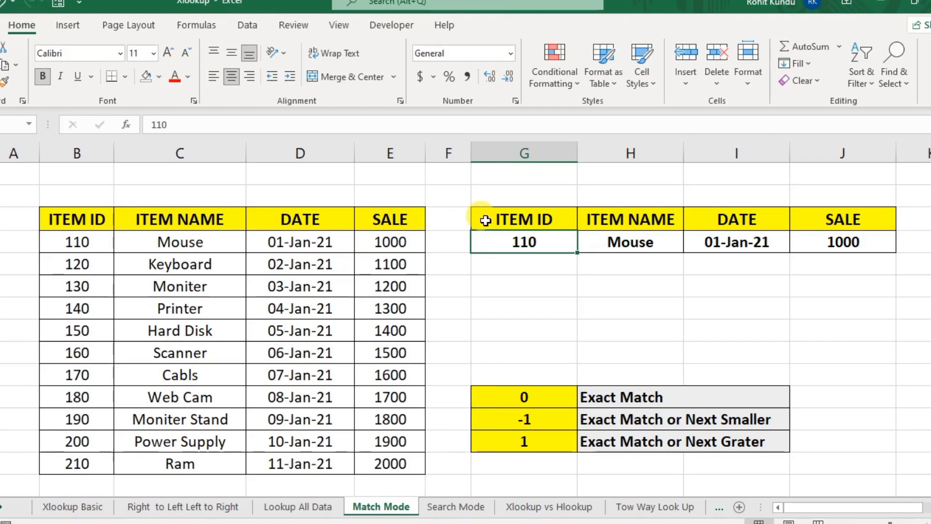
pyautogui.write('2021')
pyautogui.press('BackSpace')
pyautogui.write('1')
pyautogui.press('Return')
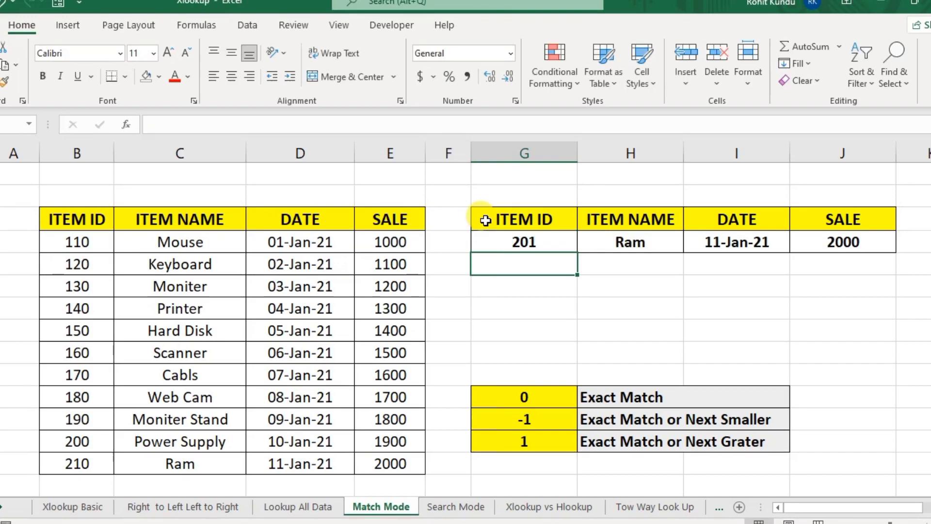
# Examine the XLOOKUP result for item ID 201, the data table's ITEM ID column and the match mode codes 0, -1 and 1.
pyautogui.click(548, 239)
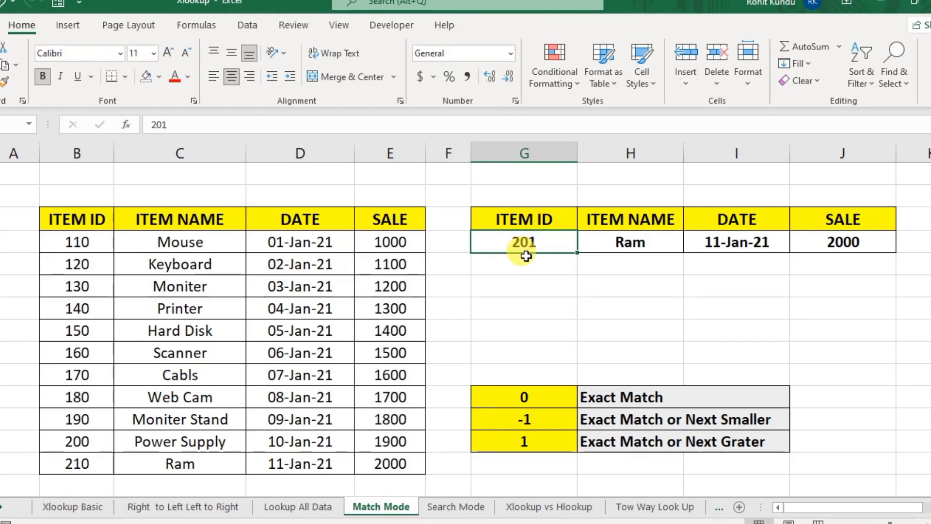
pyautogui.click(626, 241)
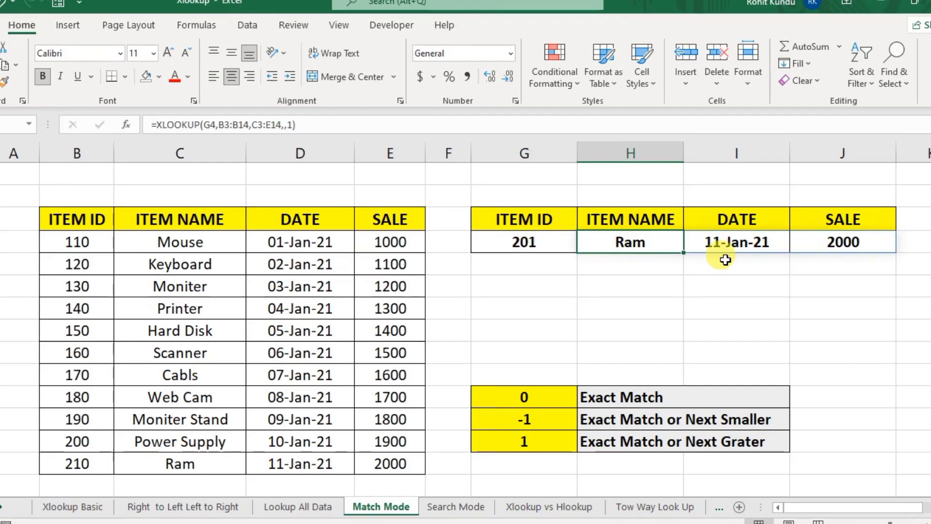
pyautogui.click(533, 250)
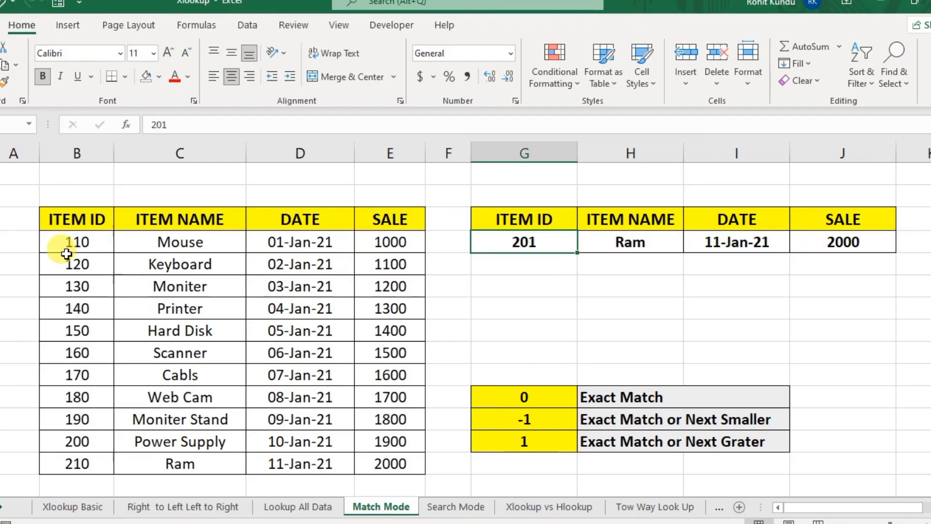
pyautogui.moveTo(76, 242); pyautogui.dragTo(78, 454)
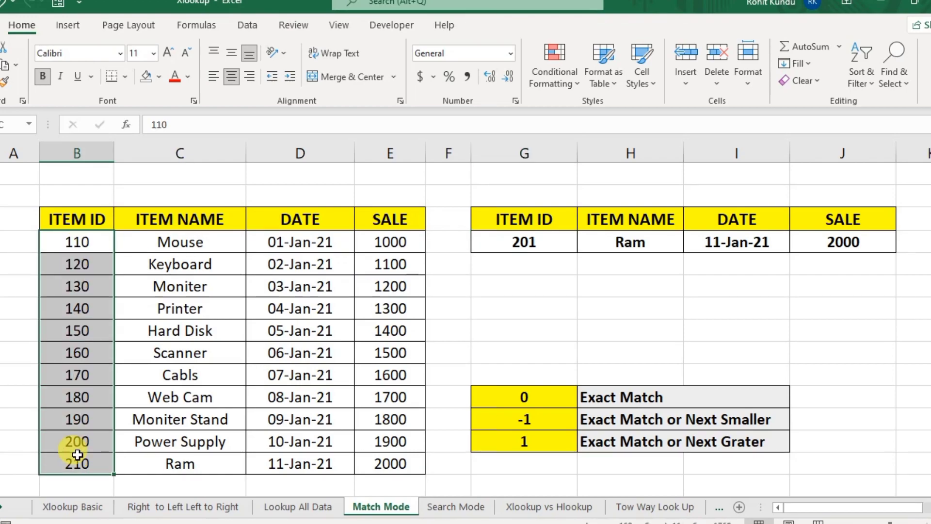
pyautogui.click(77, 439)
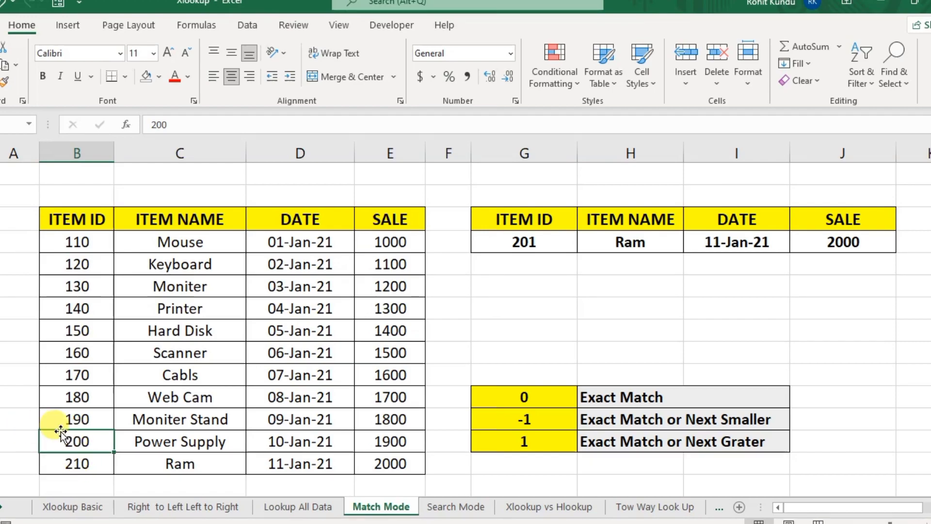
pyautogui.click(517, 237)
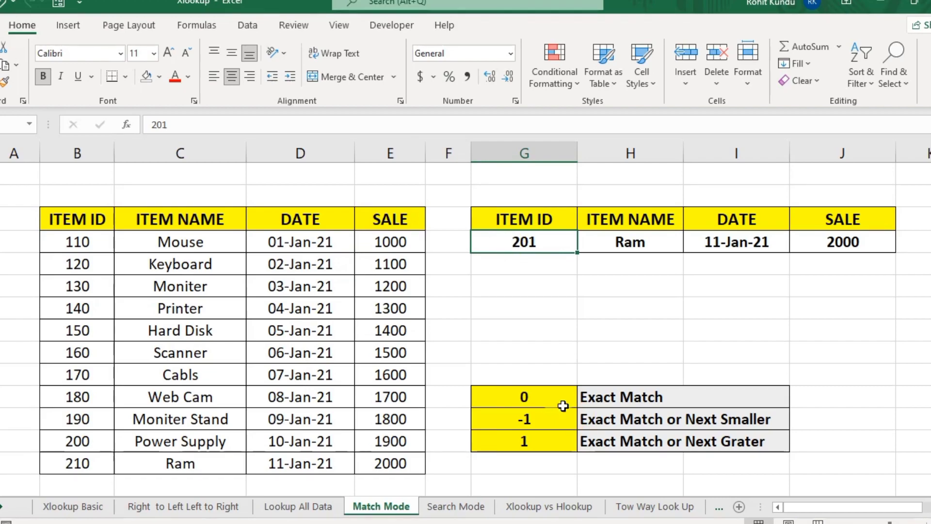
pyautogui.click(544, 396)
pyautogui.click(551, 422)
pyautogui.click(551, 440)
pyautogui.click(546, 400)
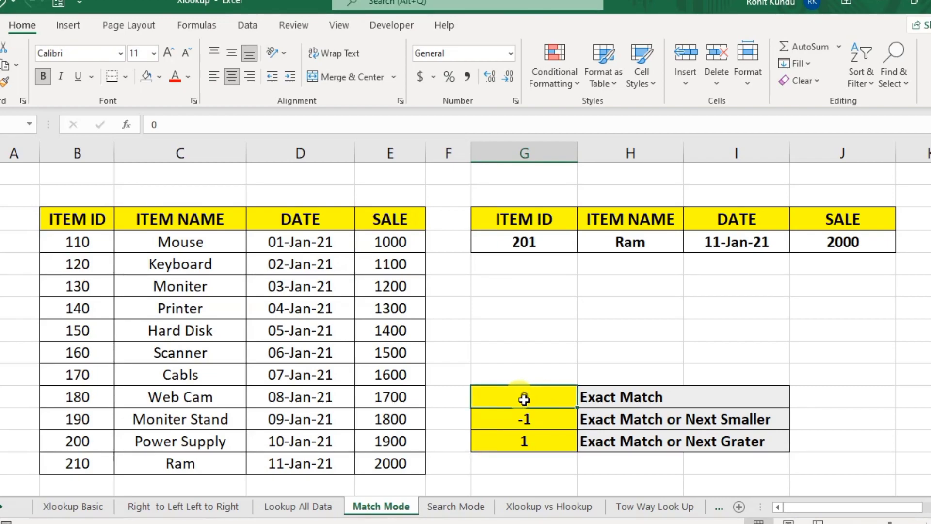
# Clear the lookup formula in H4 and begin a new XLOOKUP there with G4 as the lookup value.
pyautogui.click(631, 248)
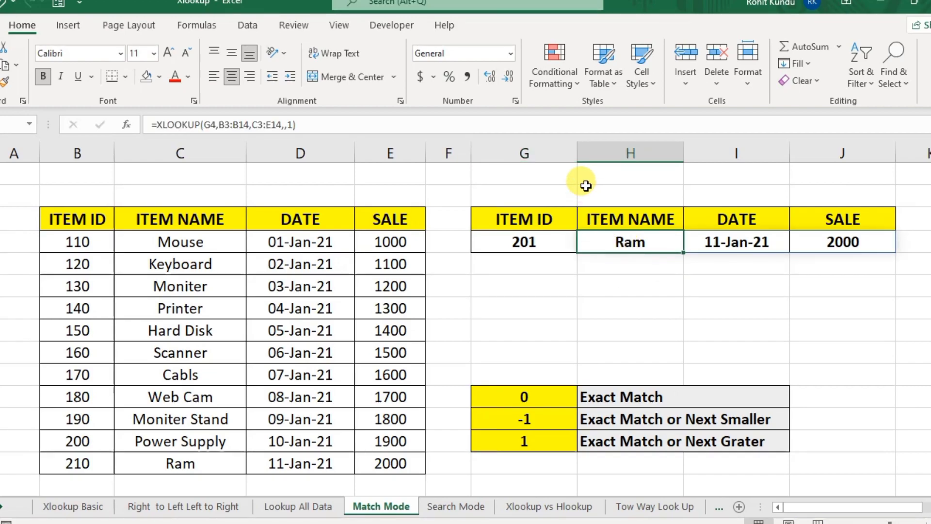
pyautogui.press('Delete')
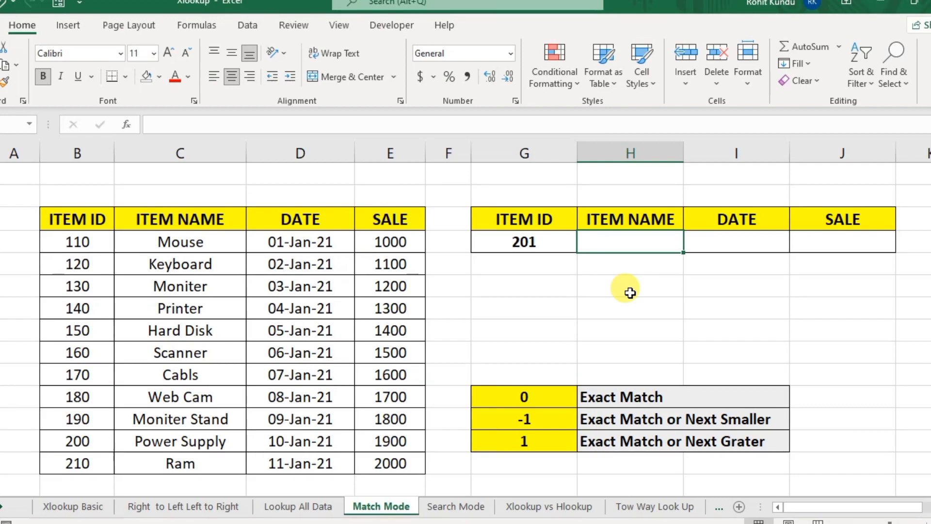
pyautogui.write('=')
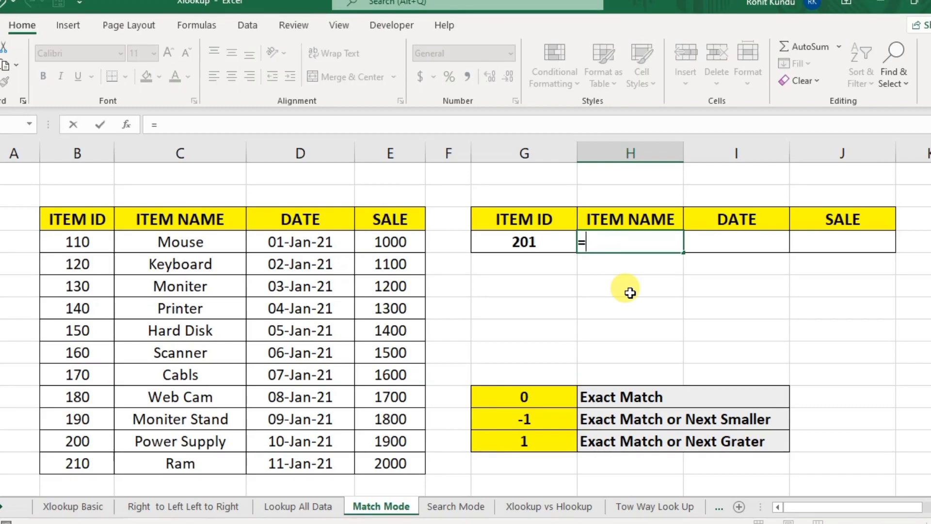
pyautogui.write('xlo')
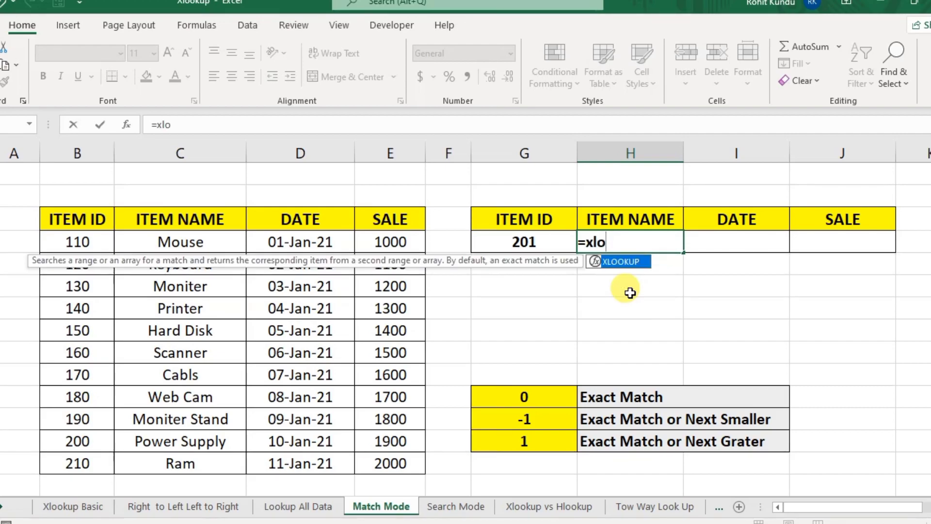
pyautogui.press('Tab')
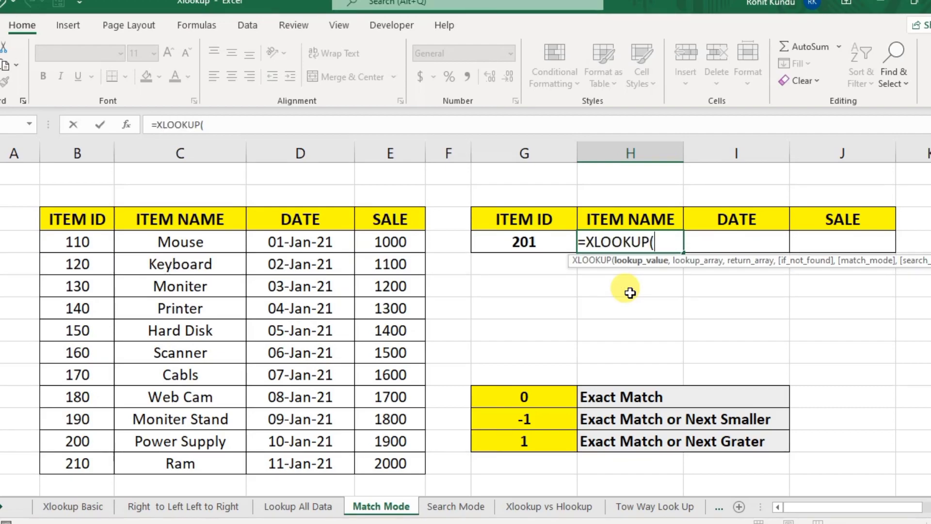
pyautogui.click(500, 238)
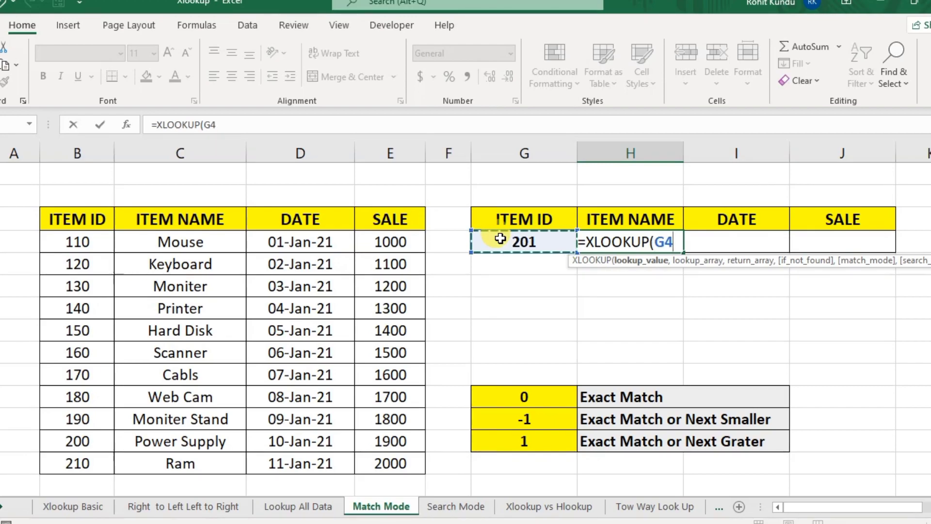
pyautogui.write(',')
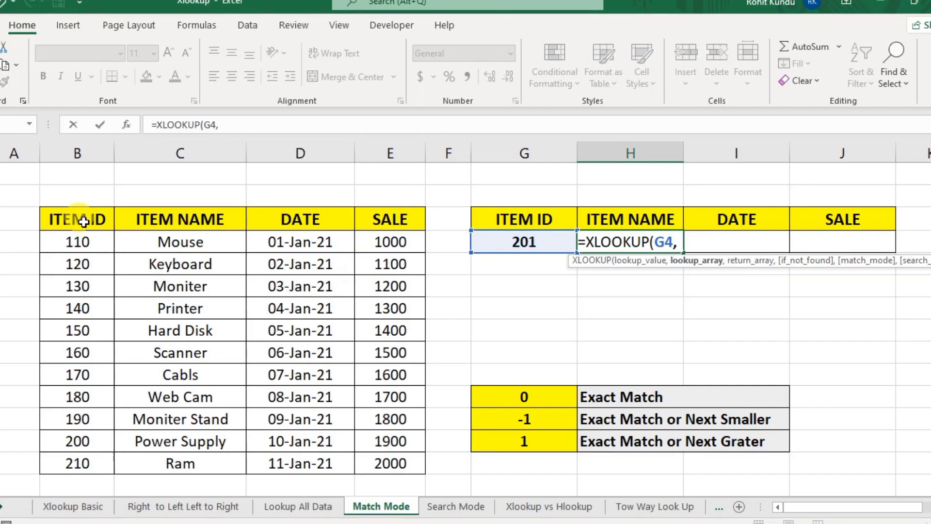
# Complete the H4 XLOOKUP with lookup array B3:B14, return array C3:E14, no if_not_found value and match mode 0.
pyautogui.moveTo(83, 222); pyautogui.dragTo(96, 463)
pyautogui.write(',')
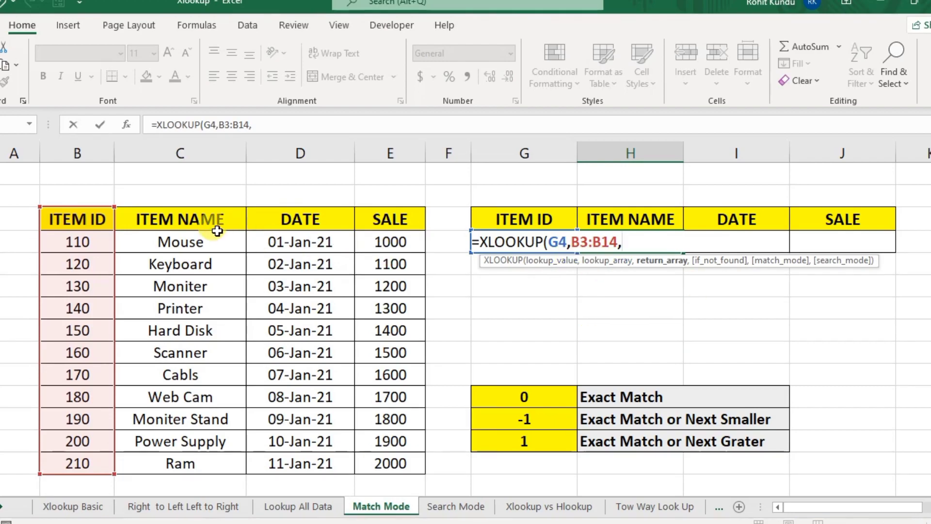
pyautogui.moveTo(179, 221); pyautogui.dragTo(374, 461)
pyautogui.write(',')
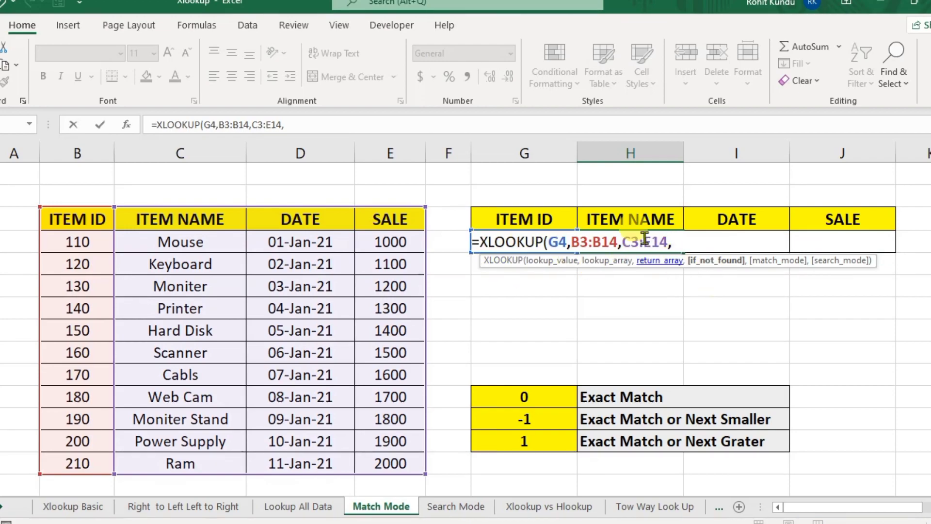
pyautogui.write(',0')
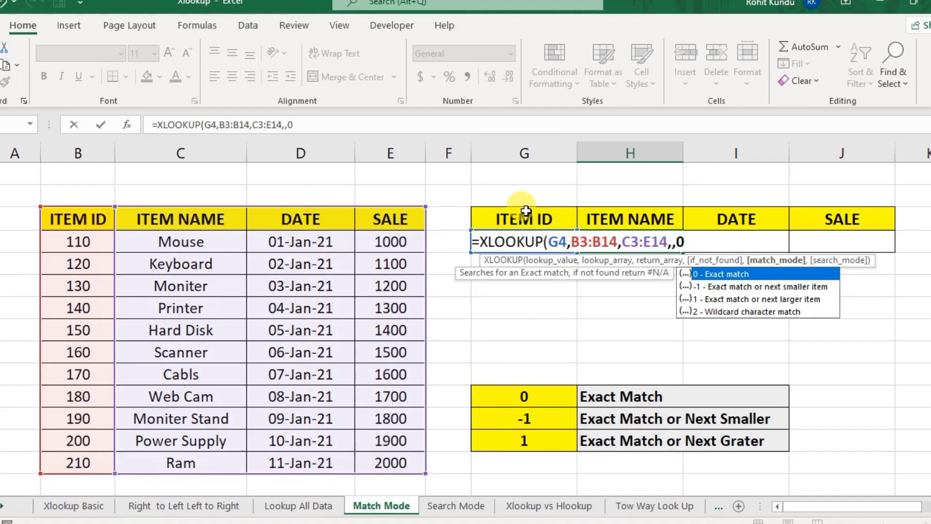
pyautogui.write(')')
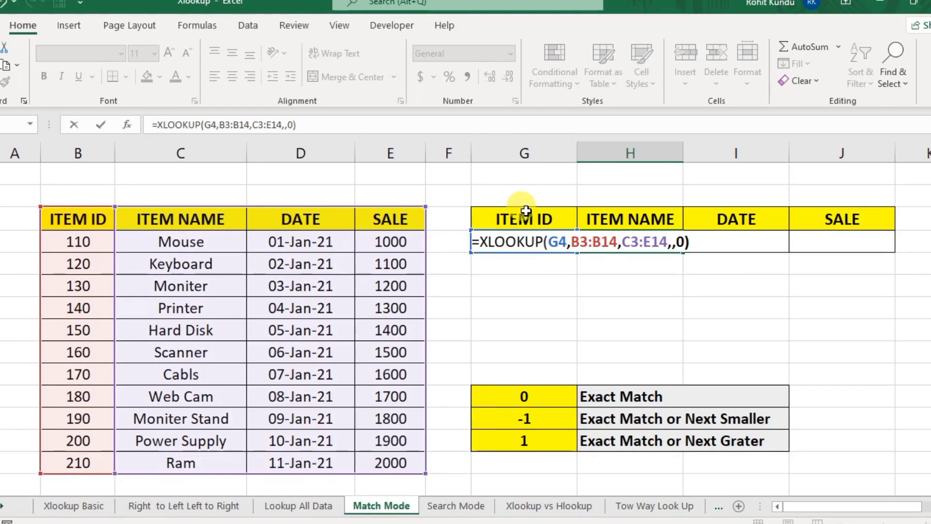
pyautogui.press('Return')
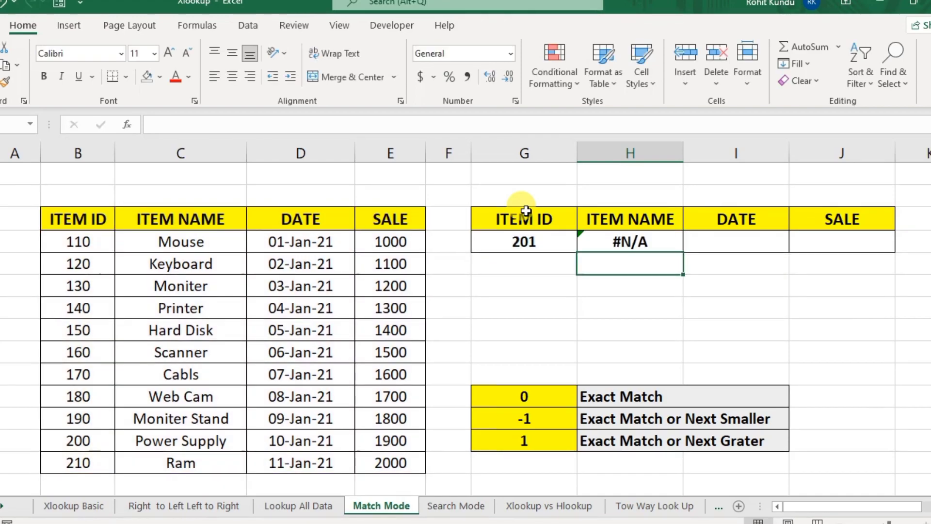
# Change the match mode of the XLOOKUP in H4 to 1 for exact match or next larger item.
pyautogui.click(539, 245)
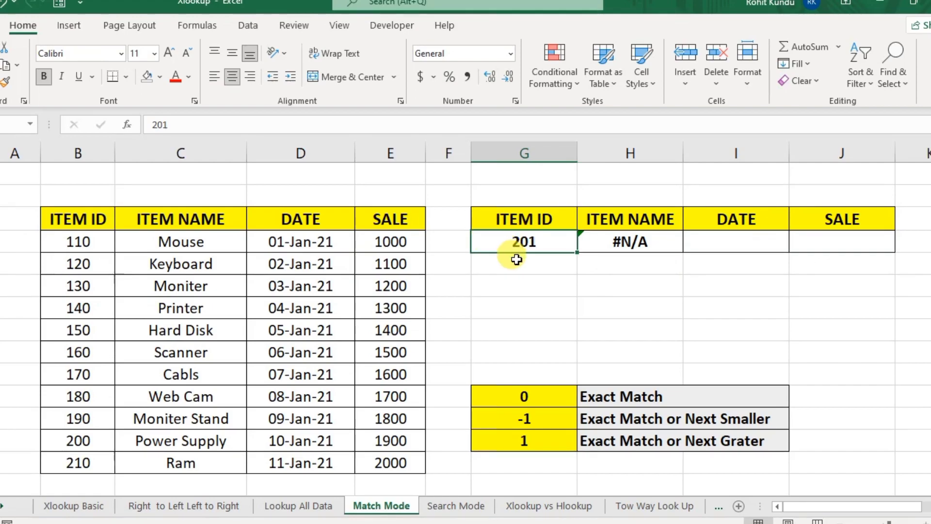
pyautogui.click(653, 244)
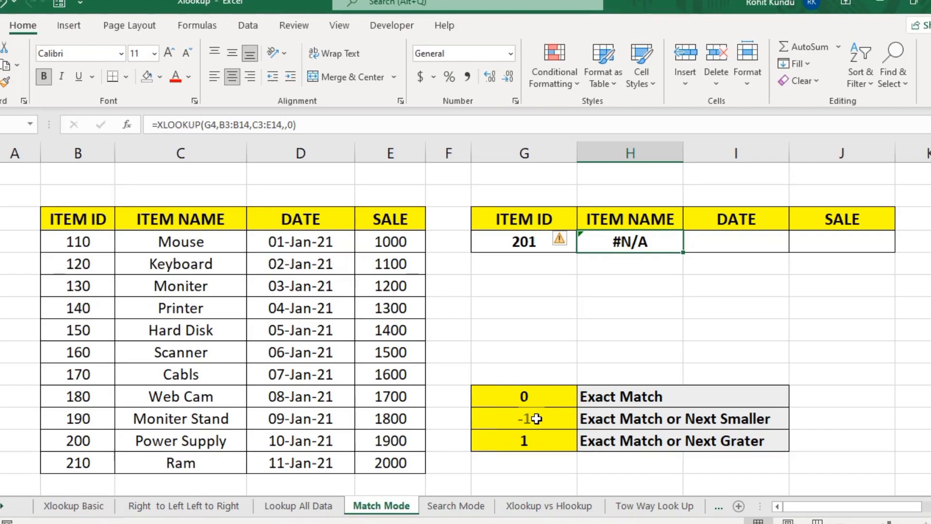
pyautogui.doubleClick(675, 244)
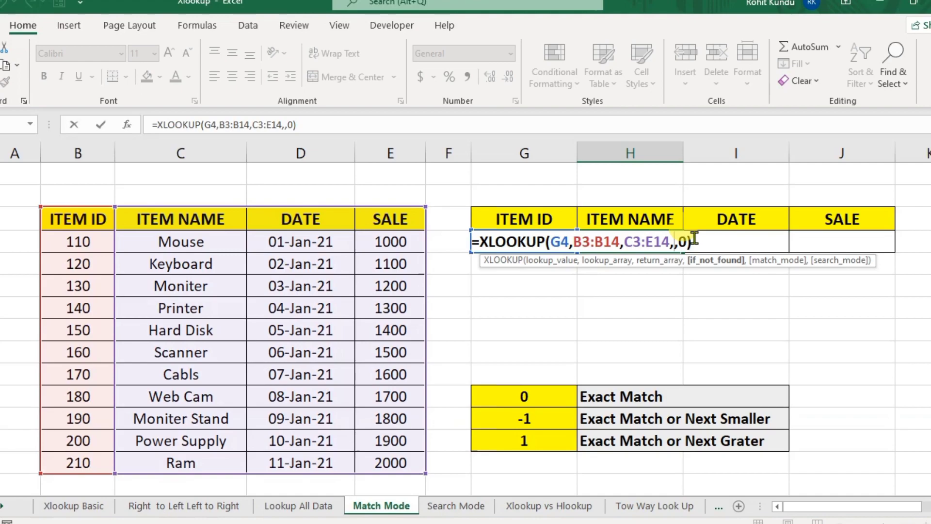
pyautogui.click(697, 238)
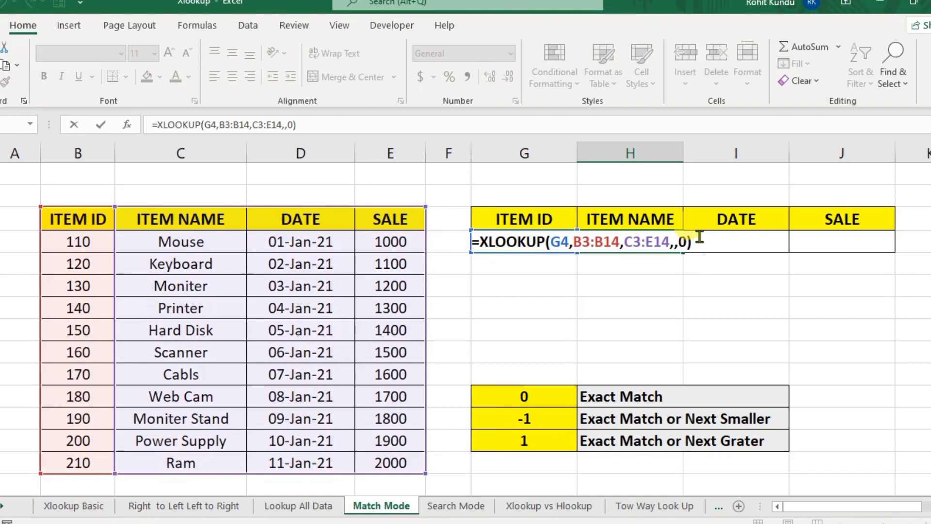
pyautogui.press('BackSpace')
pyautogui.press('BackSpace')
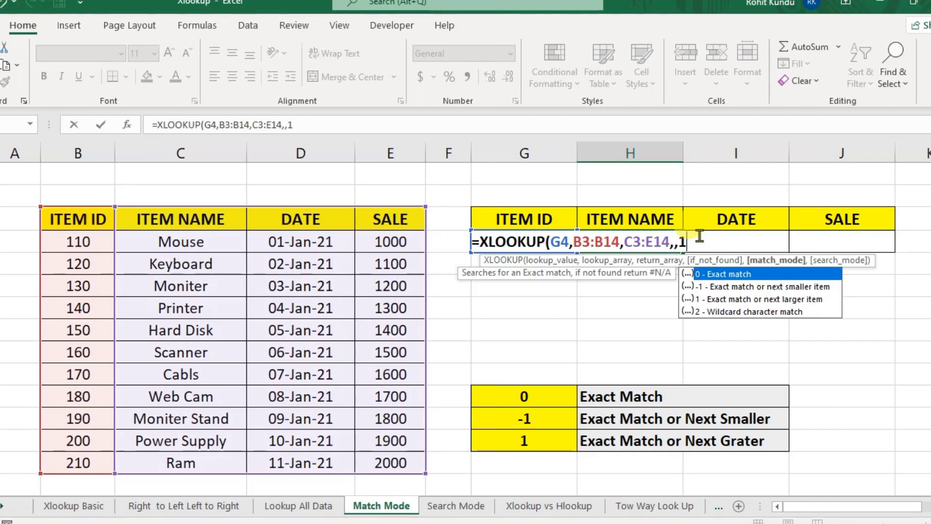
pyautogui.write(')')
pyautogui.press('Return')
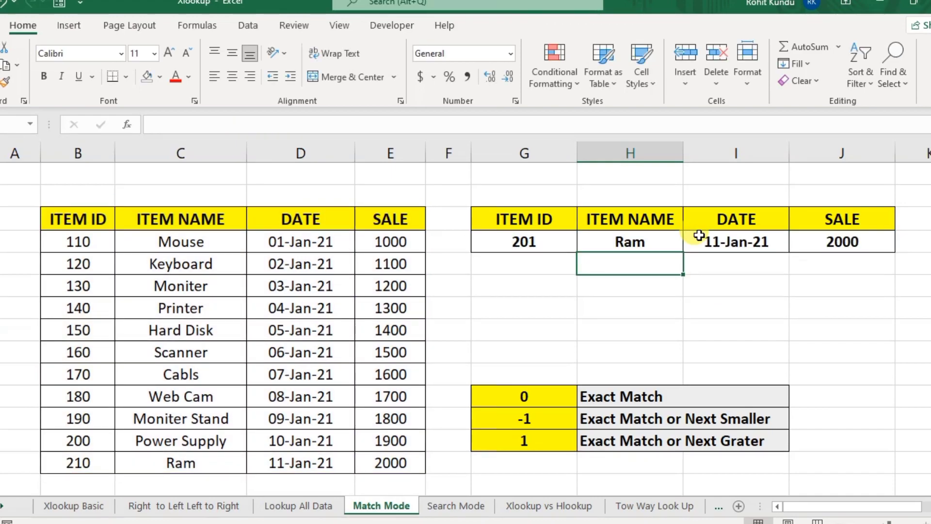
# Examine the XLOOKUP result for item ID 201 against the data table's last row and the match mode 1 description.
pyautogui.click(645, 241)
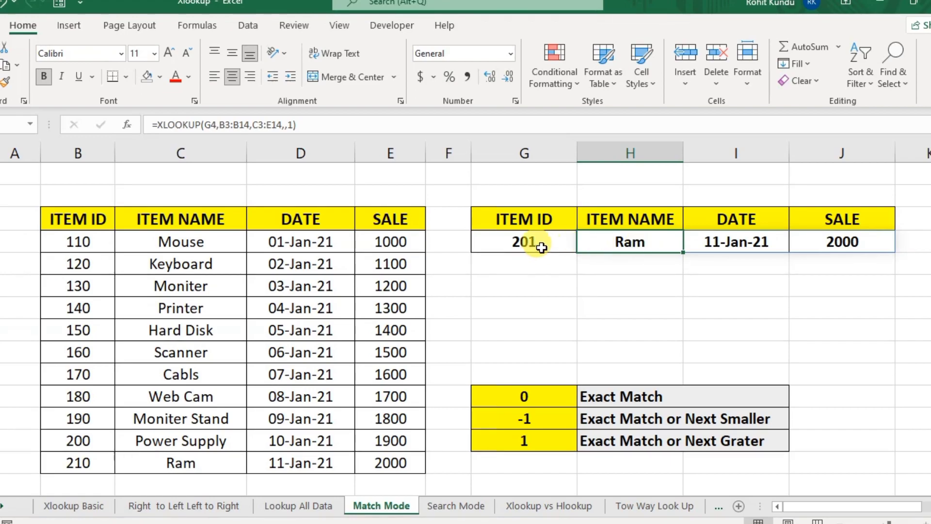
pyautogui.click(541, 248)
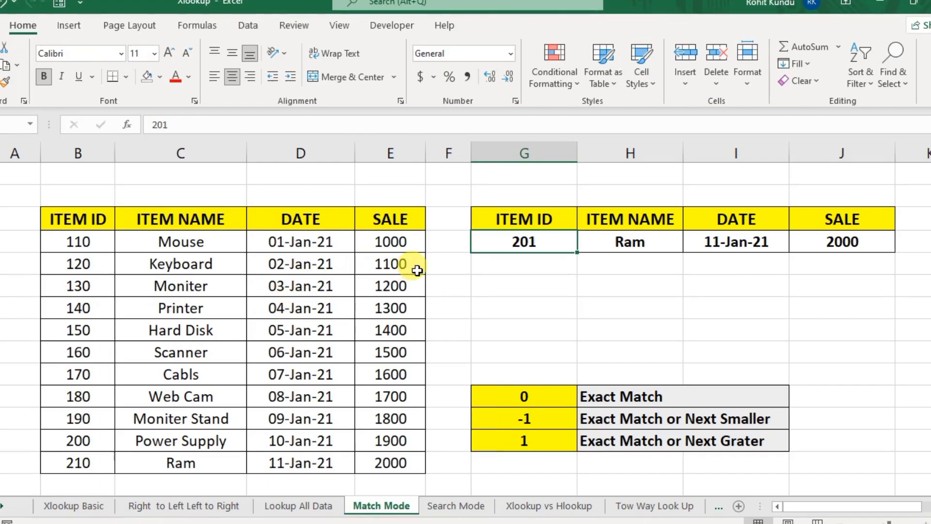
pyautogui.click(634, 243)
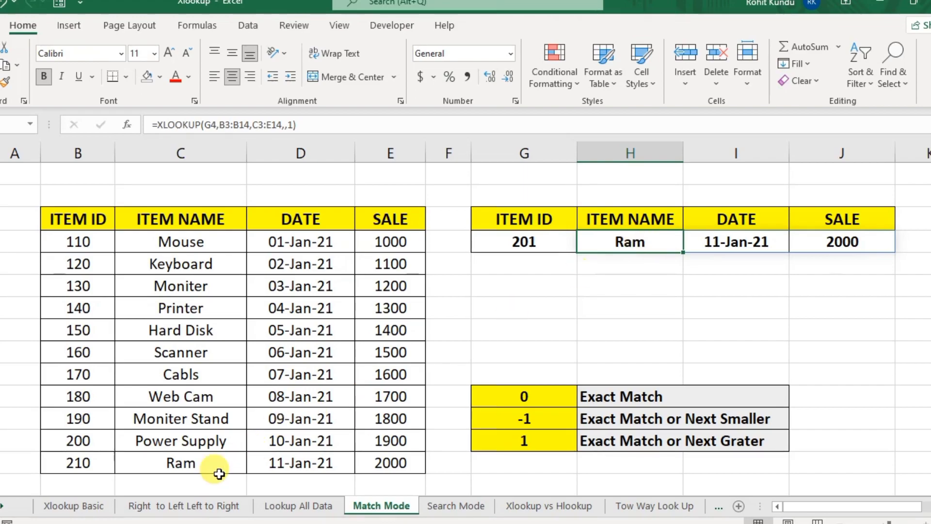
pyautogui.click(206, 468)
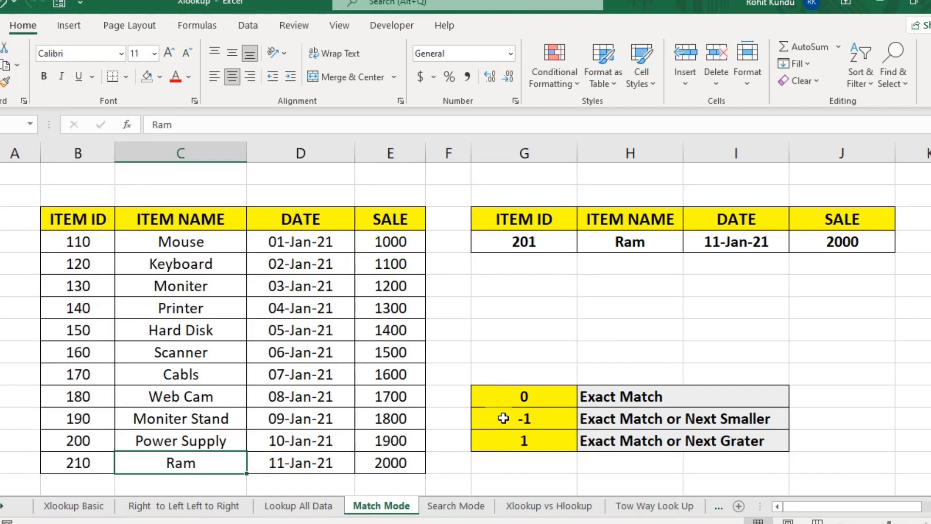
pyautogui.click(607, 442)
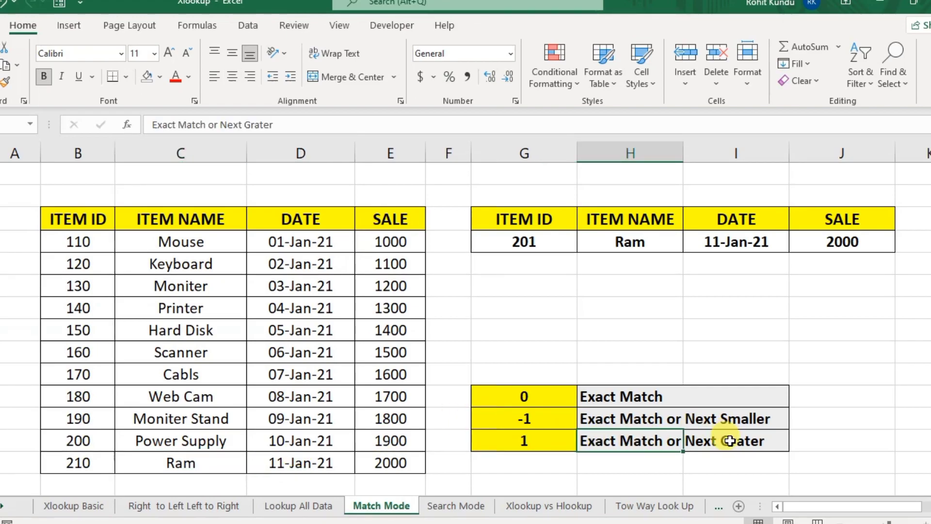
pyautogui.click(552, 441)
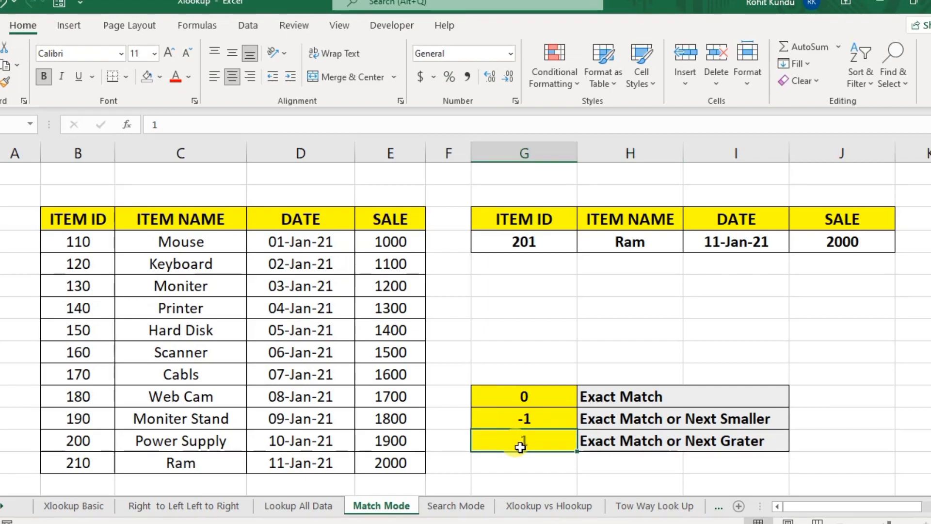
pyautogui.click(538, 242)
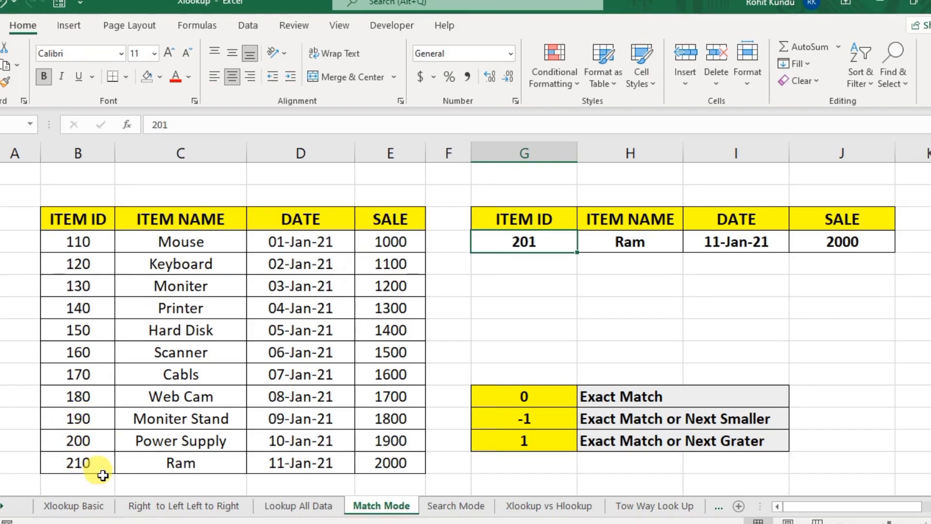
pyautogui.click(99, 474)
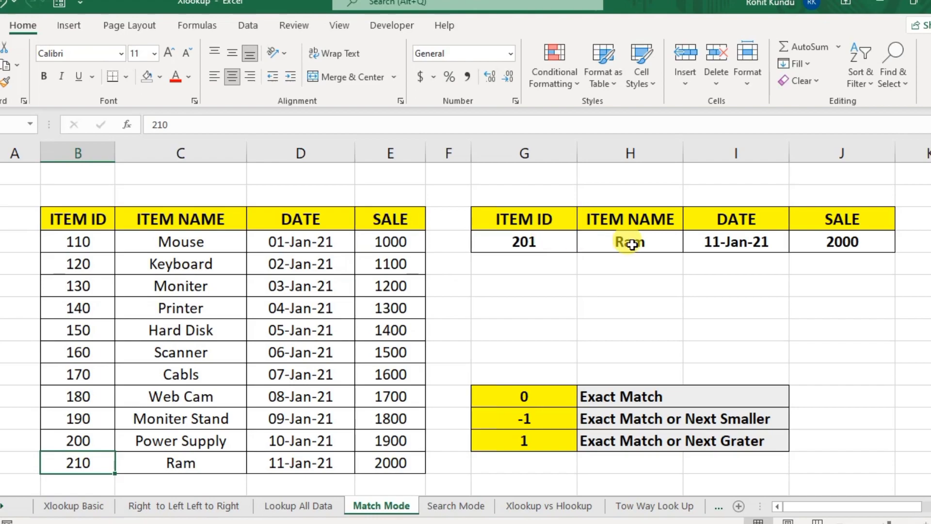
pyautogui.click(633, 245)
pyautogui.click(826, 244)
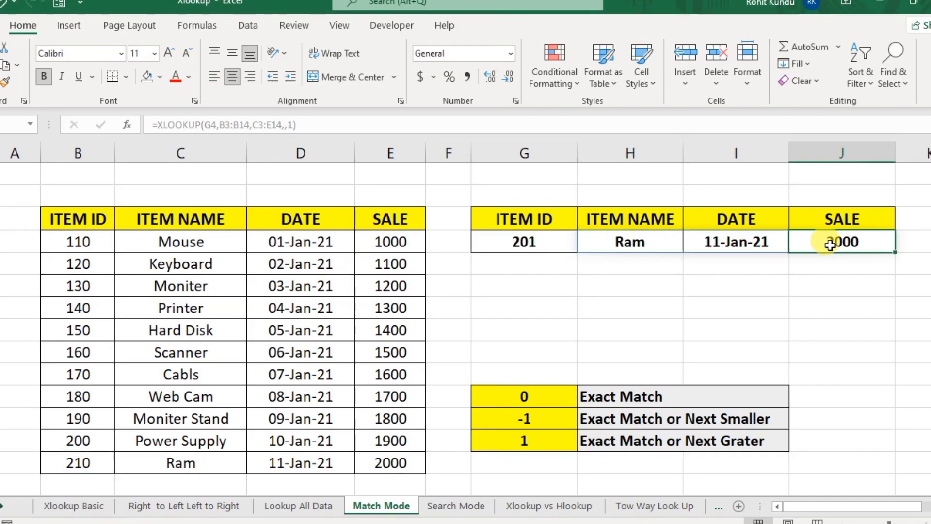
pyautogui.click(630, 241)
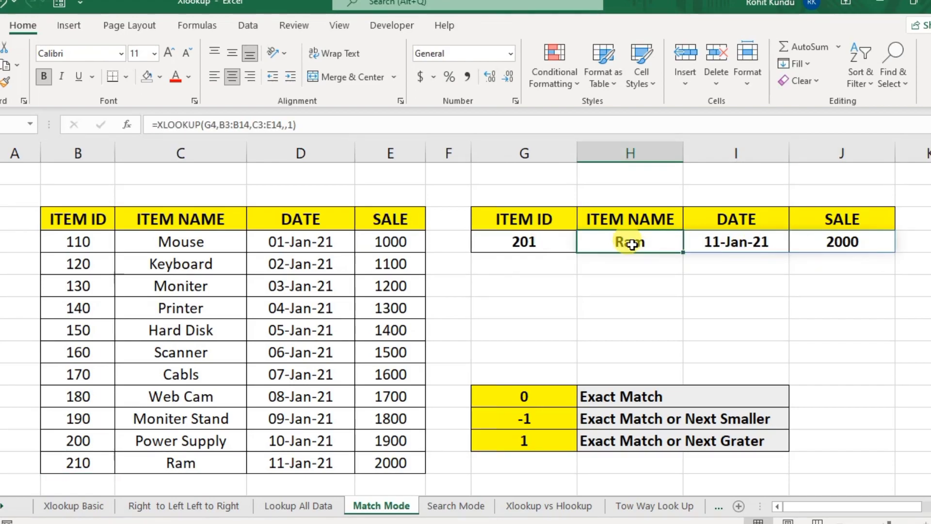
# Change the match mode of the H4 XLOOKUP to -1 and compare the result with the data table.
pyautogui.doubleClick(654, 244)
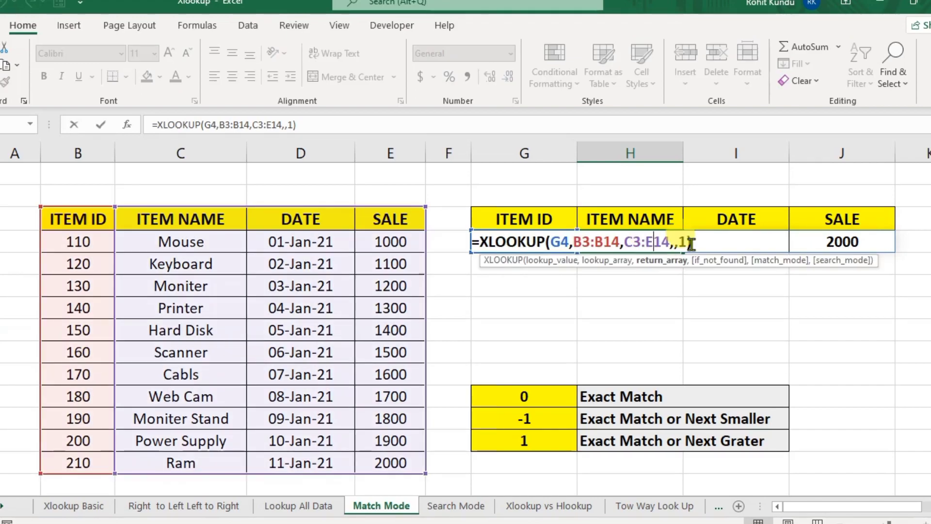
pyautogui.click(700, 234)
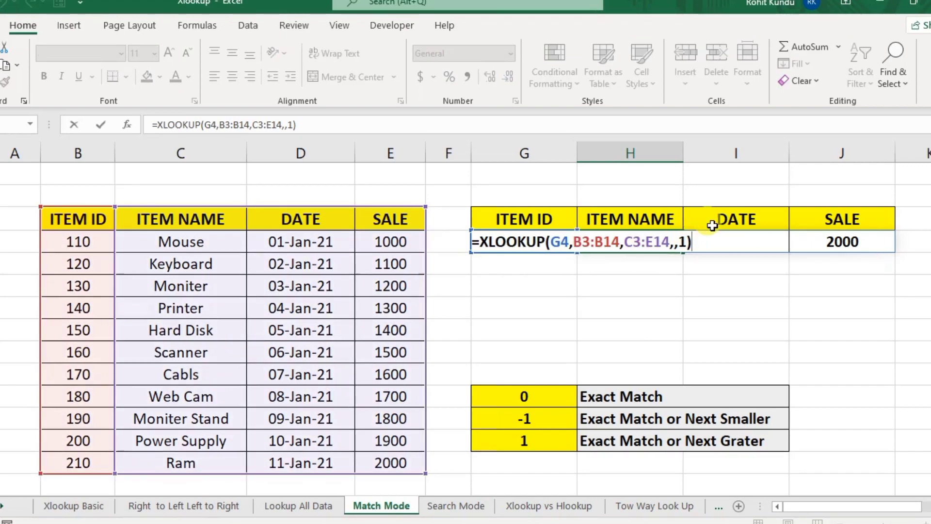
pyautogui.press('BackSpace')
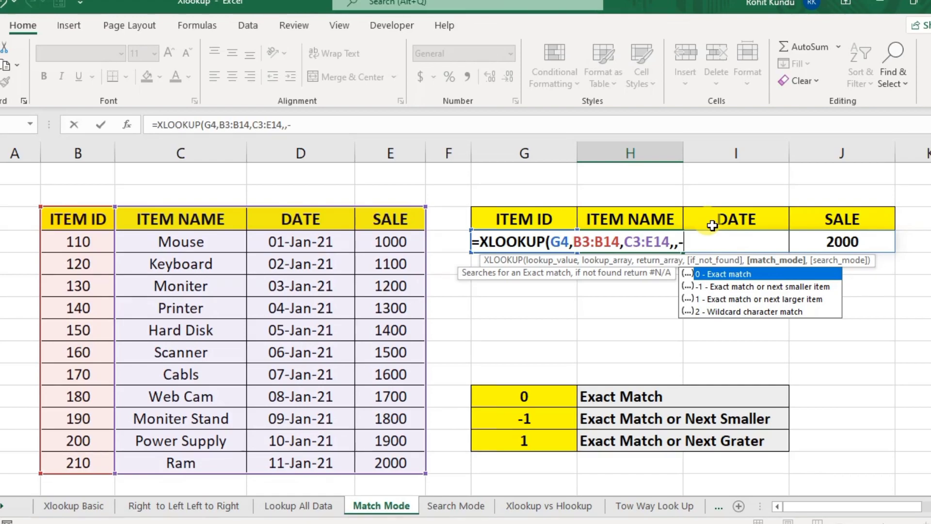
pyautogui.write('-1')
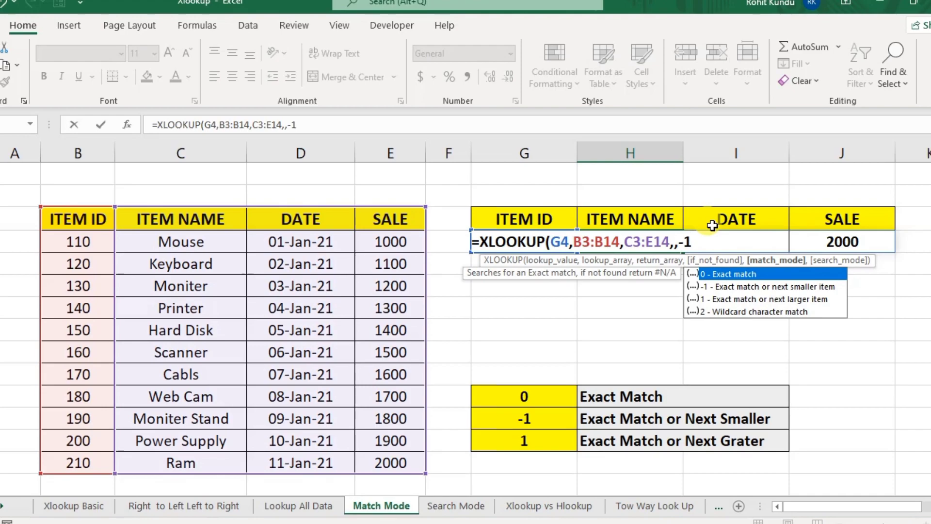
pyautogui.write(')')
pyautogui.press('Return')
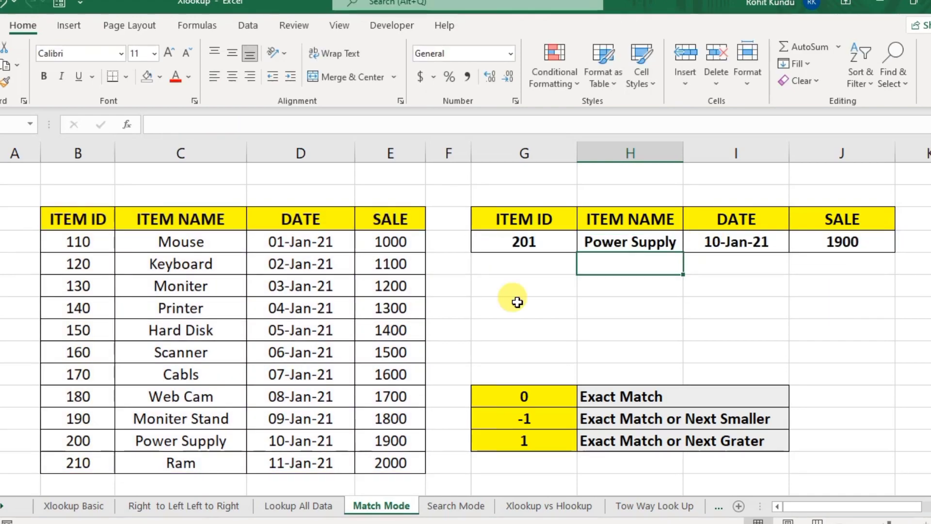
pyautogui.click(200, 433)
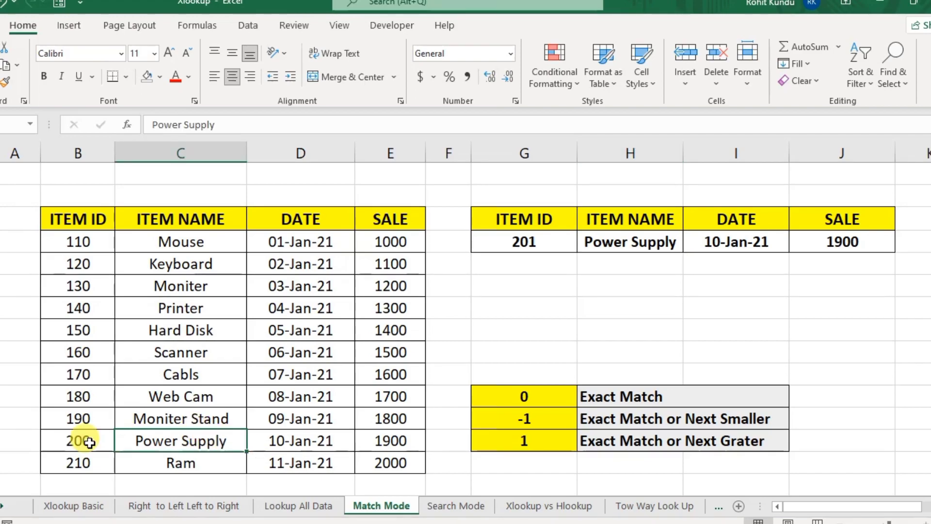
pyautogui.click(527, 246)
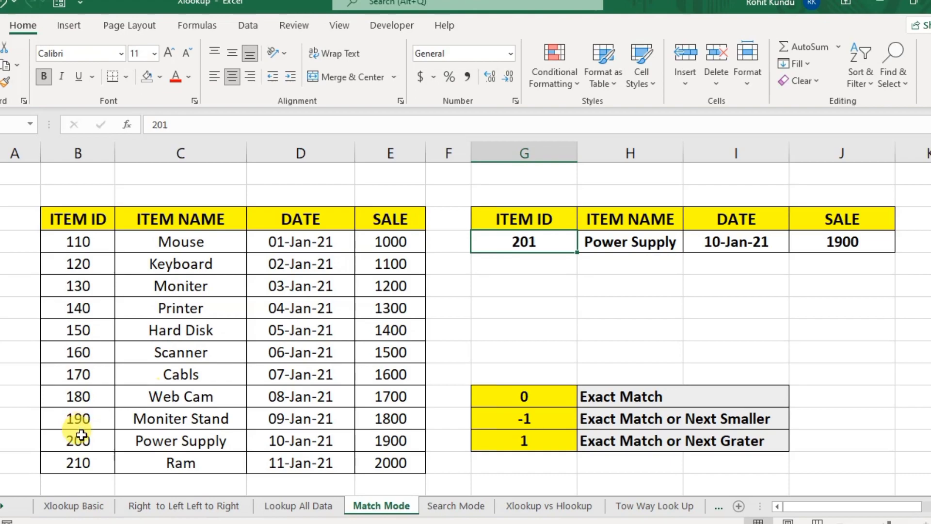
# Compare the item ID 200 row with the match mode -1 description, and review the XLOOKUP formula in H4.
pyautogui.click(79, 438)
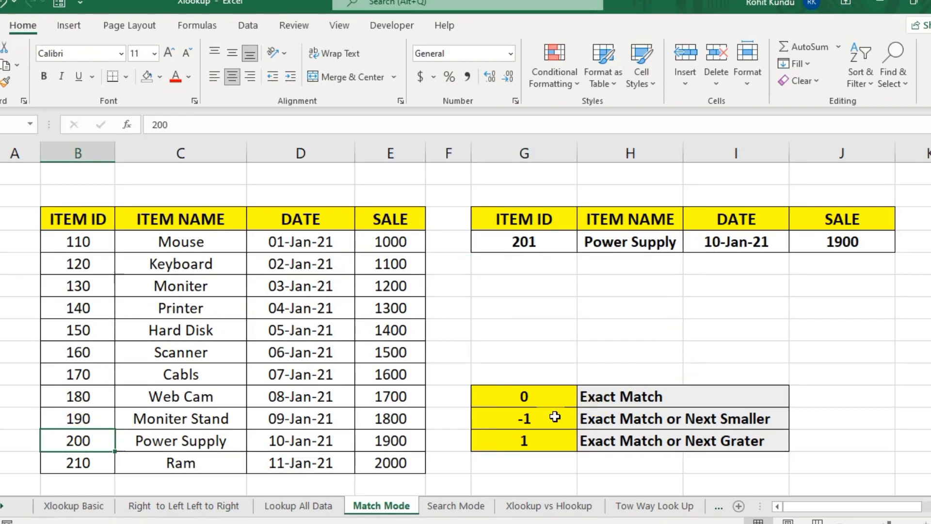
pyautogui.click(552, 417)
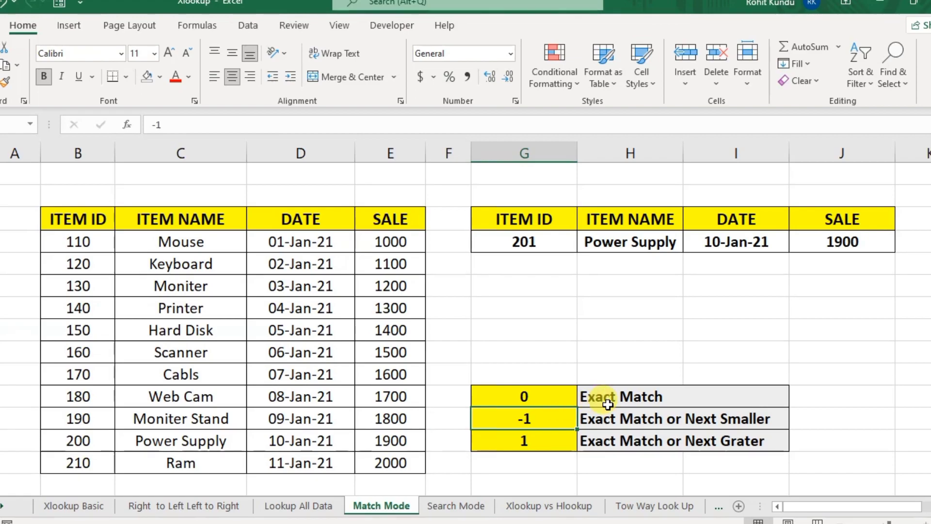
pyautogui.click(597, 416)
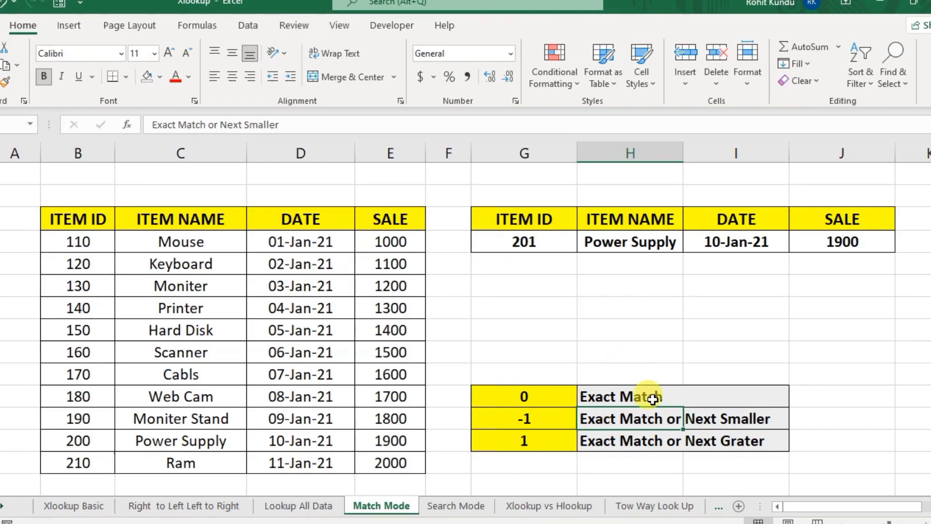
pyautogui.click(735, 417)
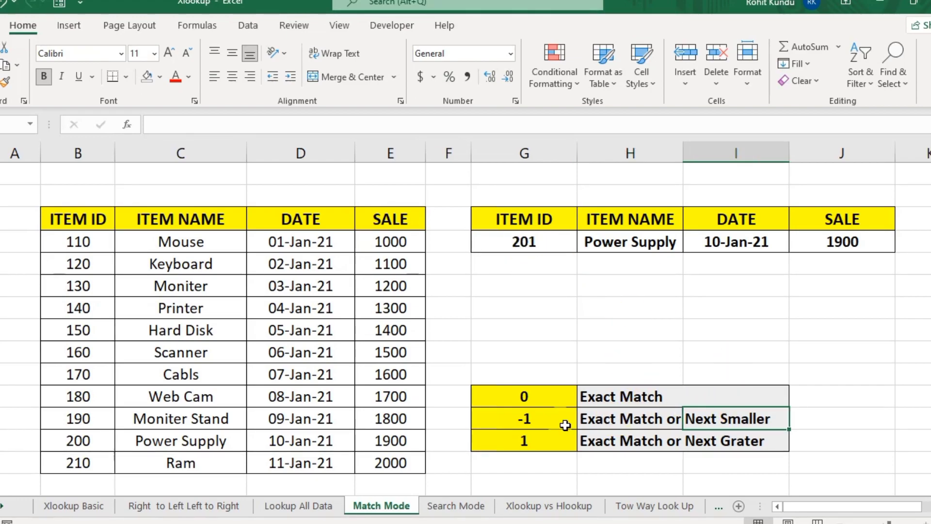
pyautogui.click(554, 425)
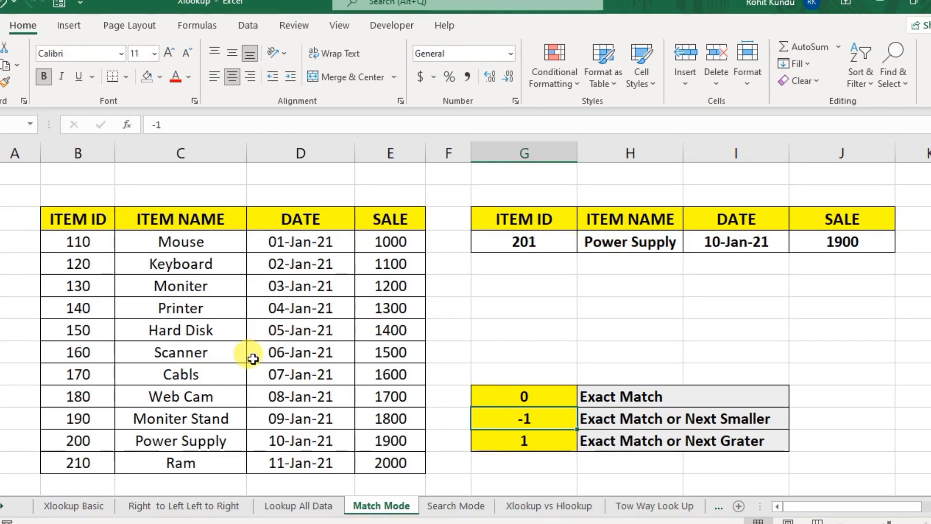
pyautogui.click(60, 448)
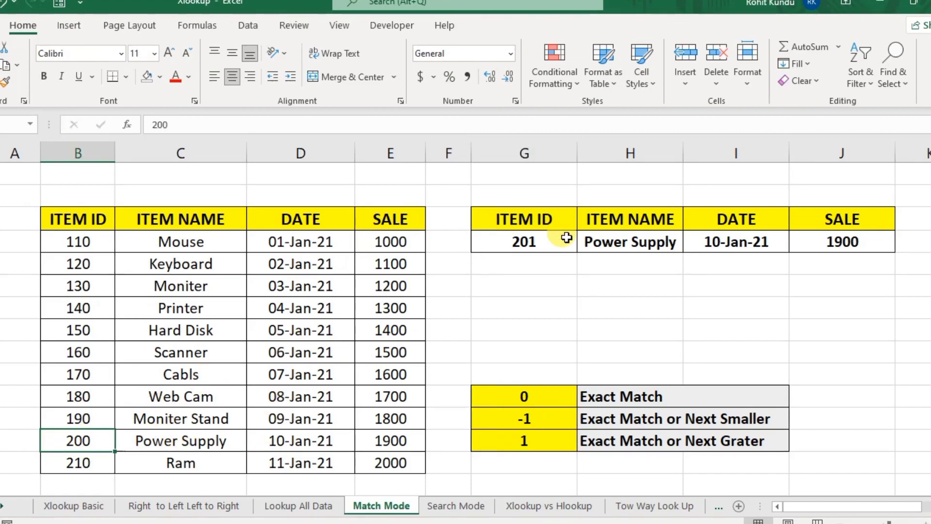
pyautogui.doubleClick(602, 241)
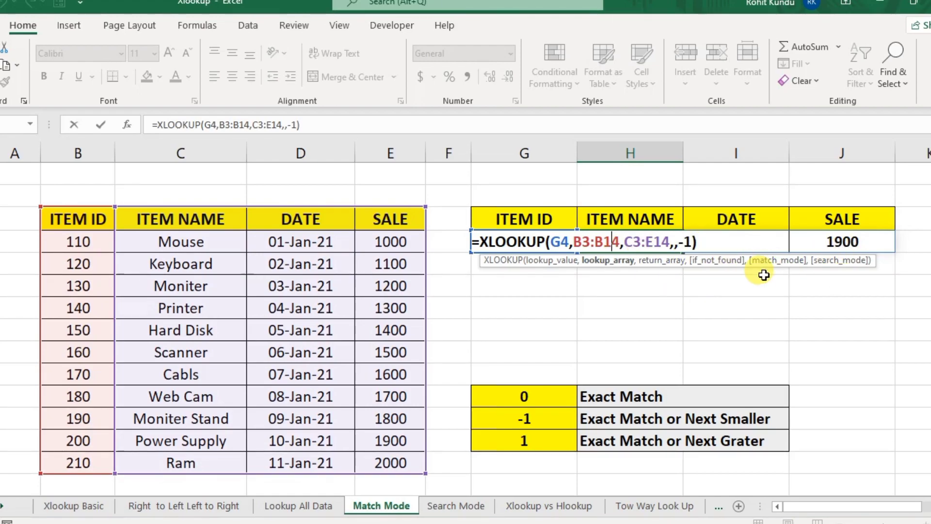
pyautogui.press('Return')
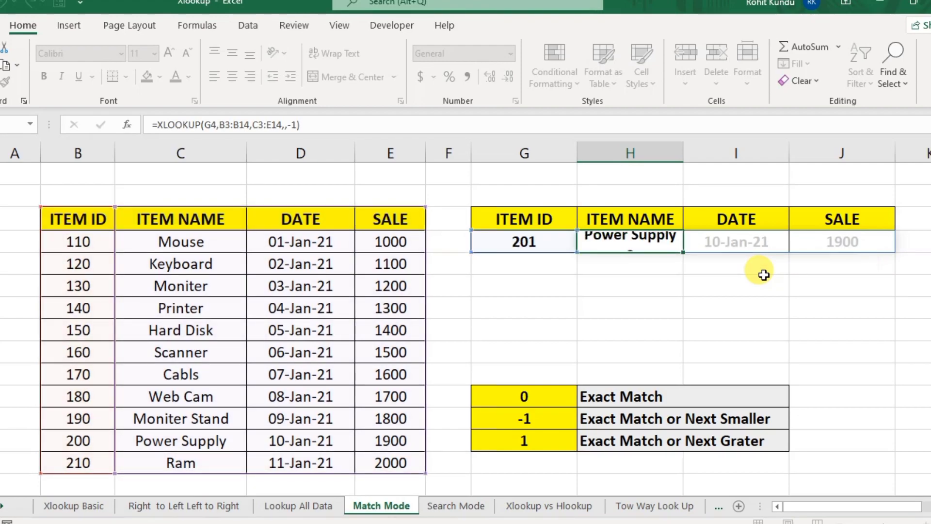
# Open the Search Mode sheet and examine the lookup date in G4 against its repeated entries in the DATE column.
pyautogui.click(466, 505)
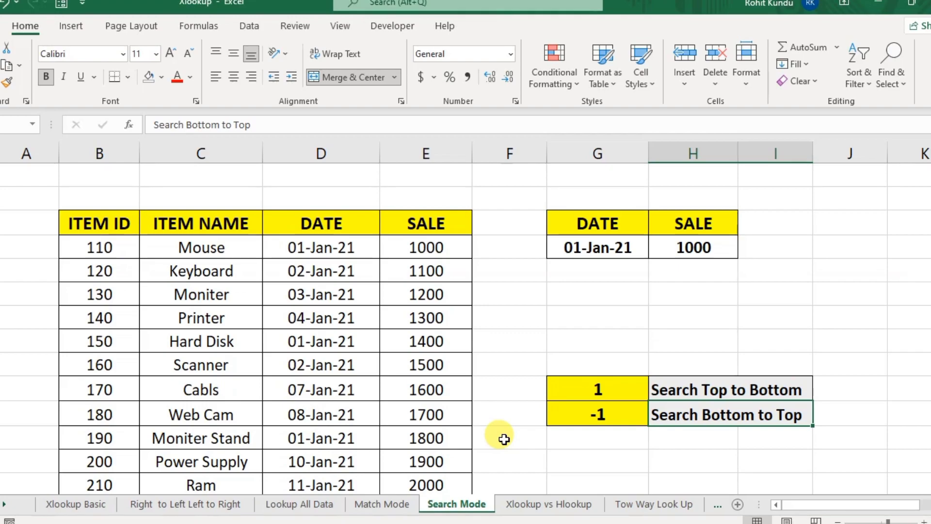
pyautogui.scroll(-1, 557, 364)
pyautogui.click(684, 229)
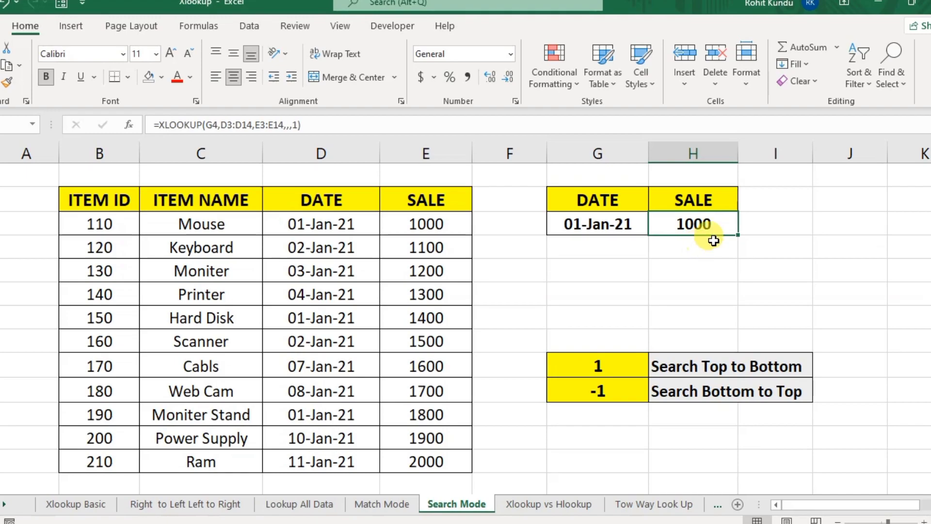
pyautogui.click(606, 225)
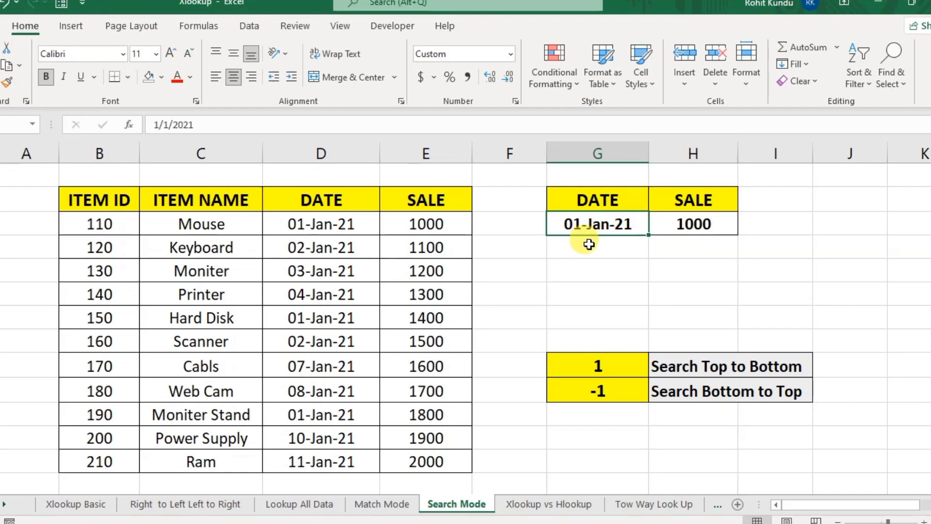
pyautogui.click(308, 226)
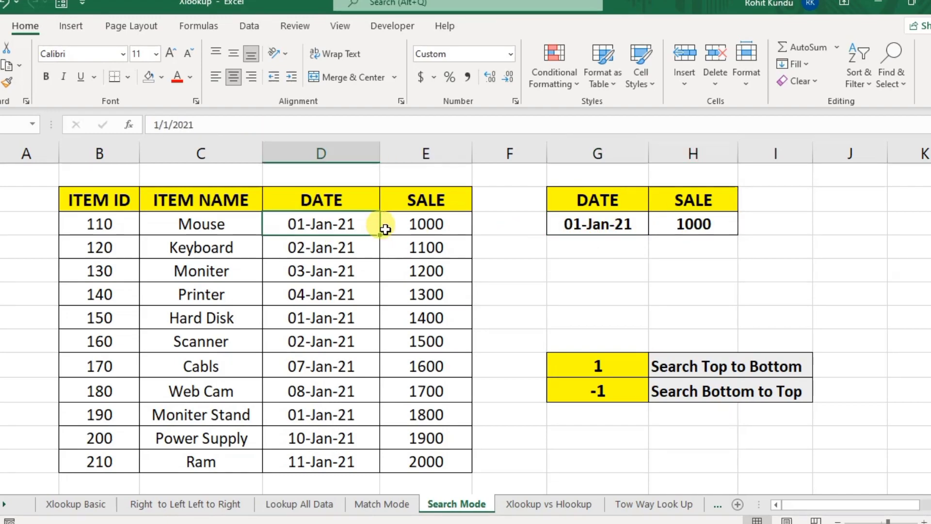
pyautogui.click(305, 318)
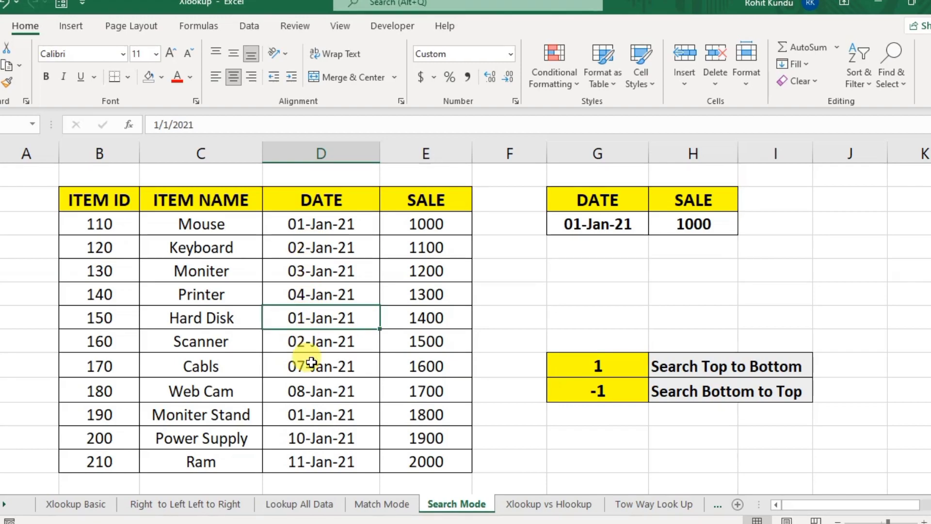
pyautogui.click(327, 416)
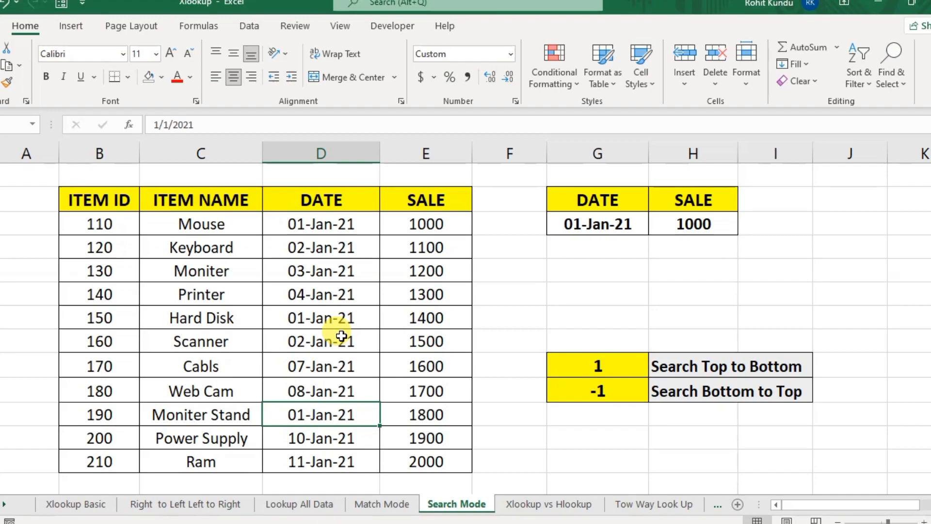
# Compare the XLOOKUP result in H4 with the SALE values of the Mouse and Moniter Stand rows.
pyautogui.click(667, 216)
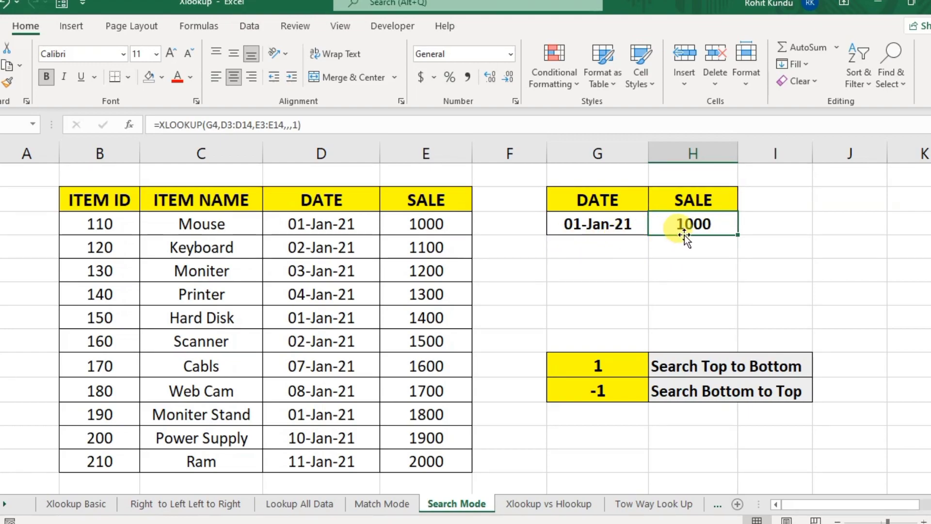
pyautogui.click(434, 225)
pyautogui.click(426, 411)
pyautogui.click(434, 225)
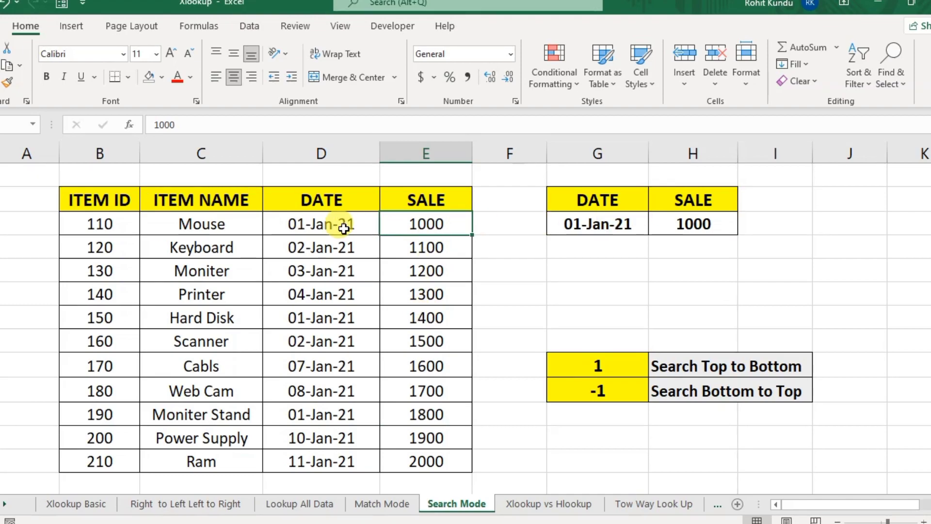
# Clear the formula in H4 and start a new XLOOKUP there with G4 as the lookup value.
pyautogui.click(690, 224)
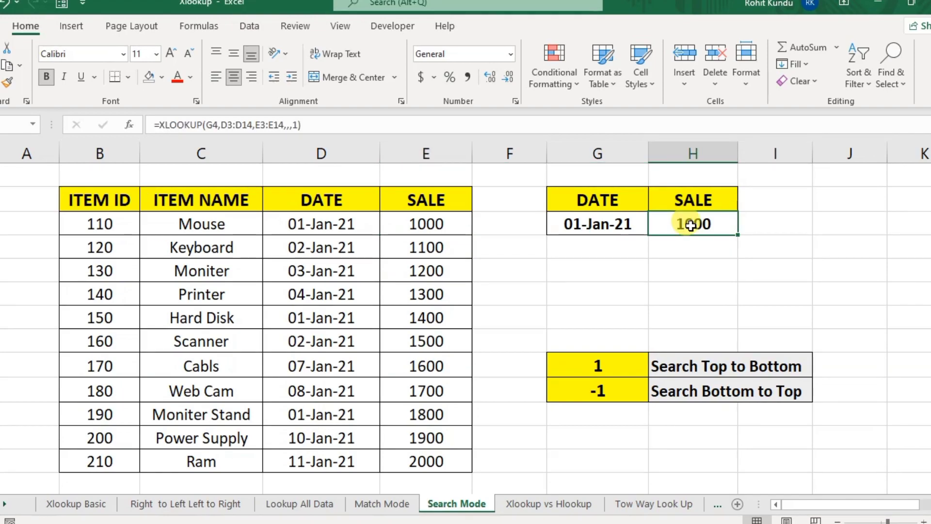
pyautogui.press('Delete')
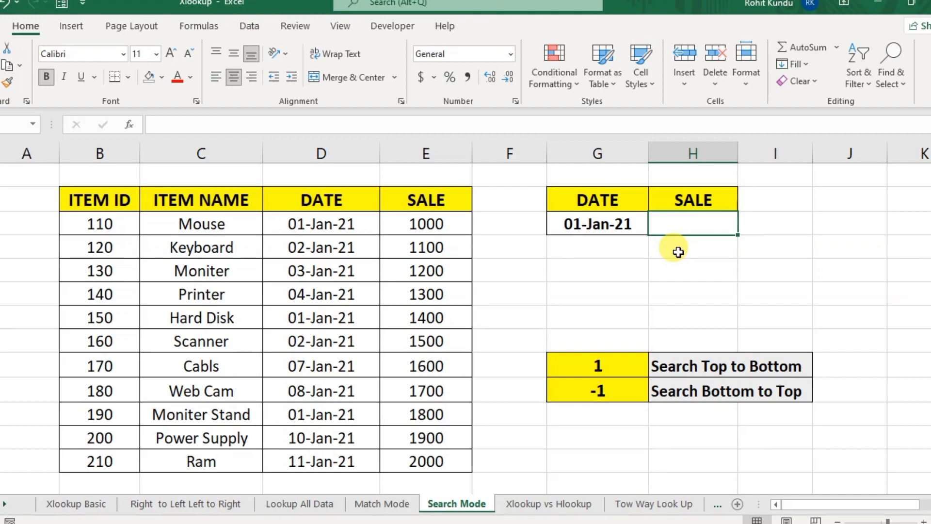
pyautogui.write('=')
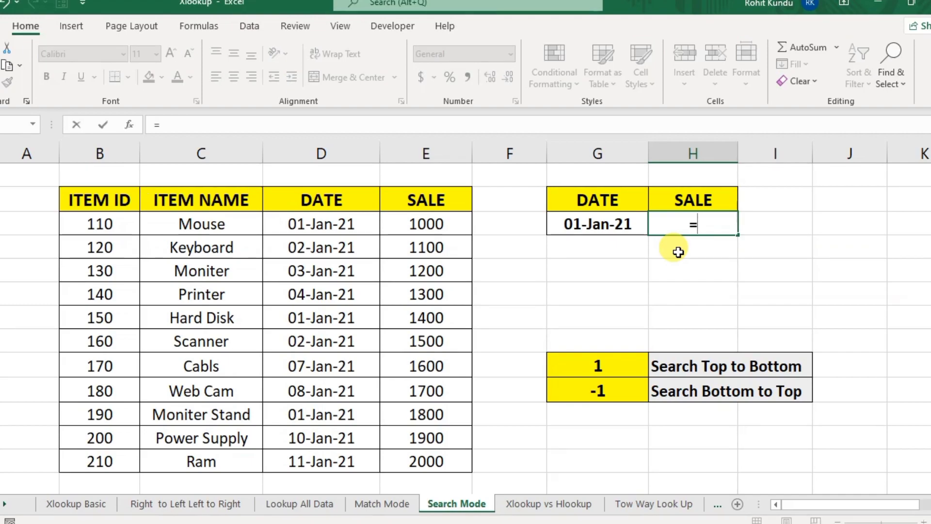
pyautogui.write('xlo')
pyautogui.press('Tab')
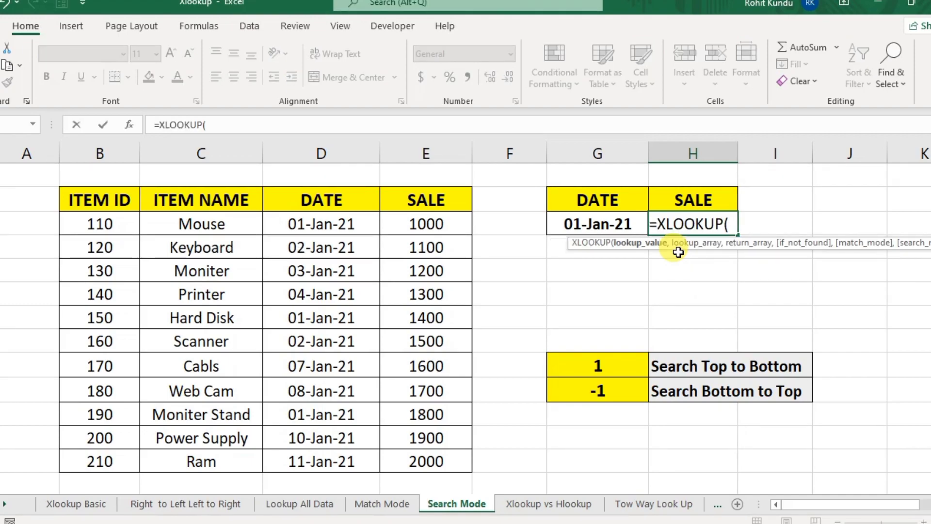
pyautogui.click(581, 223)
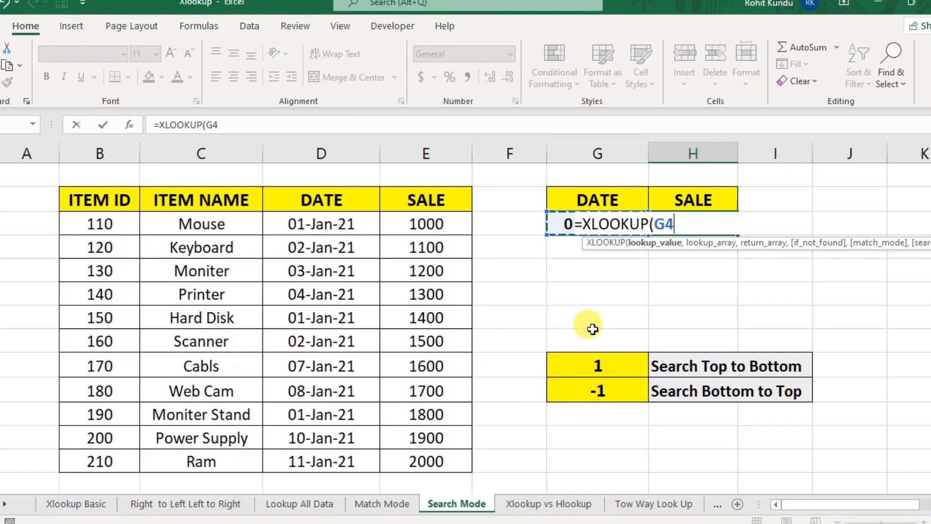
pyautogui.write(',')
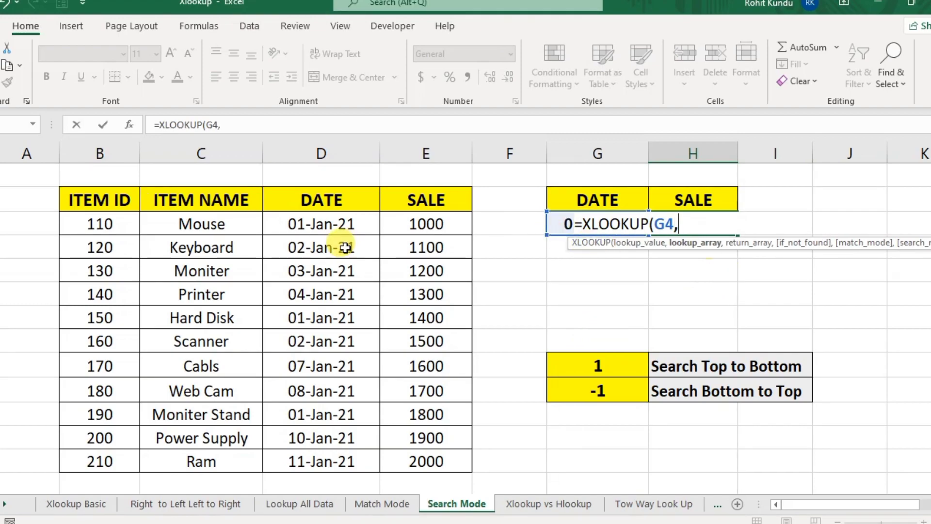
# Add lookup array D3:D14 and return array E3:E14 to the H4 XLOOKUP, leaving if_not_found and match_mode empty.
pyautogui.moveTo(335, 200); pyautogui.dragTo(339, 459)
pyautogui.write(',')
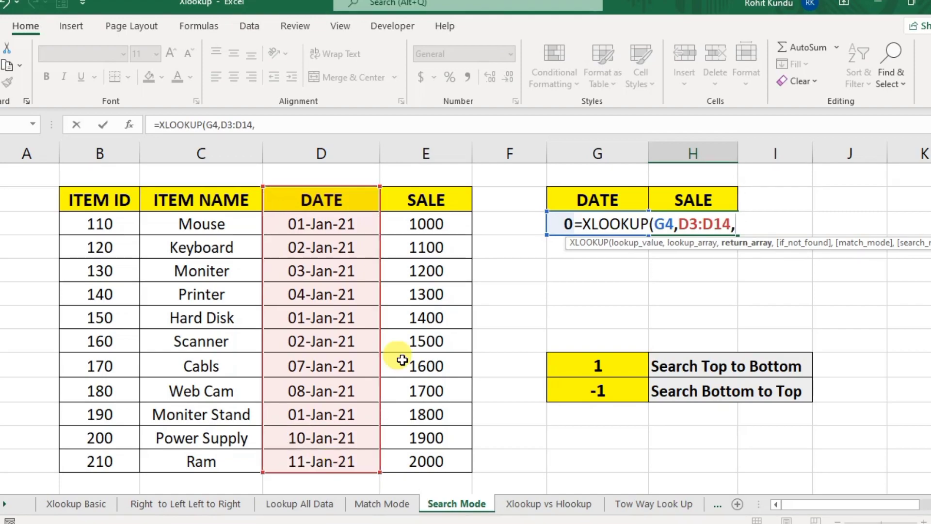
pyautogui.moveTo(436, 200); pyautogui.dragTo(439, 461)
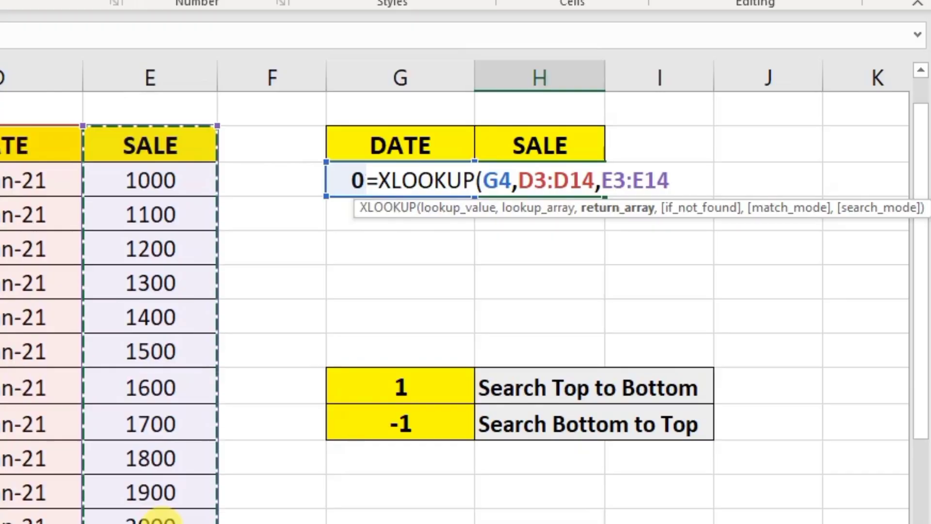
pyautogui.write(',')
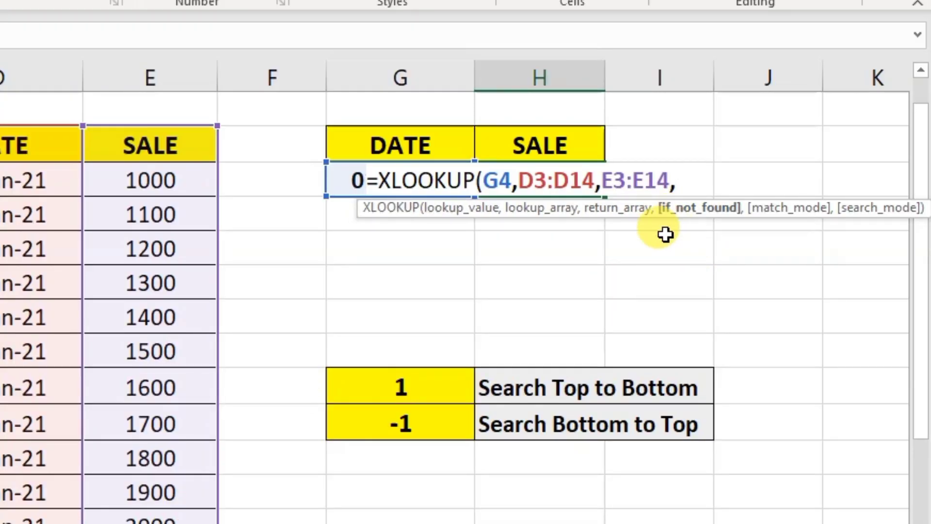
pyautogui.write(',')
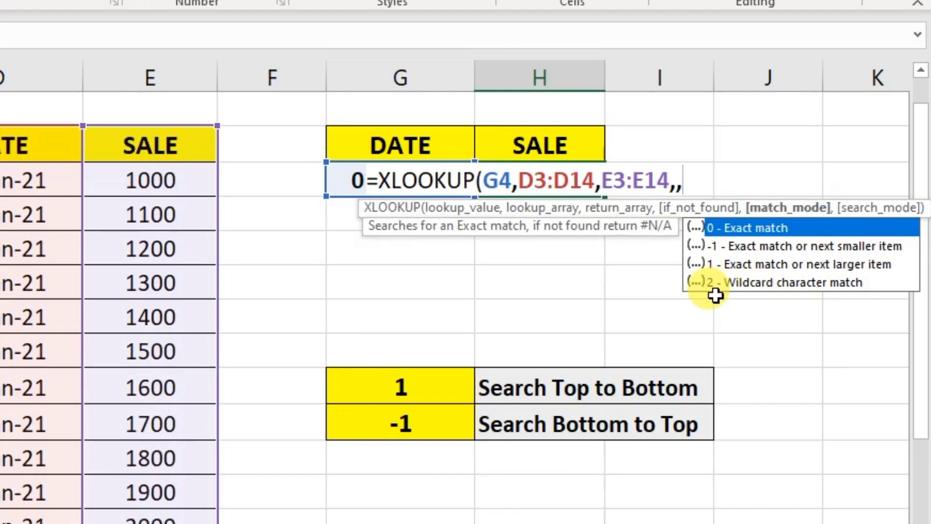
pyautogui.write(',')
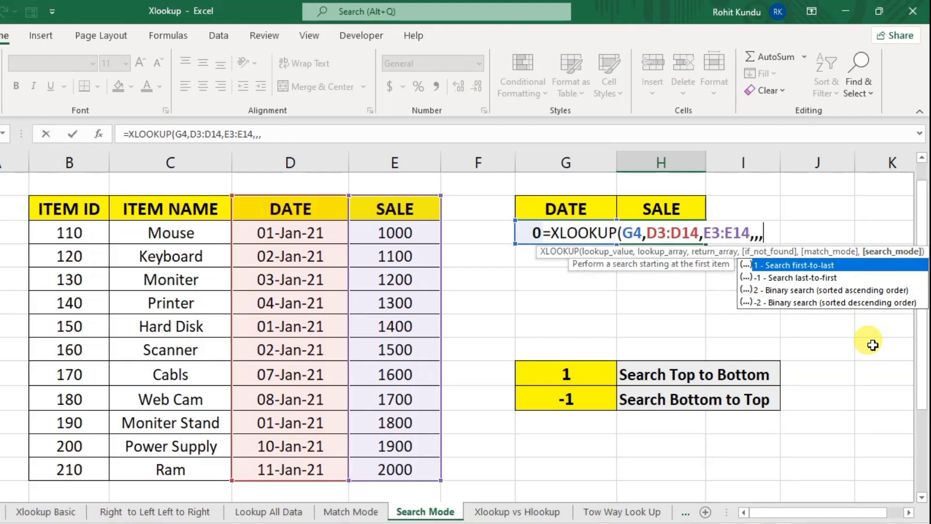
# Complete the H4 XLOOKUP with search mode -1 to search from last to first.
pyautogui.moveTo(825, 512); pyautogui.dragTo(835, 516)
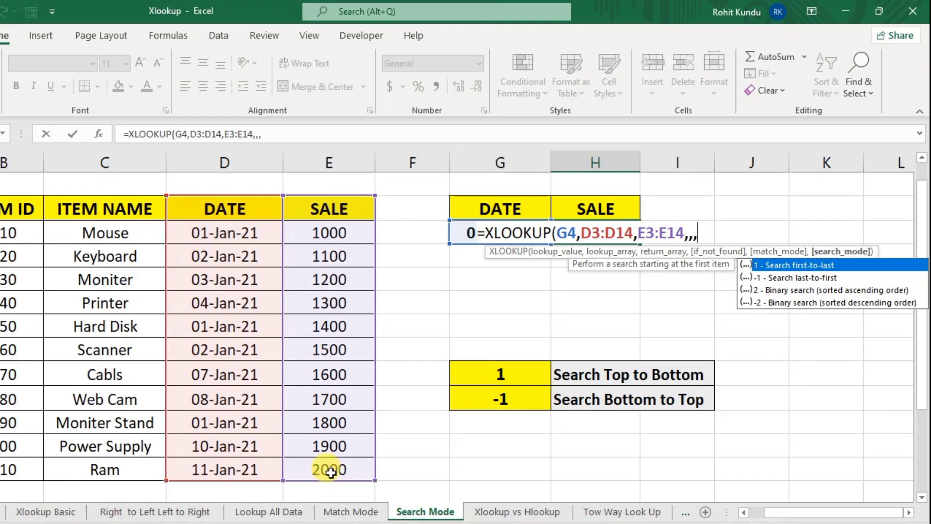
pyautogui.moveTo(859, 513); pyautogui.dragTo(807, 519)
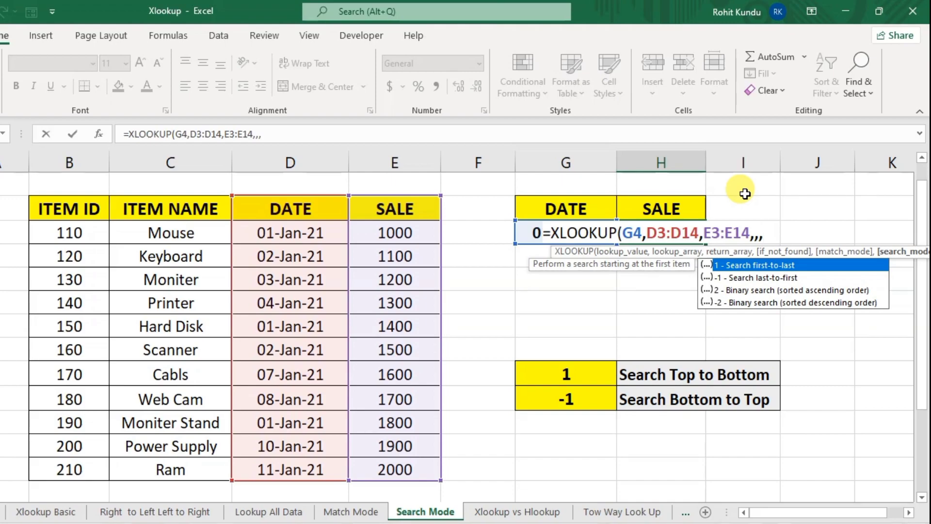
pyautogui.write('-')
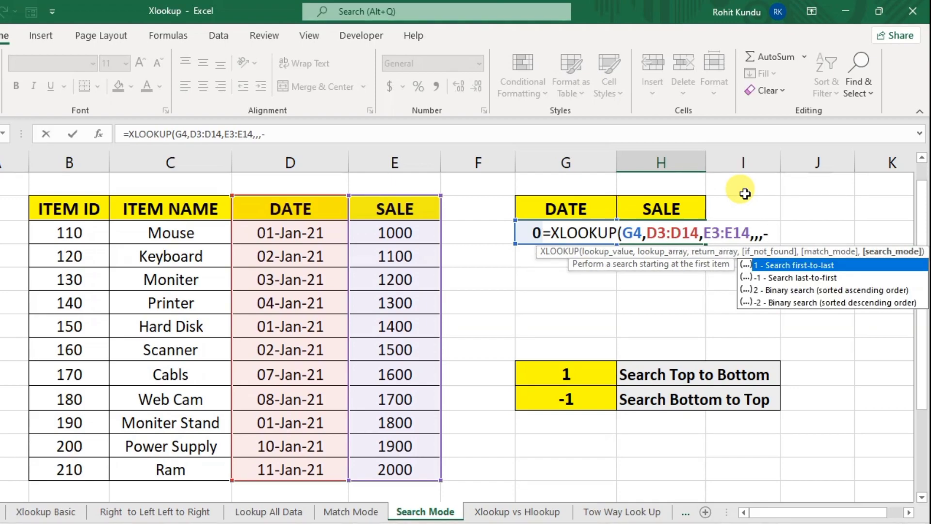
pyautogui.write('1)')
pyautogui.press('Return')
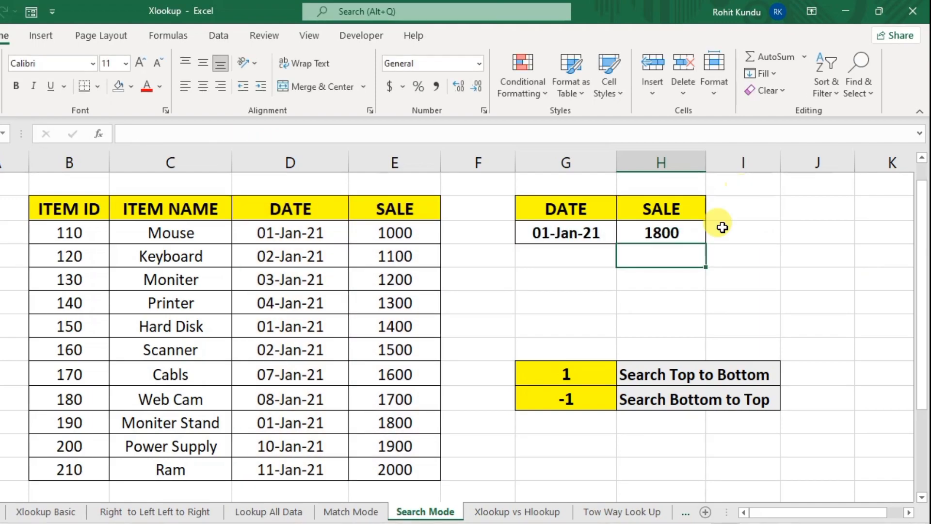
# Compare the H4 result for the date in G4 with the Moniter Stand and Mouse rows and the search mode 1 entry.
pyautogui.click(575, 236)
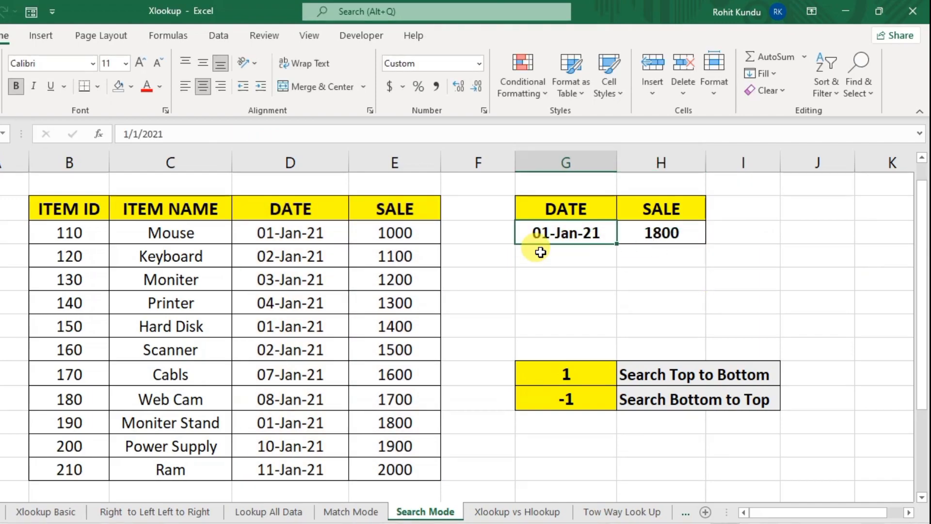
pyautogui.click(388, 444)
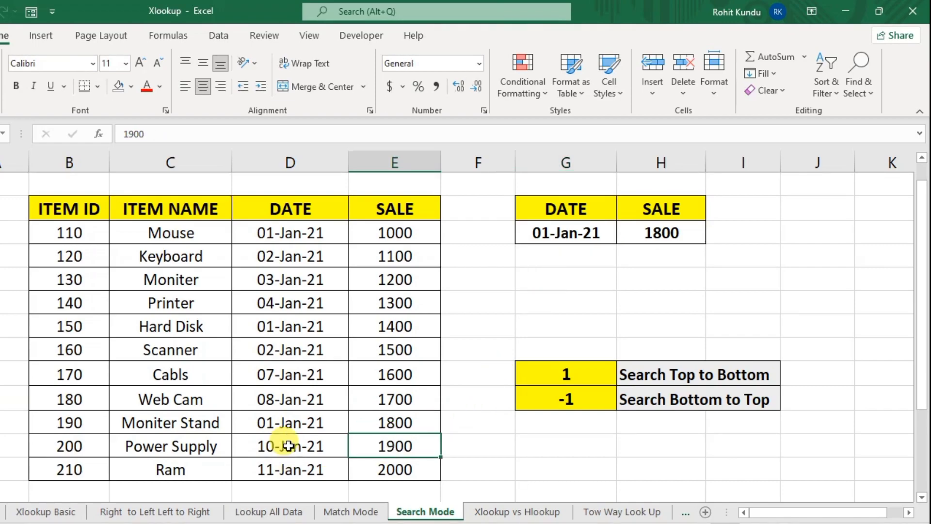
pyautogui.click(369, 425)
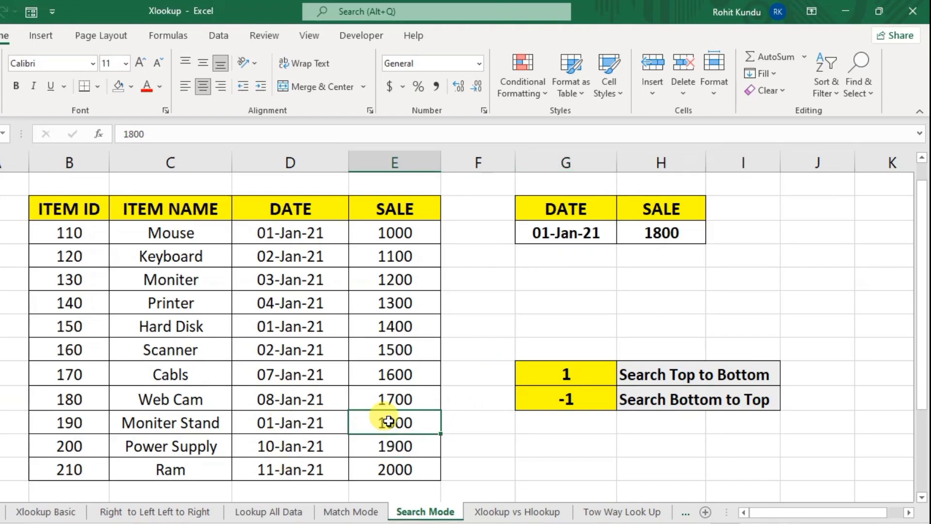
pyautogui.click(311, 233)
pyautogui.click(417, 233)
pyautogui.click(580, 379)
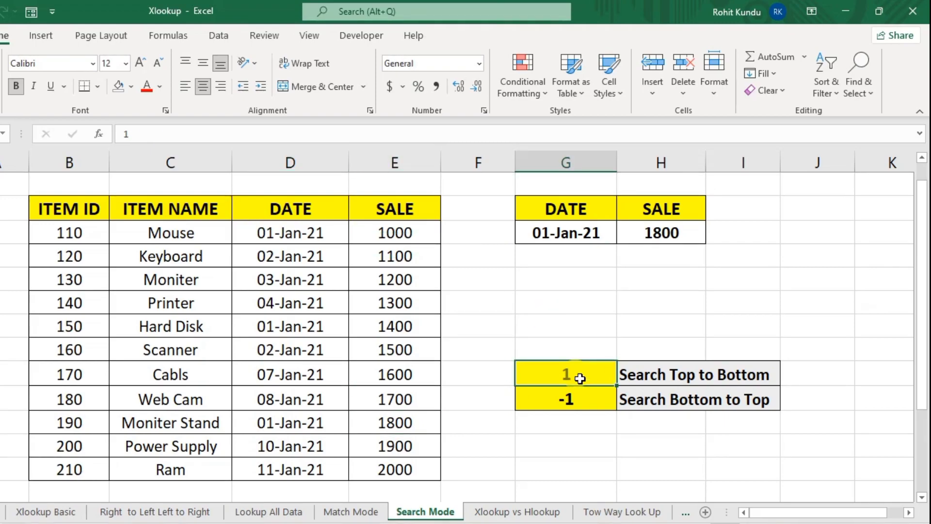
# Open the Xlookup vs Hlookup sheet and examine the Moniter row and the ITEM ID column of its data table.
pyautogui.click(577, 401)
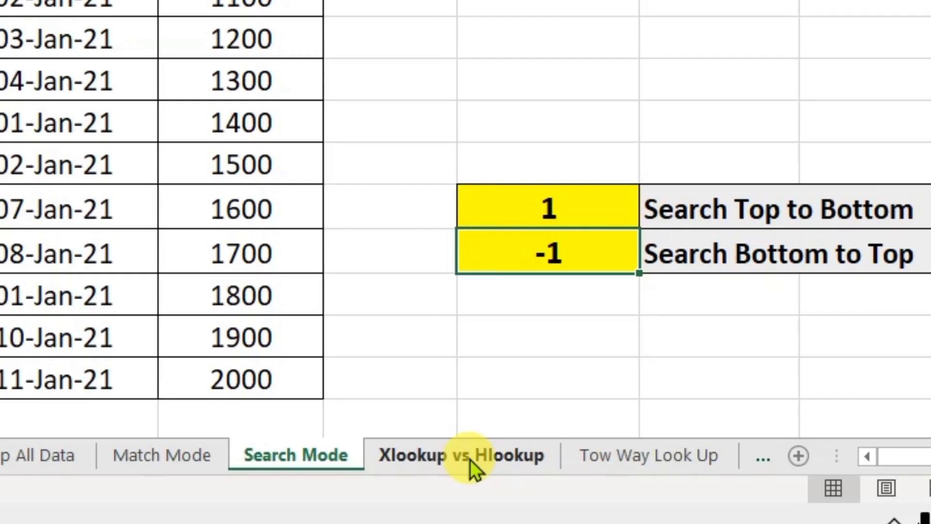
pyautogui.click(517, 512)
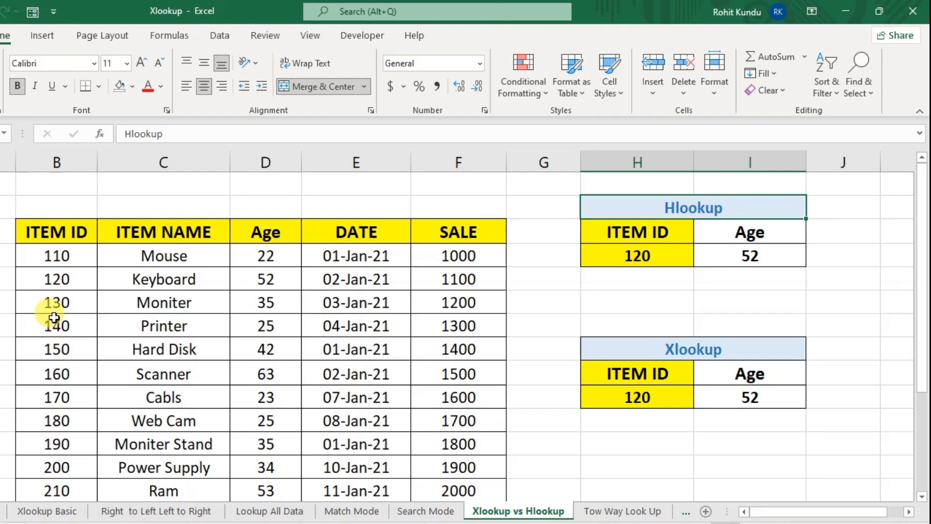
pyautogui.moveTo(42, 308); pyautogui.dragTo(499, 301)
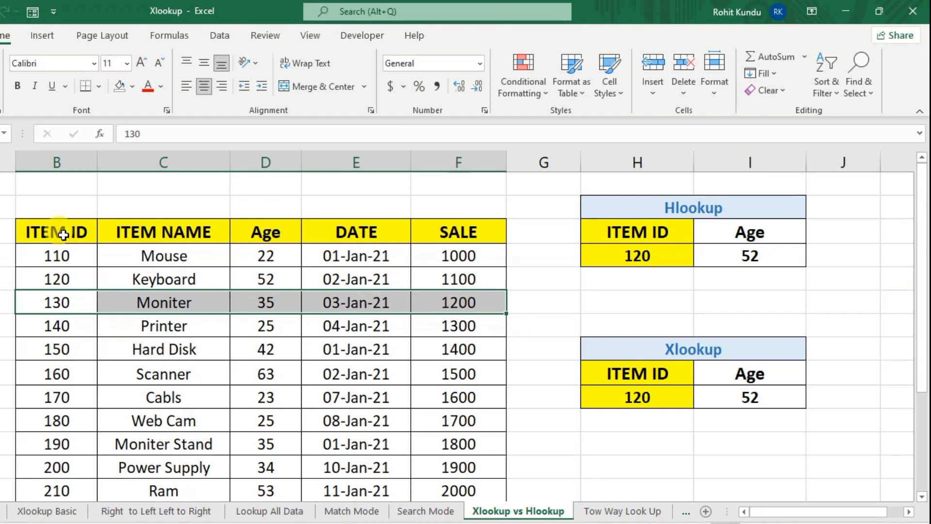
pyautogui.moveTo(58, 229); pyautogui.dragTo(53, 467)
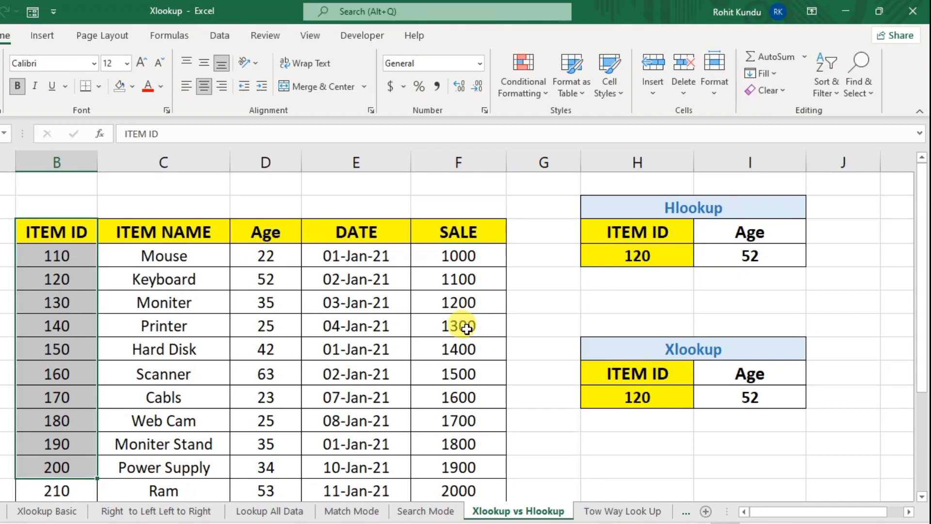
# Examine the Hlookup block's Age heading, formula and item ID against the headings of the data table.
pyautogui.click(751, 233)
pyautogui.click(751, 259)
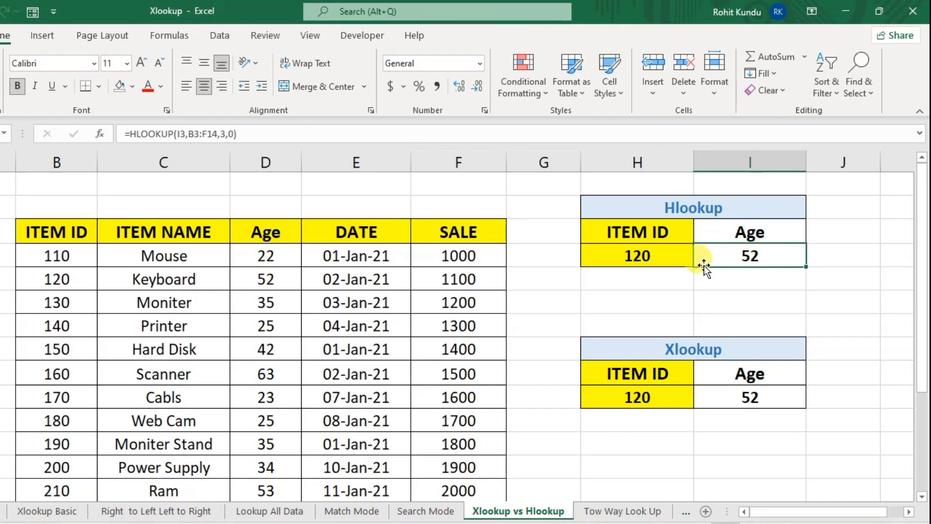
pyautogui.click(756, 230)
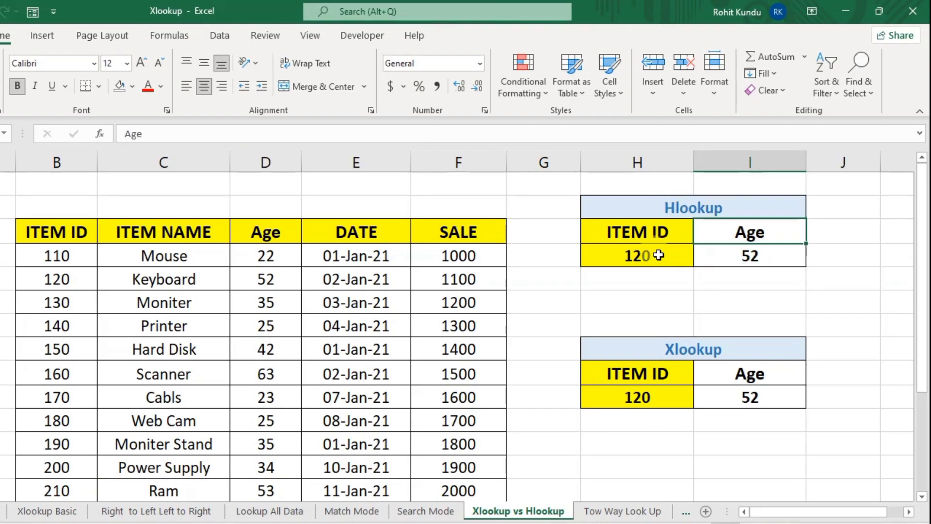
pyautogui.click(654, 256)
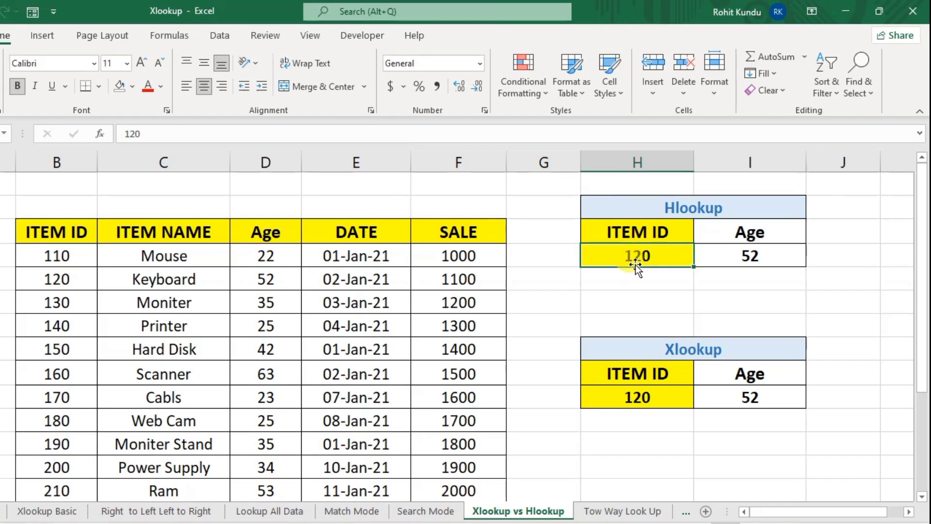
pyautogui.click(370, 233)
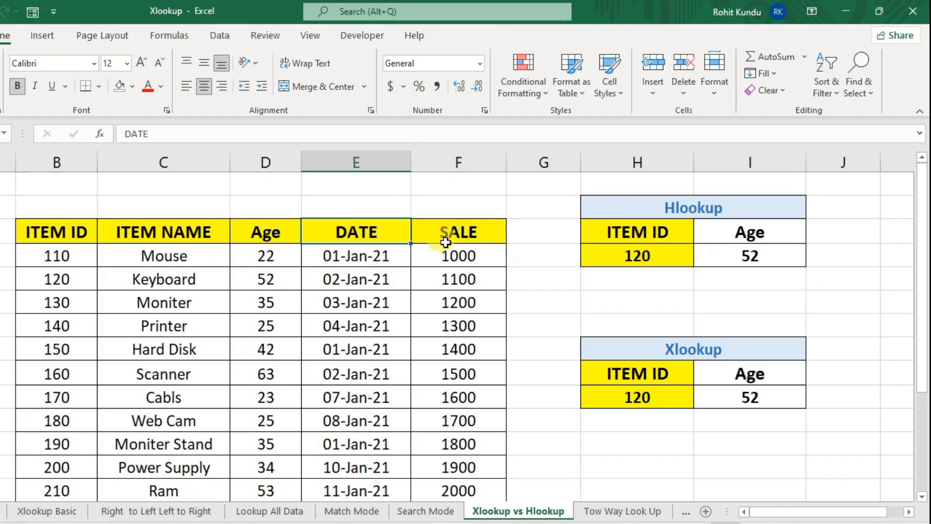
pyautogui.click(439, 239)
pyautogui.click(166, 231)
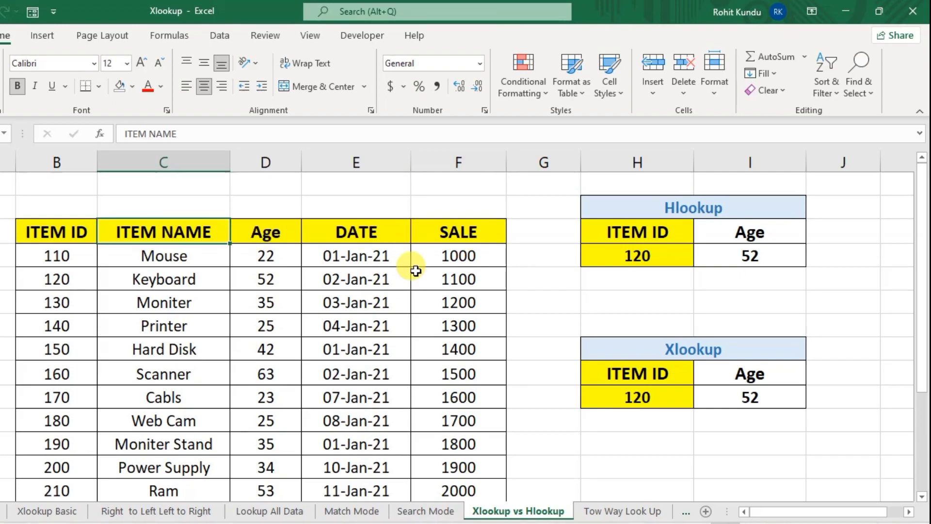
# Change the Hlookup block's heading in I3 to Sale and clear the formula in I4.
pyautogui.click(772, 229)
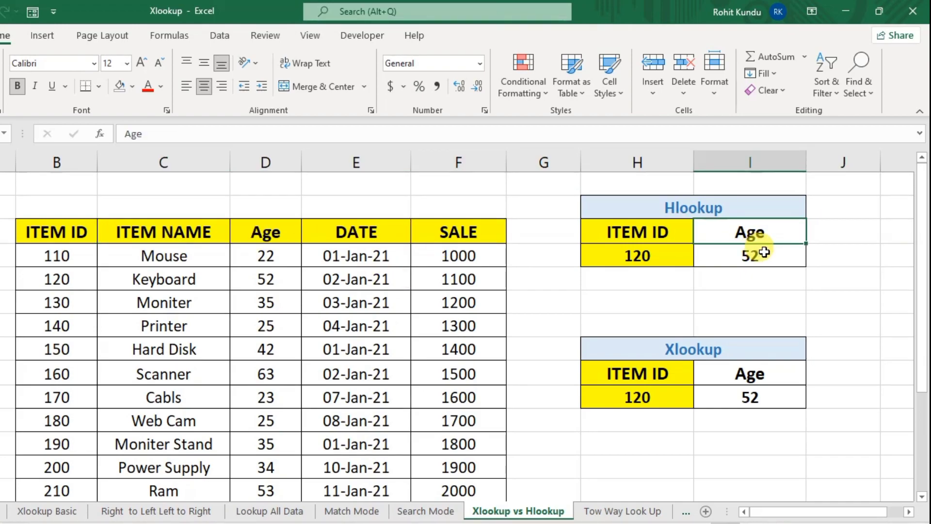
pyautogui.click(742, 254)
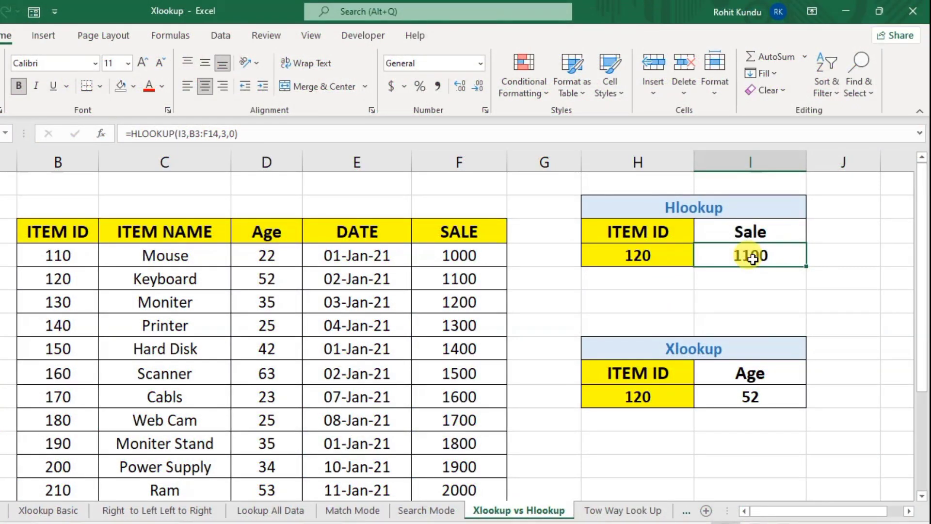
pyautogui.press('Delete')
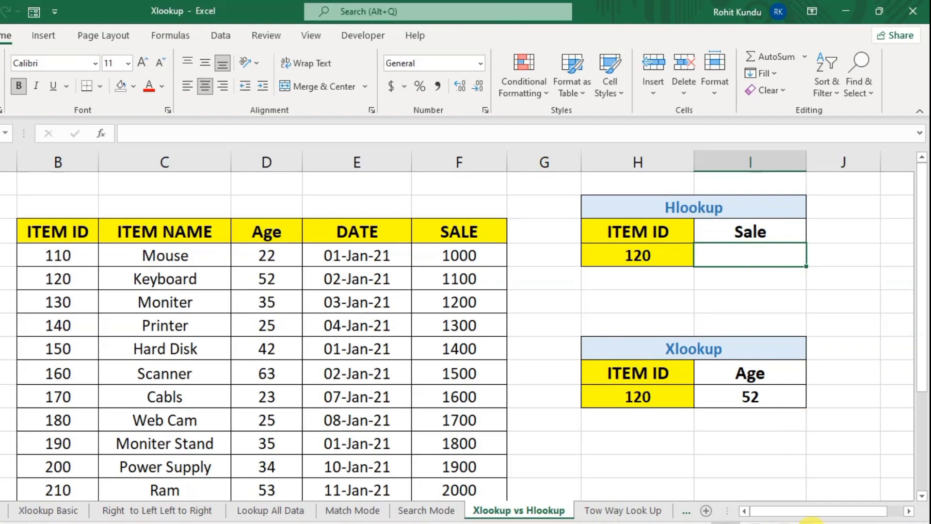
# Start a new HLOOKUP formula in I4 with the heading in I3 as the lookup value.
pyautogui.click(811, 523)
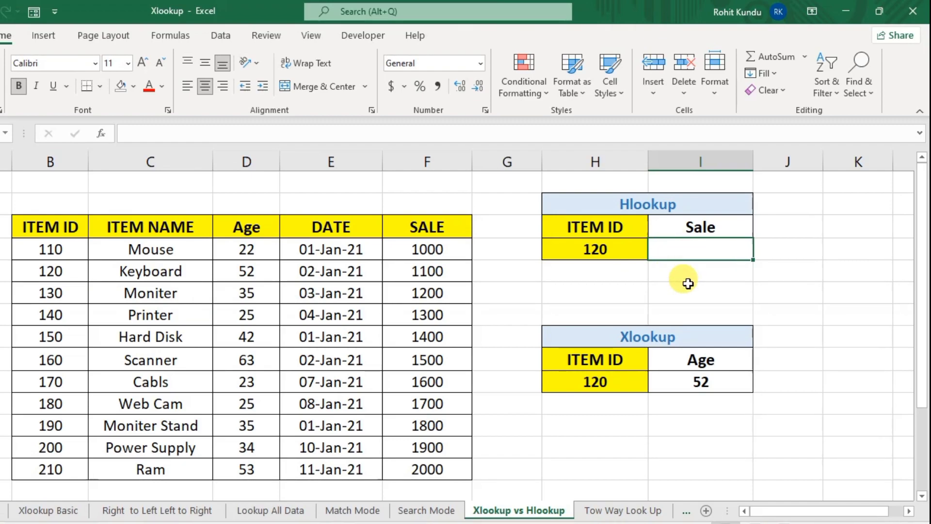
pyautogui.write('=h;')
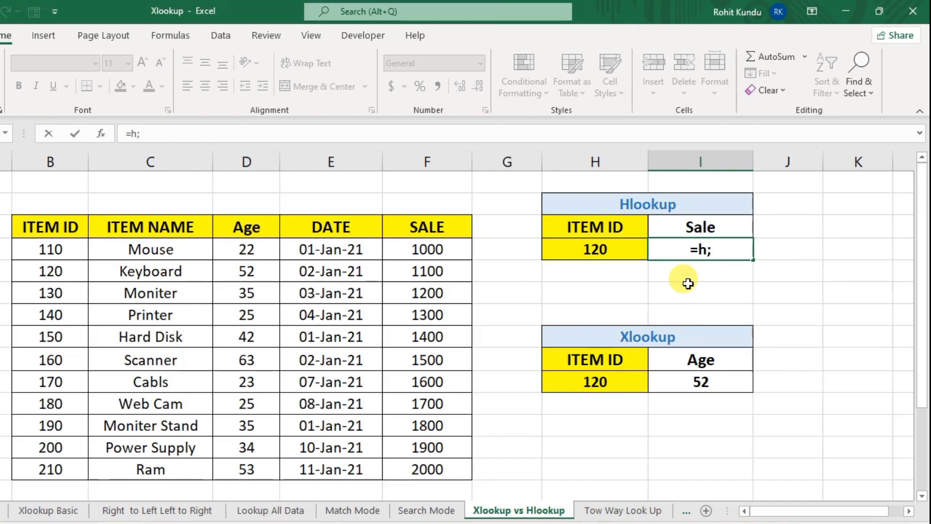
pyautogui.press('BackSpace')
pyautogui.write('lo')
pyautogui.press('Tab')
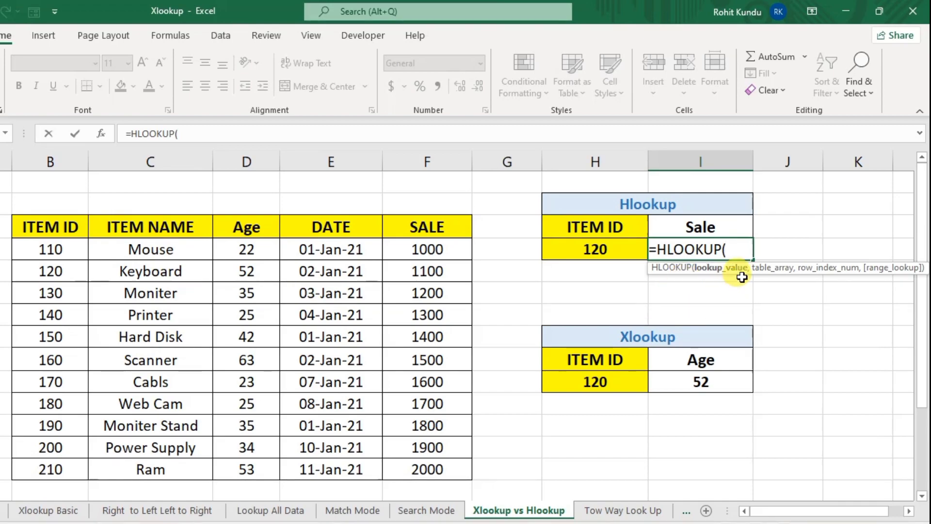
pyautogui.click(720, 226)
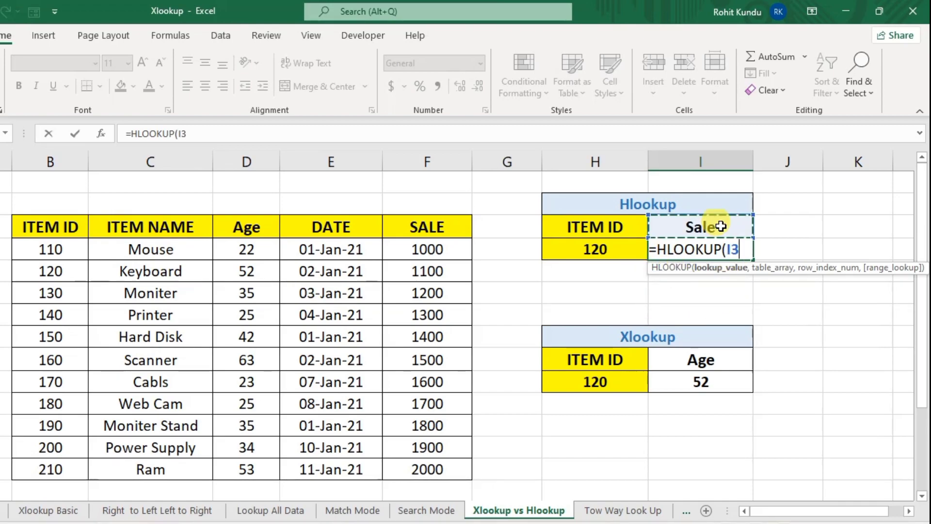
pyautogui.click(688, 228)
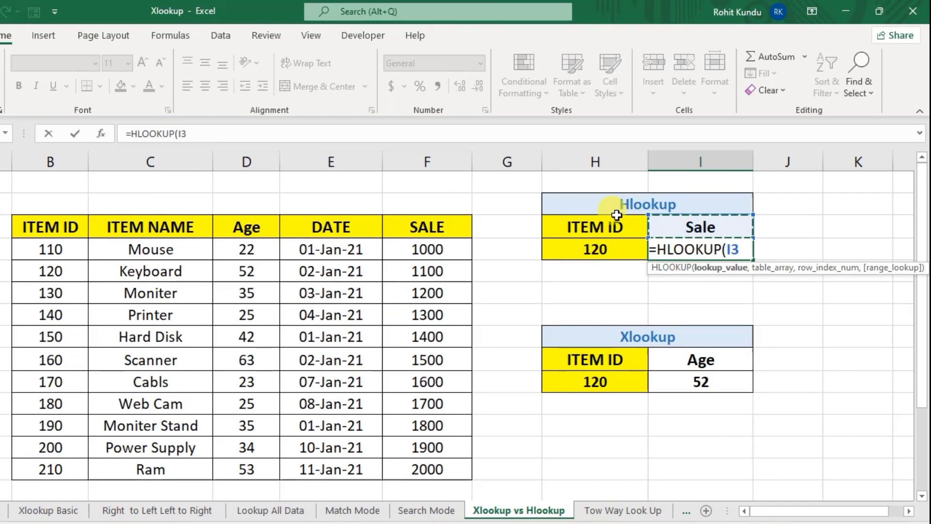
pyautogui.write(',')
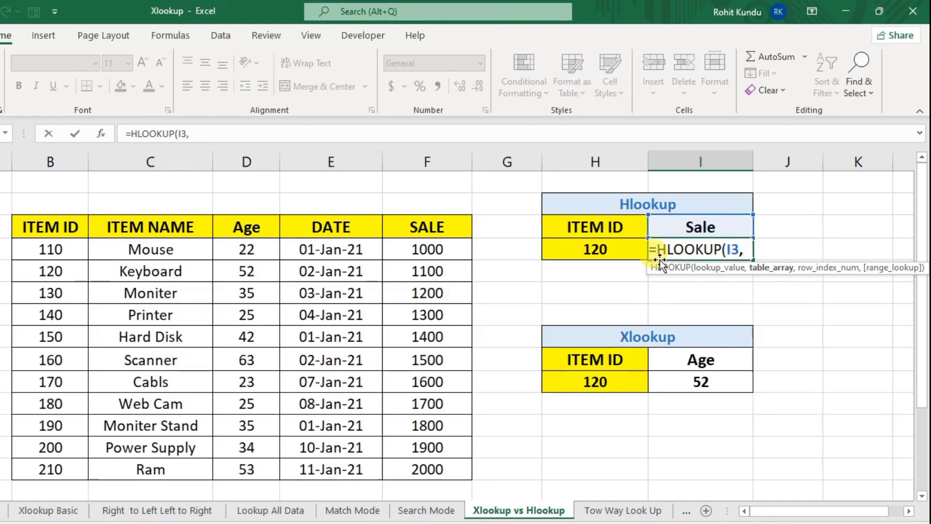
# Complete the I4 HLOOKUP with table array B3:F14, row index 3 and 0 for an exact match.
pyautogui.moveTo(57, 227); pyautogui.dragTo(429, 464)
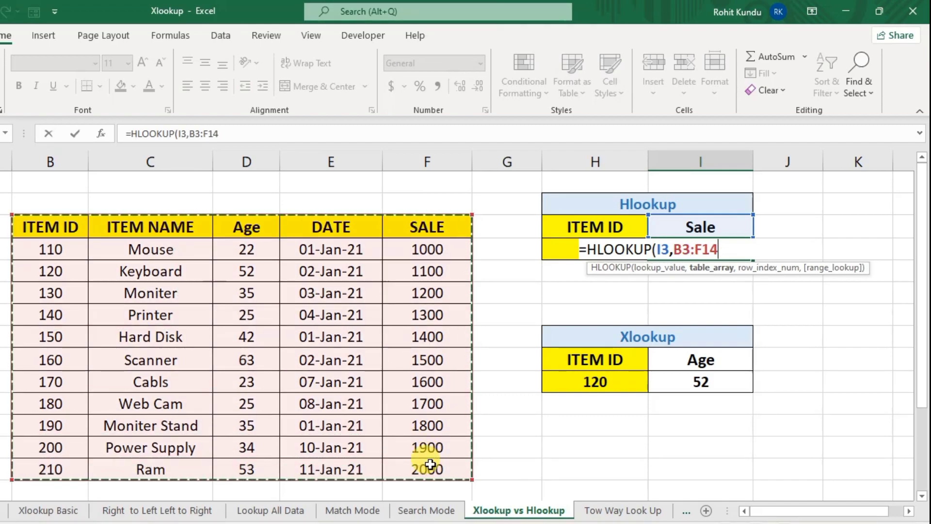
pyautogui.write(',3,0')
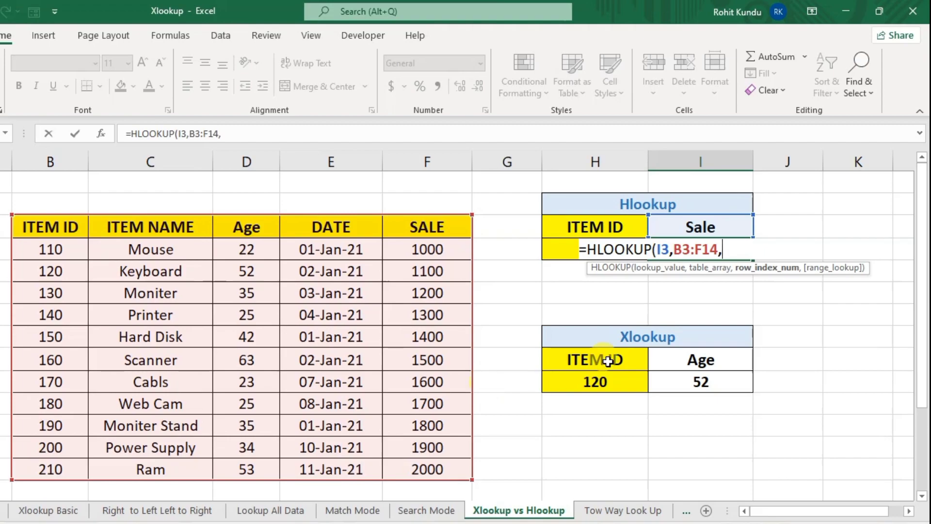
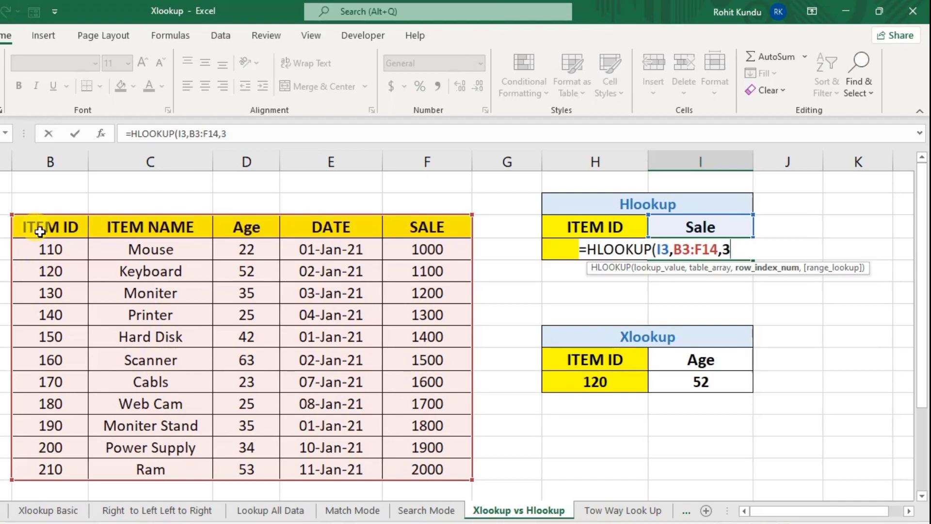
pyautogui.write(',')
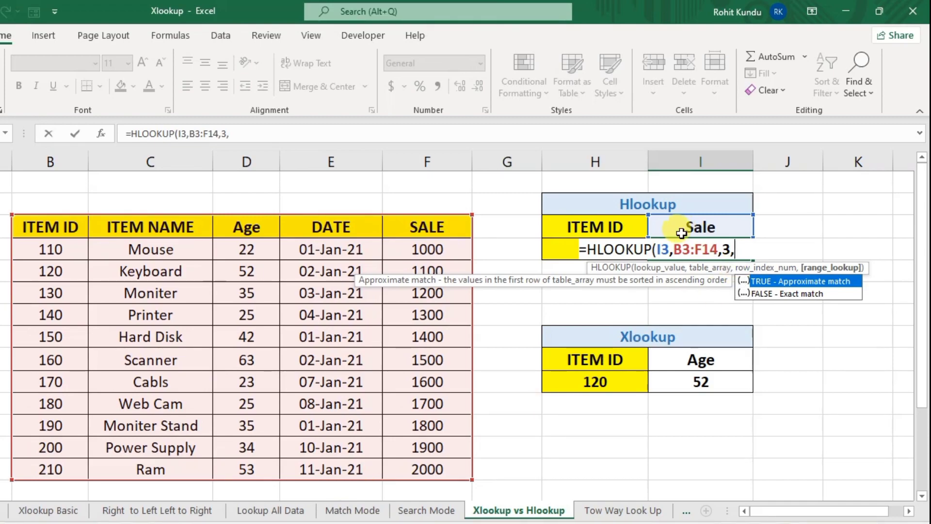
pyautogui.write('0')
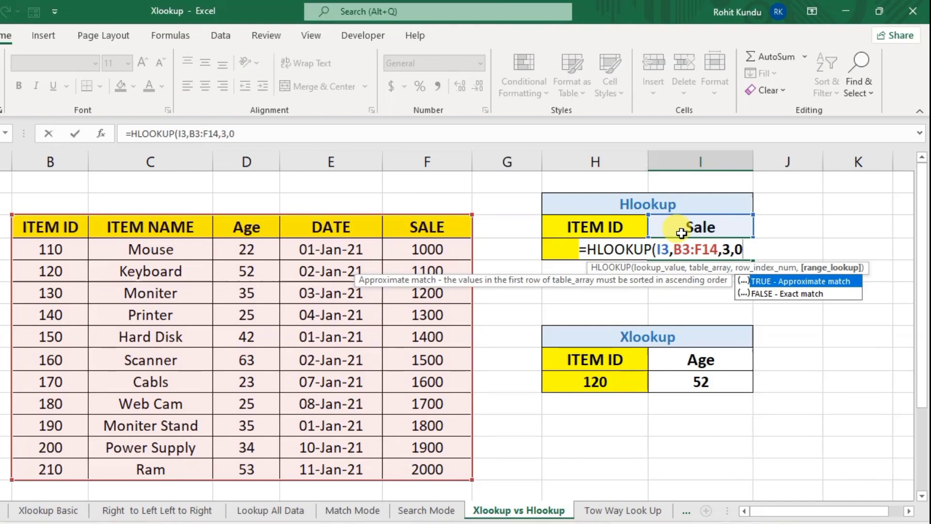
pyautogui.write(')')
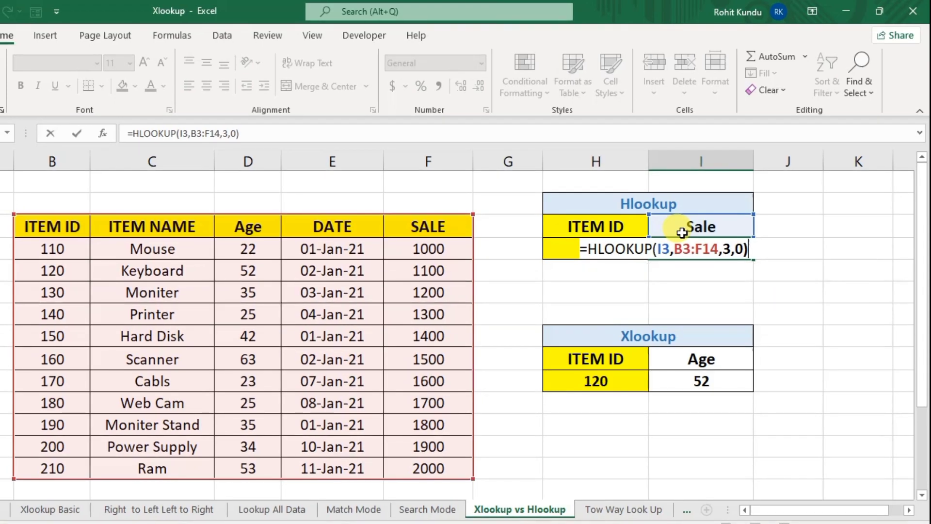
pyautogui.press('Return')
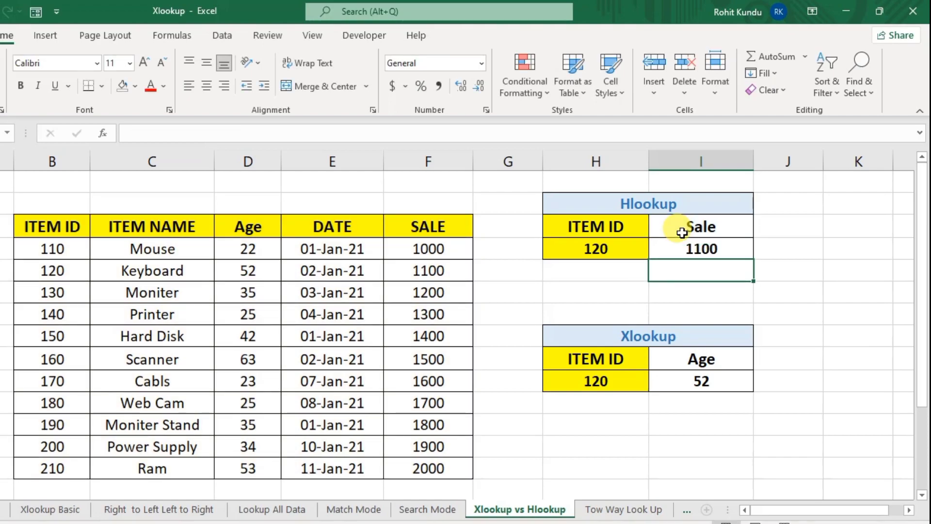
# Compare the Hlookup sale result for item 120 with the Keyboard row's SALE value.
pyautogui.click(601, 248)
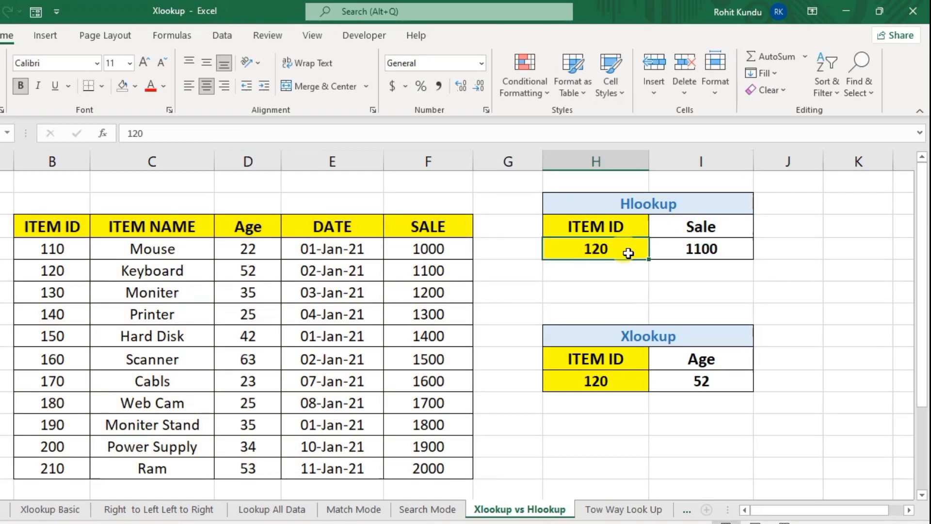
pyautogui.click(698, 225)
pyautogui.click(706, 260)
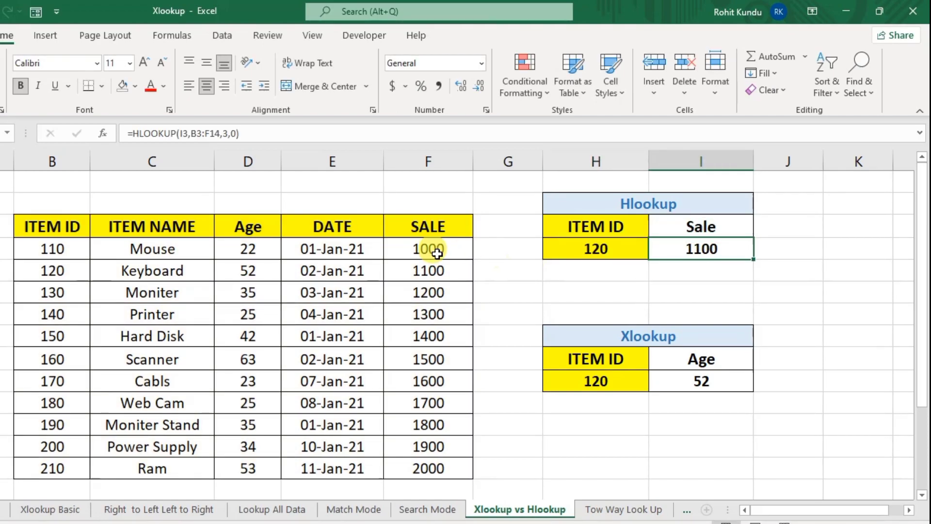
pyautogui.click(441, 275)
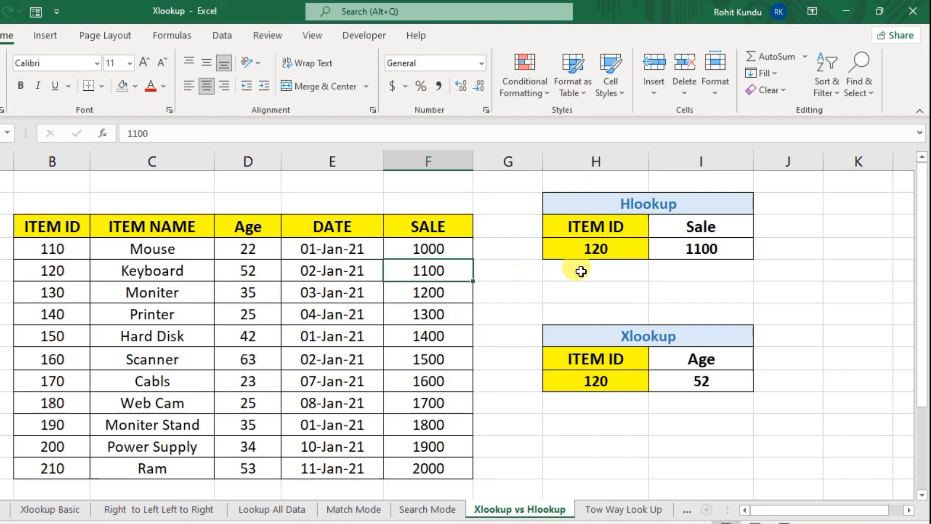
# Change the Hlookup block's heading in I3 to Age.
pyautogui.click(700, 231)
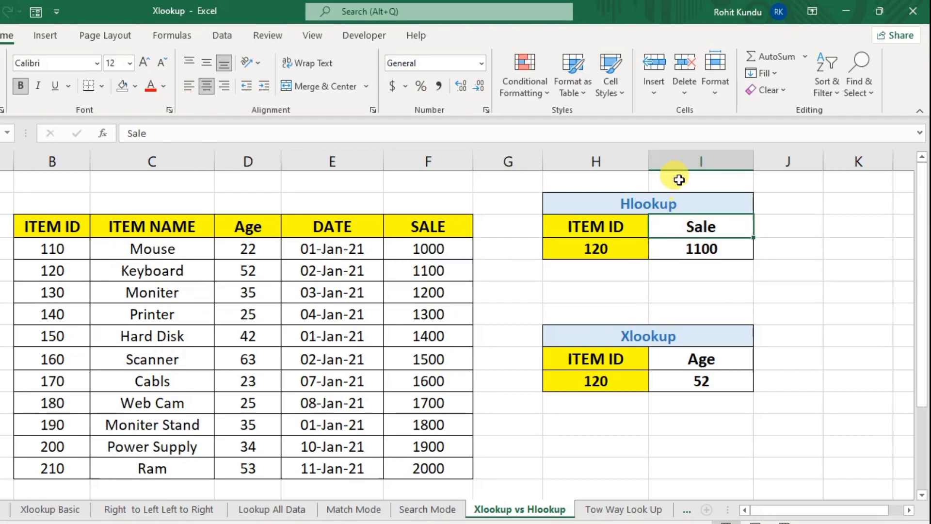
pyautogui.write('Age')
pyautogui.press('Return')
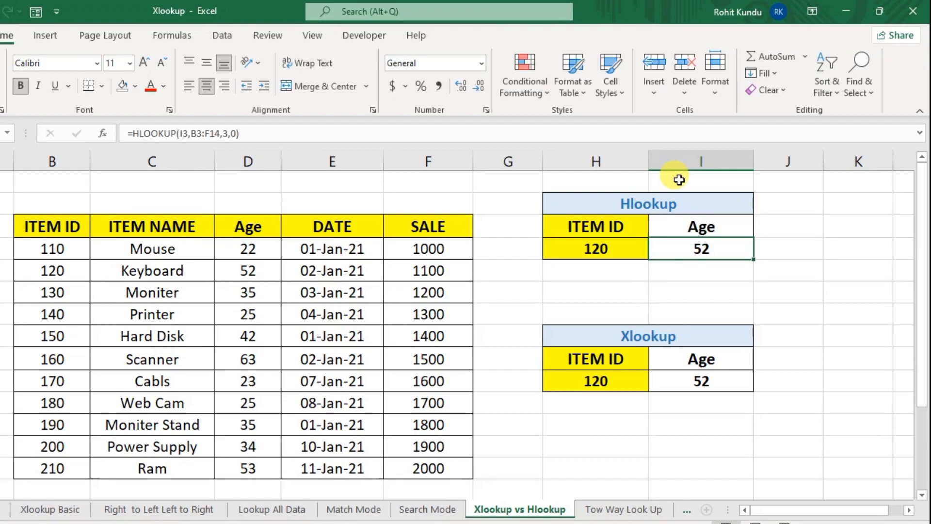
pyautogui.click(663, 226)
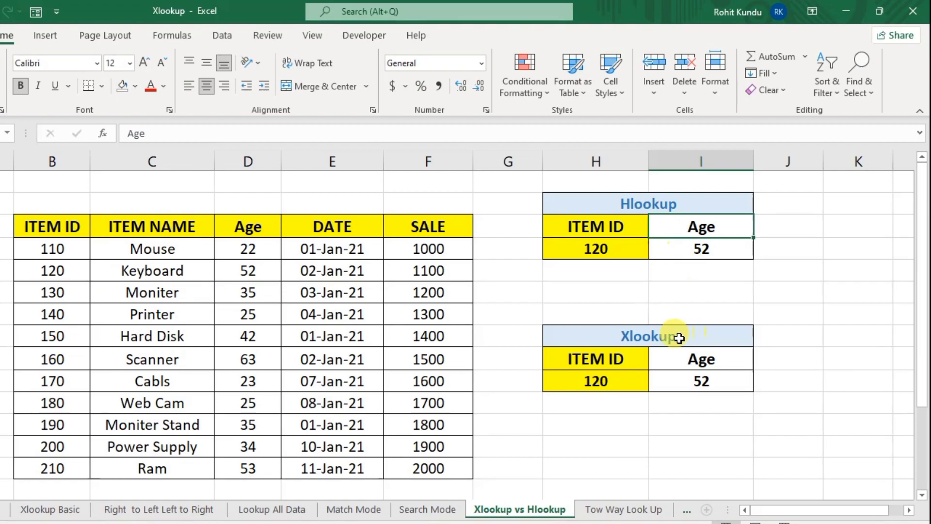
# Compare the Xlookup and Hlookup blocks and clear the existing XLOOKUP formula in I10.
pyautogui.click(662, 331)
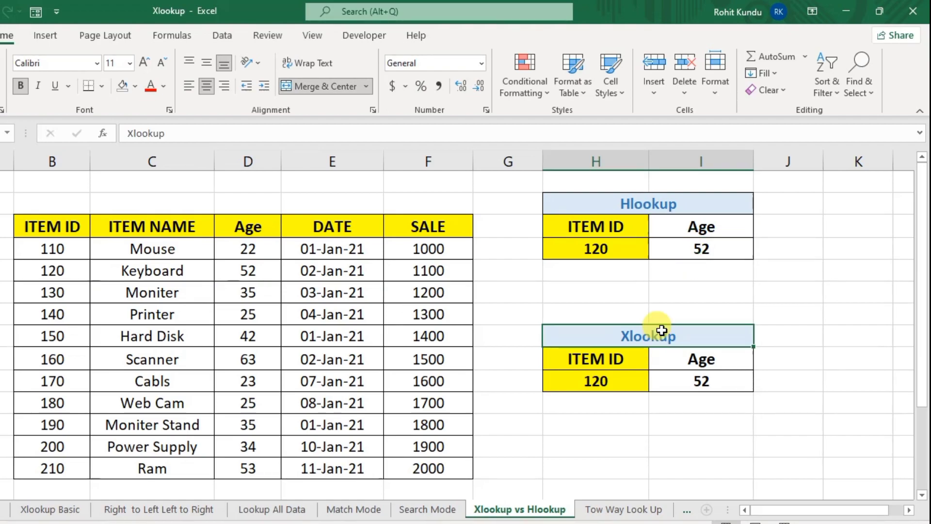
pyautogui.click(667, 201)
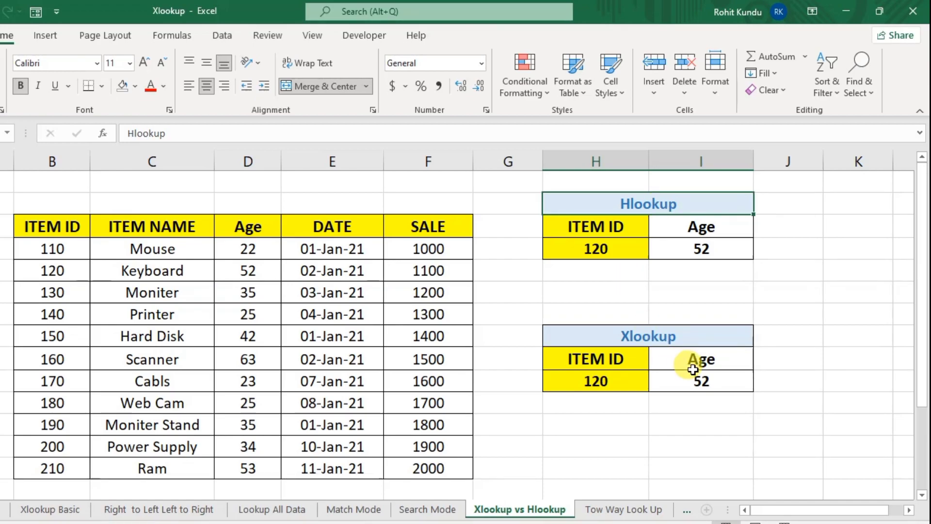
pyautogui.click(691, 361)
pyautogui.click(706, 381)
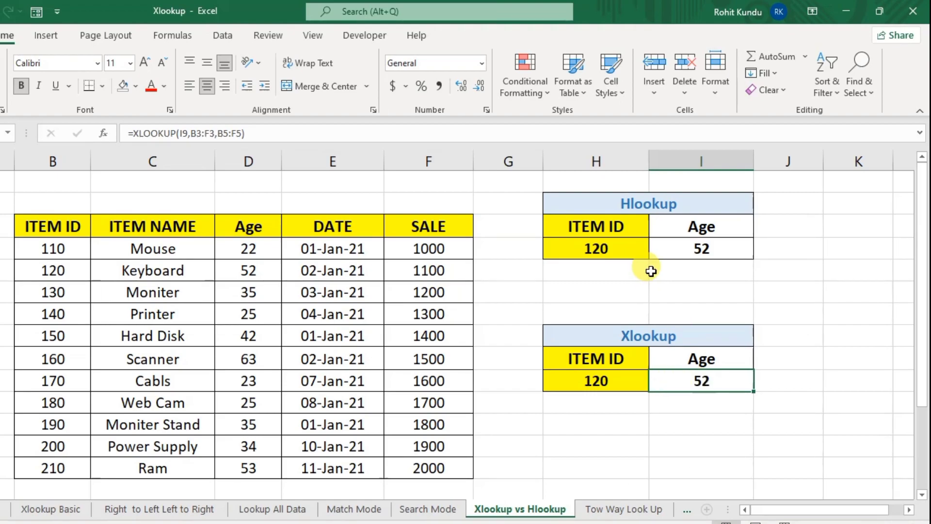
pyautogui.press('Delete')
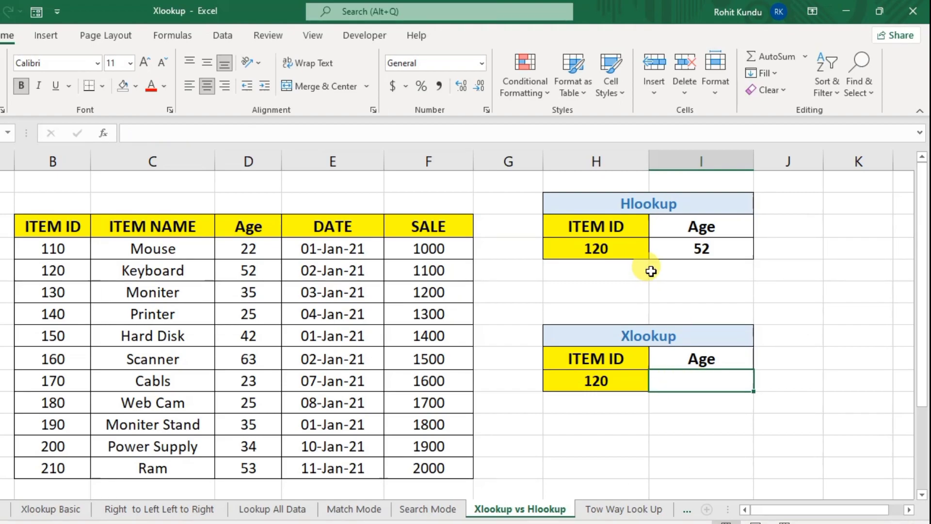
# Enter an XLOOKUP in I10 with I9 as lookup value, header row B3:F3 as lookup array and Keyboard row B5:F5 as return array.
pyautogui.write('=xlo')
pyautogui.press('Tab')
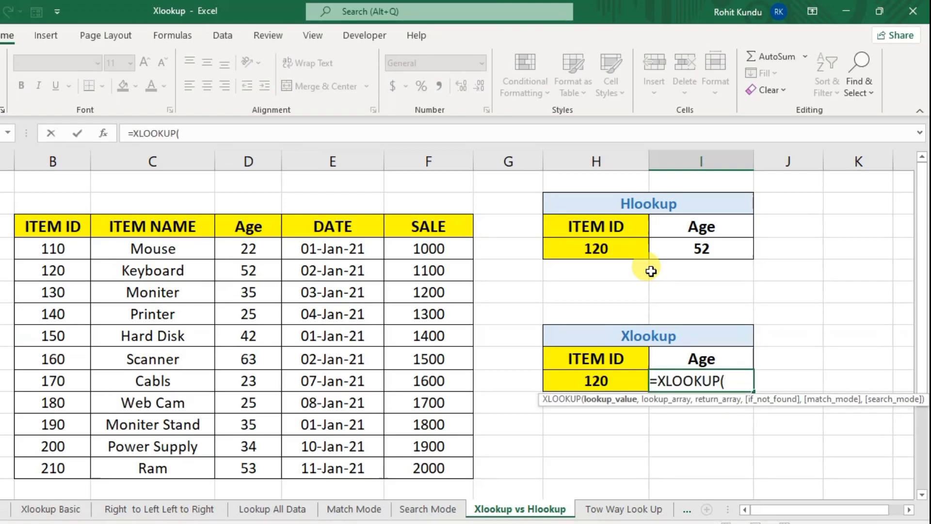
pyautogui.click(711, 355)
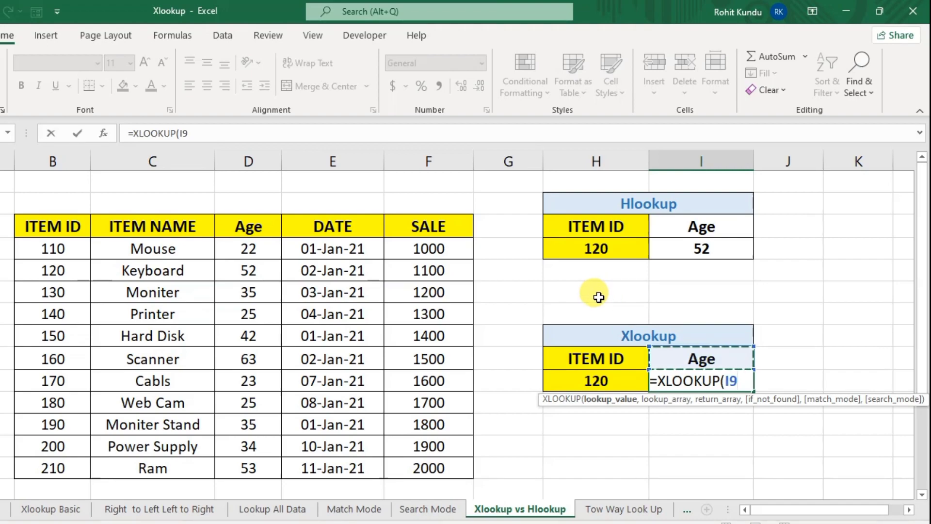
pyautogui.write(',')
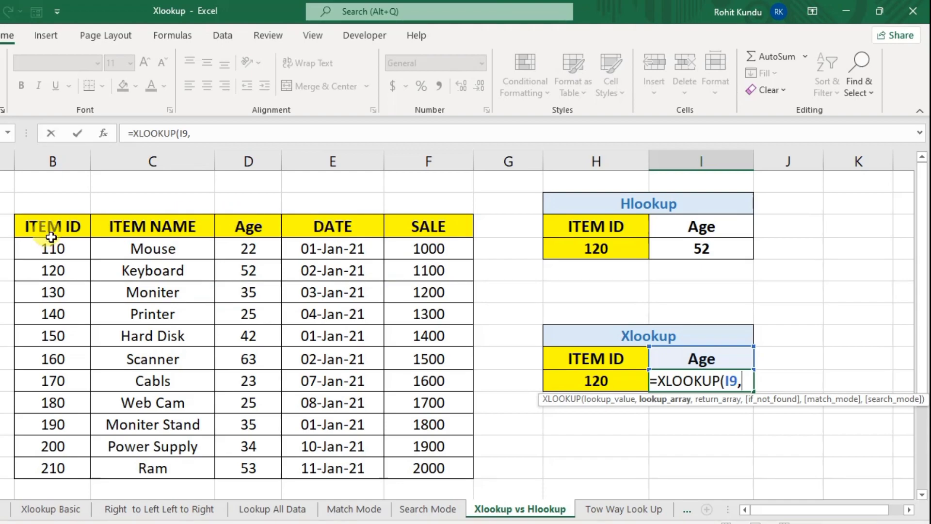
pyautogui.moveTo(49, 230); pyautogui.dragTo(432, 235)
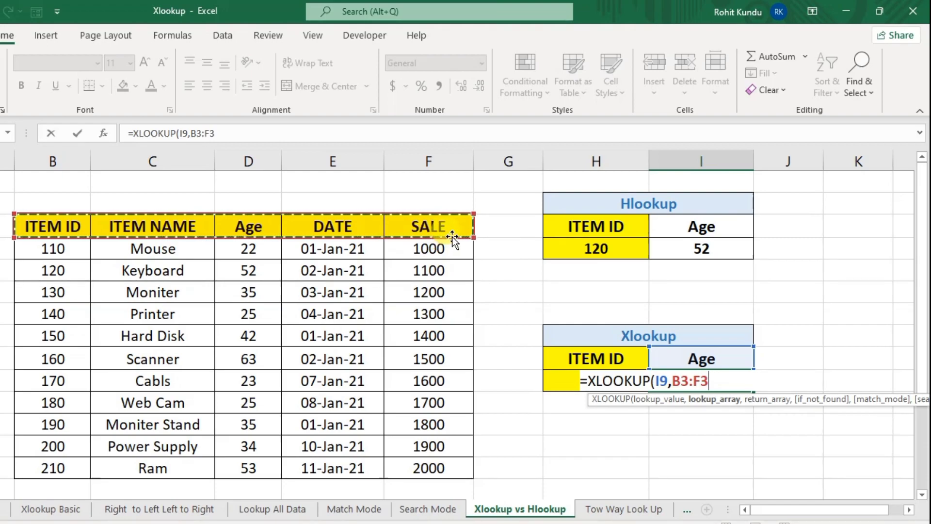
pyautogui.write(',')
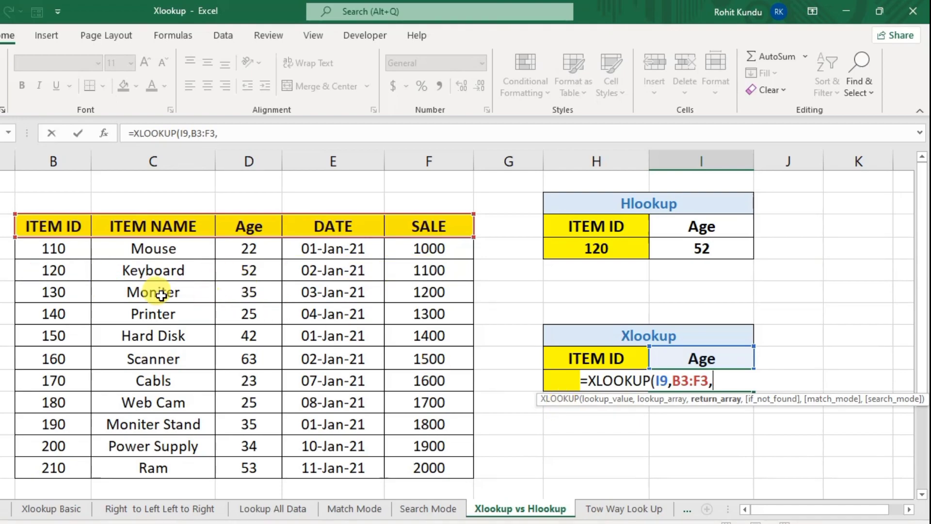
pyautogui.moveTo(42, 273); pyautogui.dragTo(433, 268)
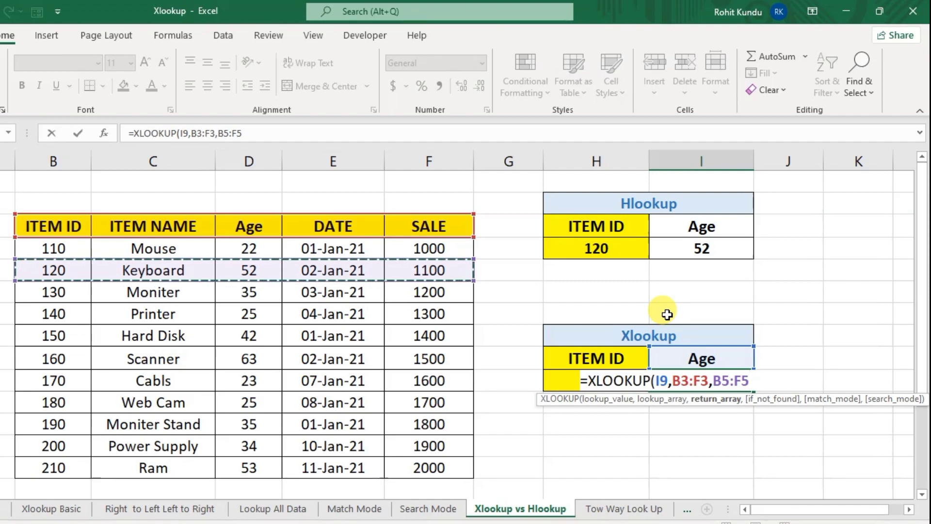
pyautogui.write(')')
pyautogui.press('Return')
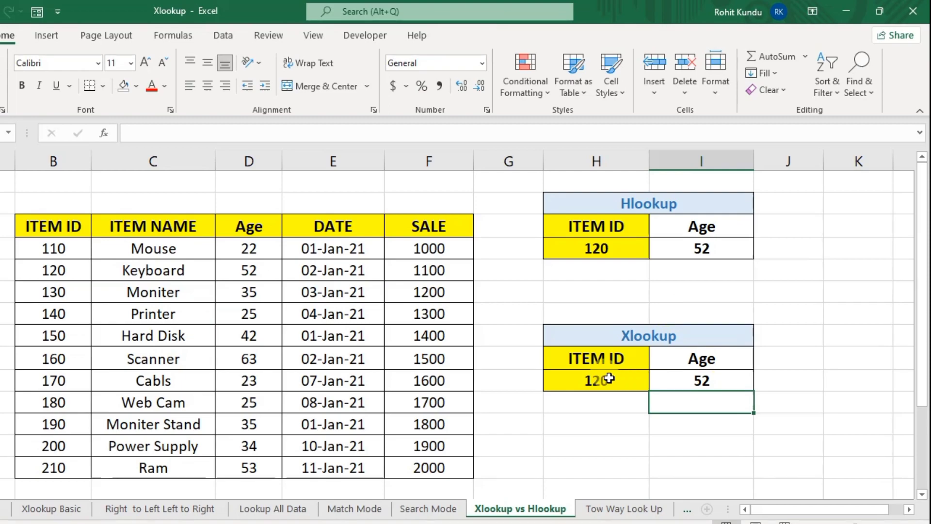
# Change the Xlookup block's heading in I9 to Sale.
pyautogui.click(725, 358)
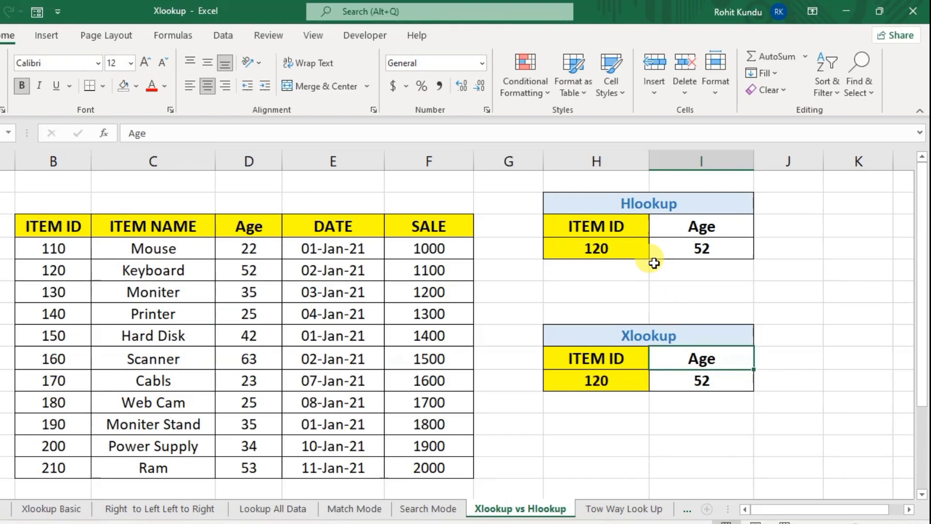
pyautogui.write('Sale')
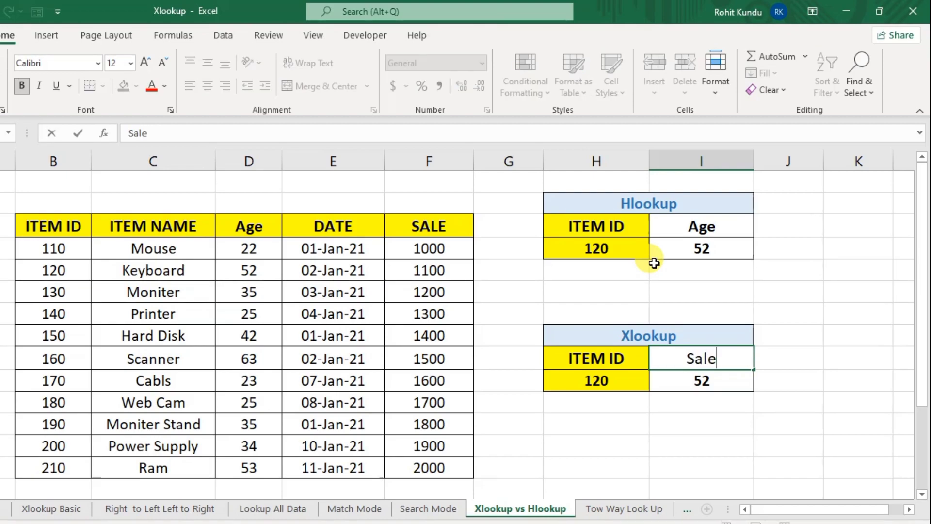
pyautogui.press('Return')
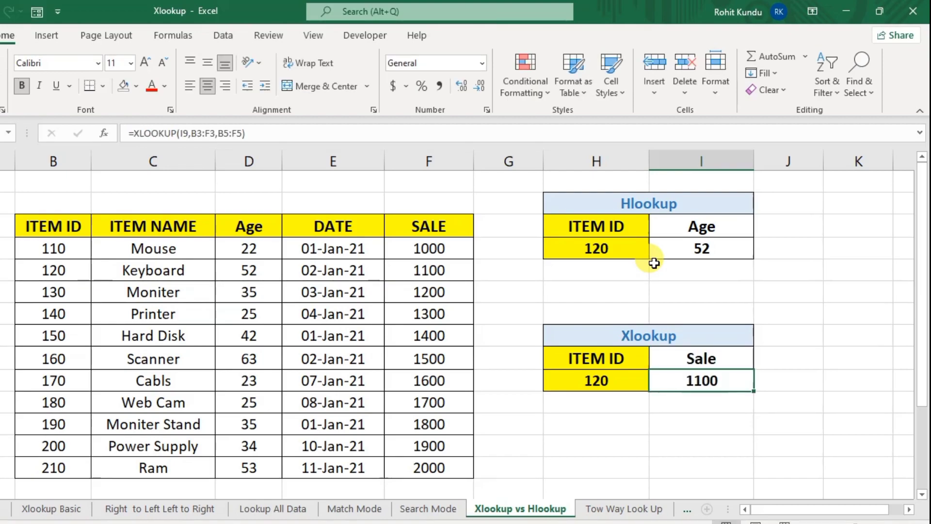
pyautogui.click(616, 383)
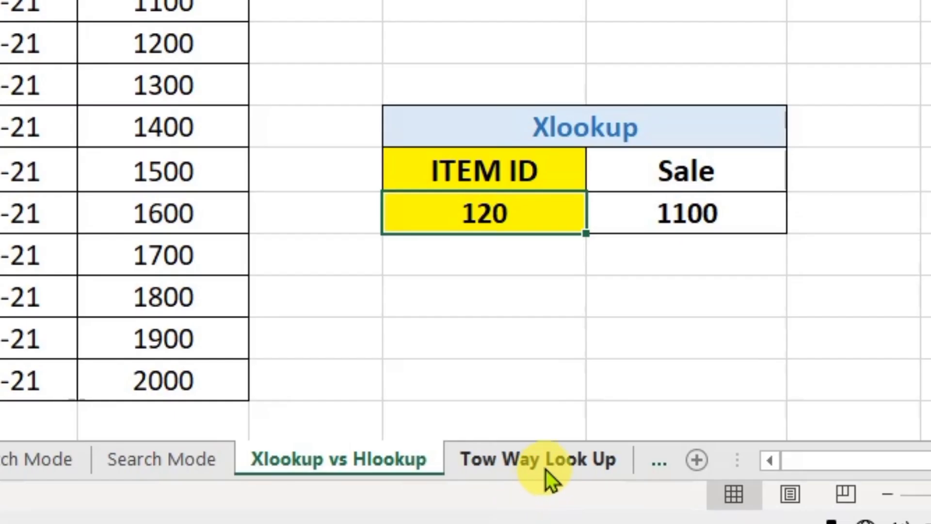
# Open the Tow Way Look Up sheet and inspect the lookup block's ID, month heading and nested XLOOKUP formula in J4.
pyautogui.click(545, 470)
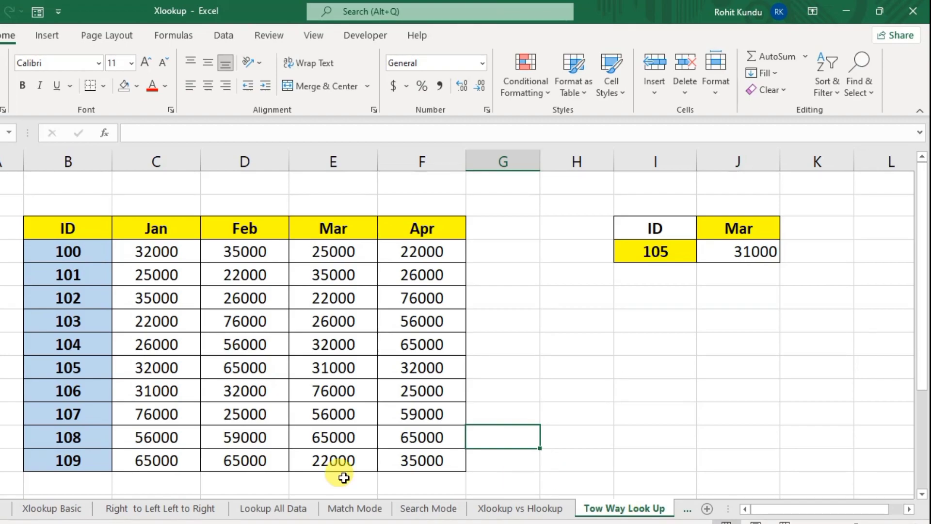
pyautogui.click(1, 508)
pyautogui.click(1, 509)
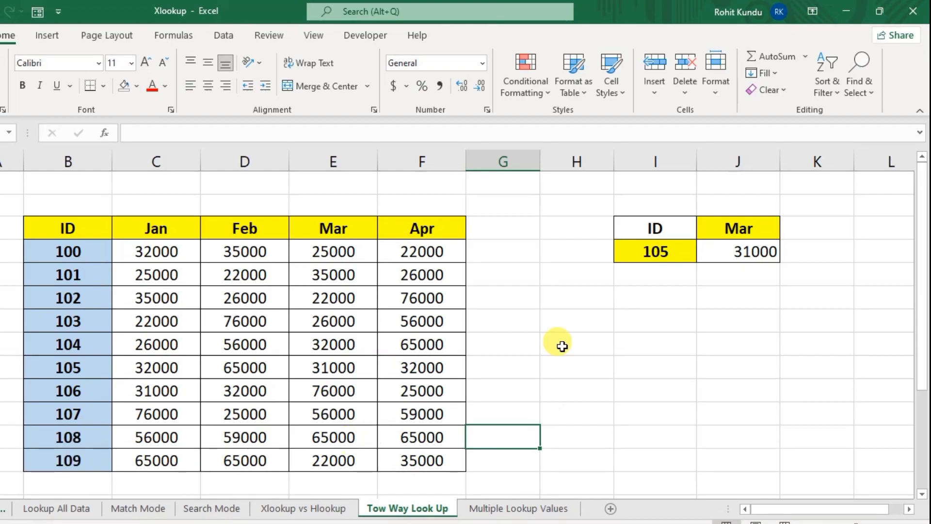
pyautogui.click(653, 232)
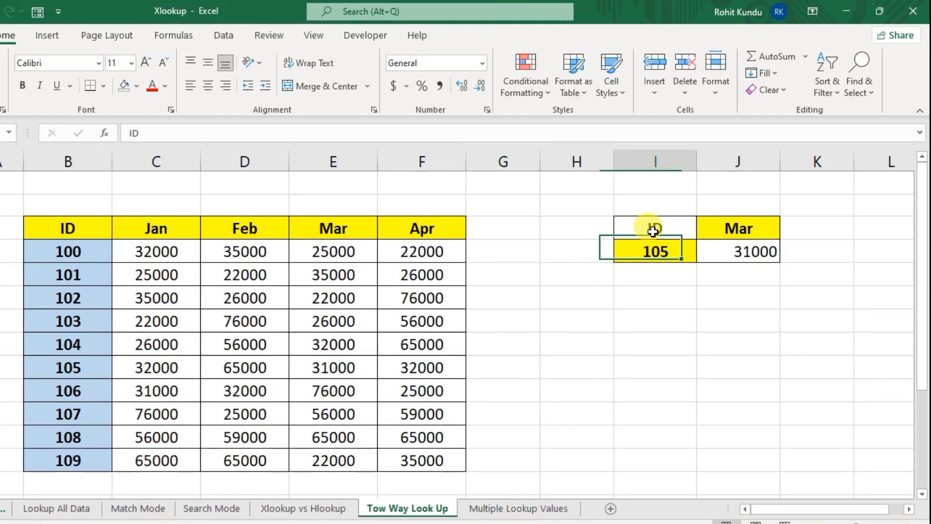
pyautogui.click(658, 245)
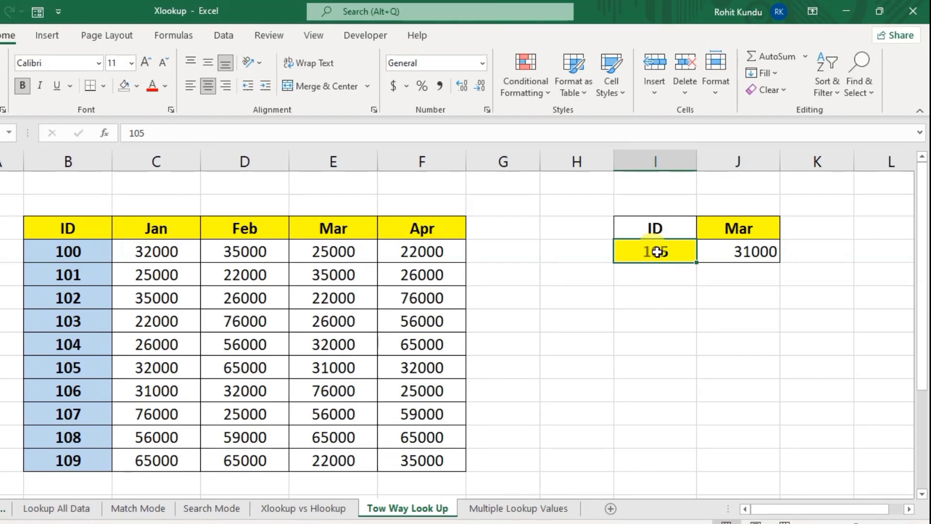
pyautogui.click(732, 250)
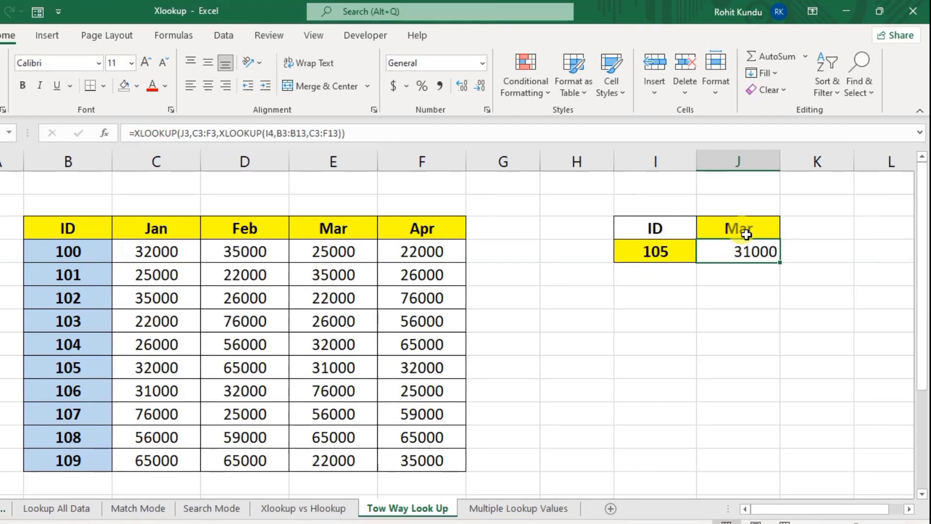
pyautogui.click(746, 234)
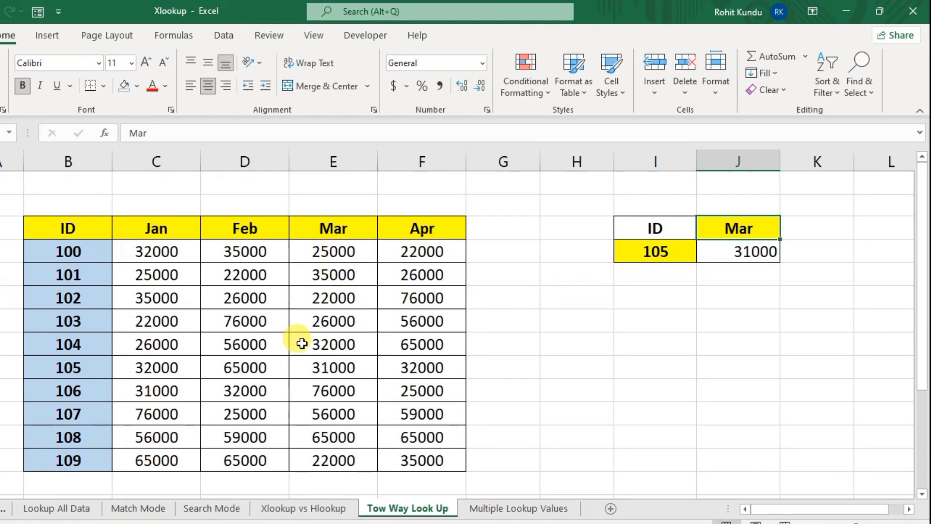
# Compare the lookup block's result for ID 105 and Mar with the matching row and column in the monthly table.
pyautogui.click(167, 346)
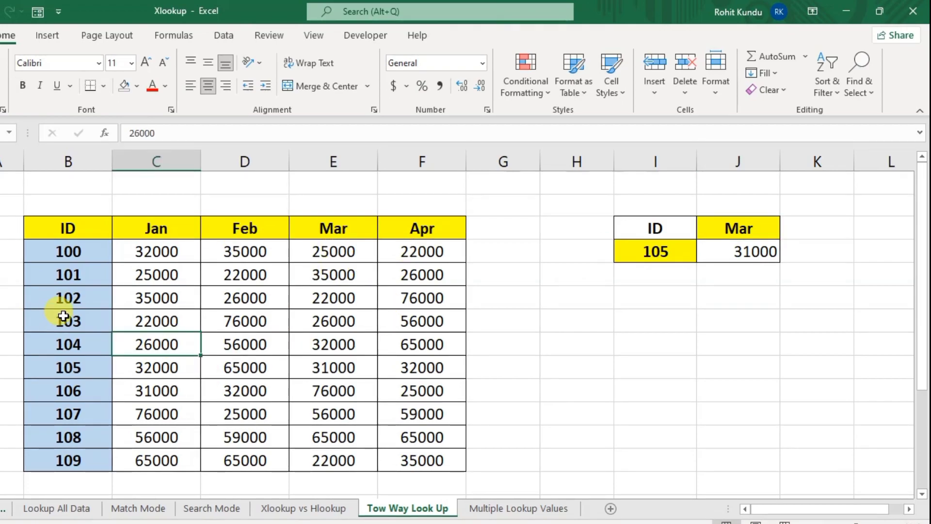
pyautogui.click(74, 336)
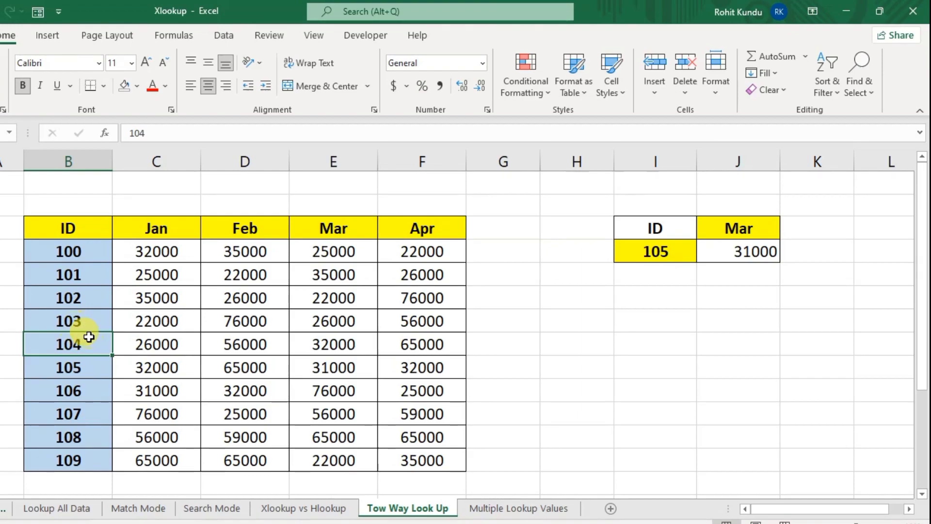
pyautogui.click(675, 250)
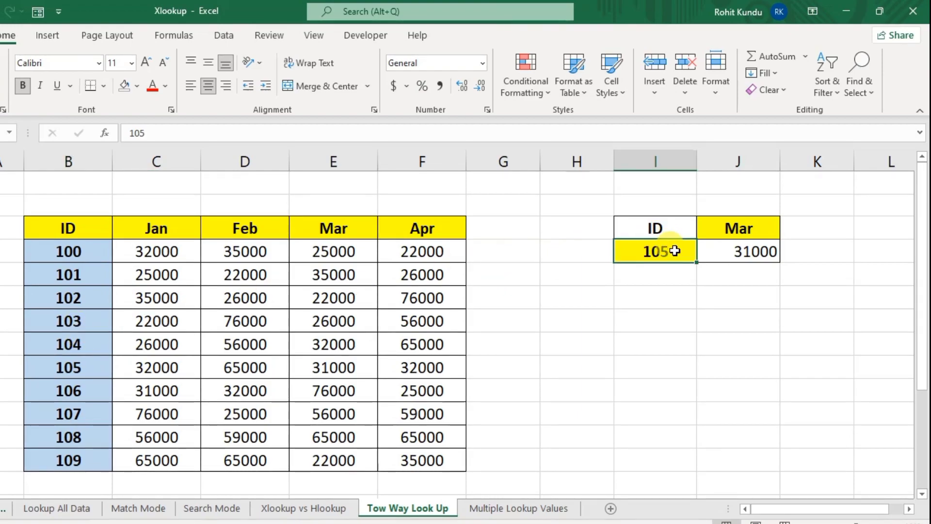
pyautogui.click(73, 367)
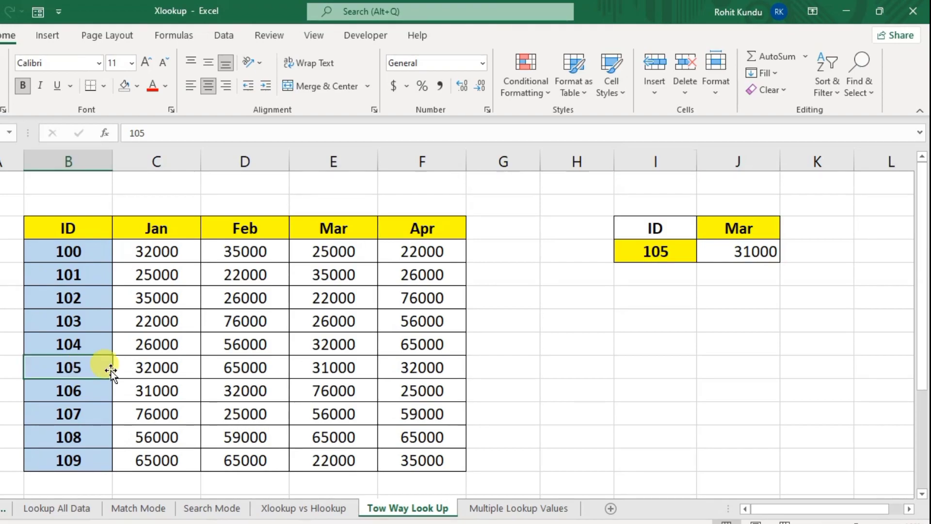
pyautogui.click(742, 229)
pyautogui.click(733, 251)
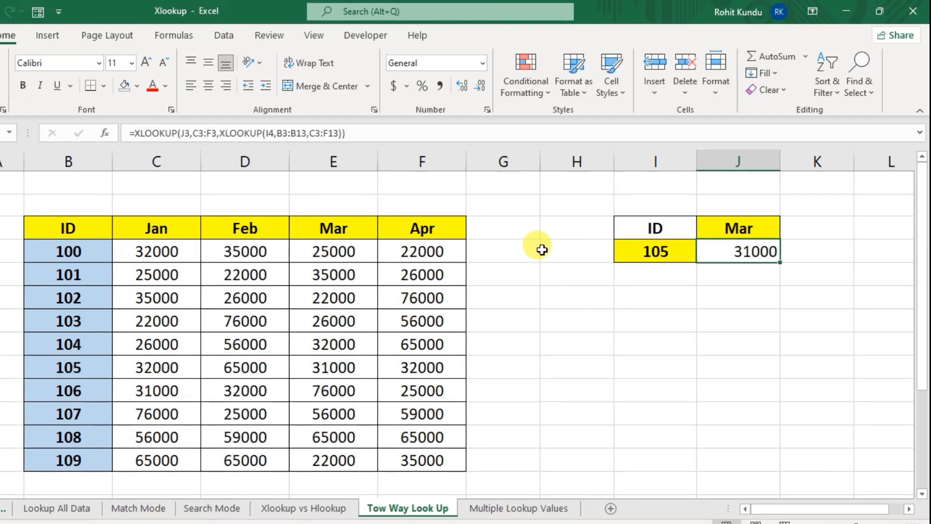
pyautogui.click(340, 369)
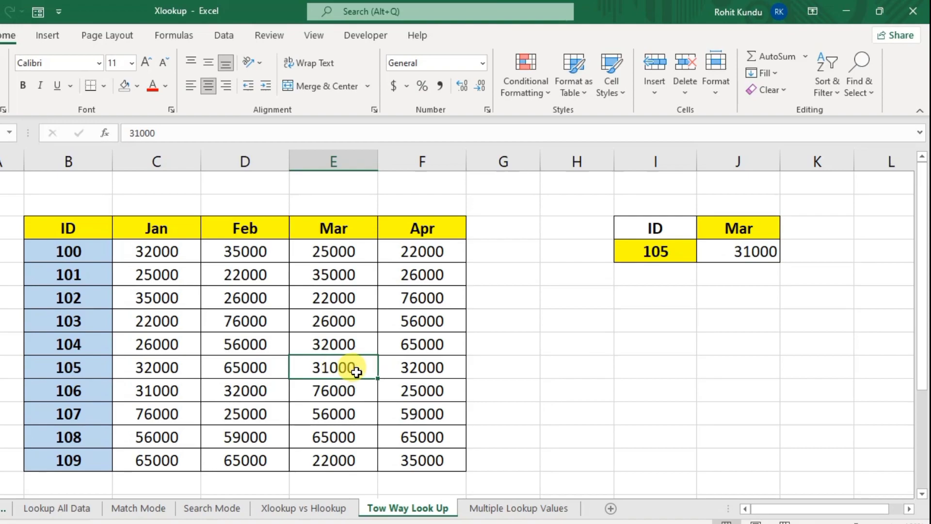
pyautogui.click(655, 251)
pyautogui.click(740, 229)
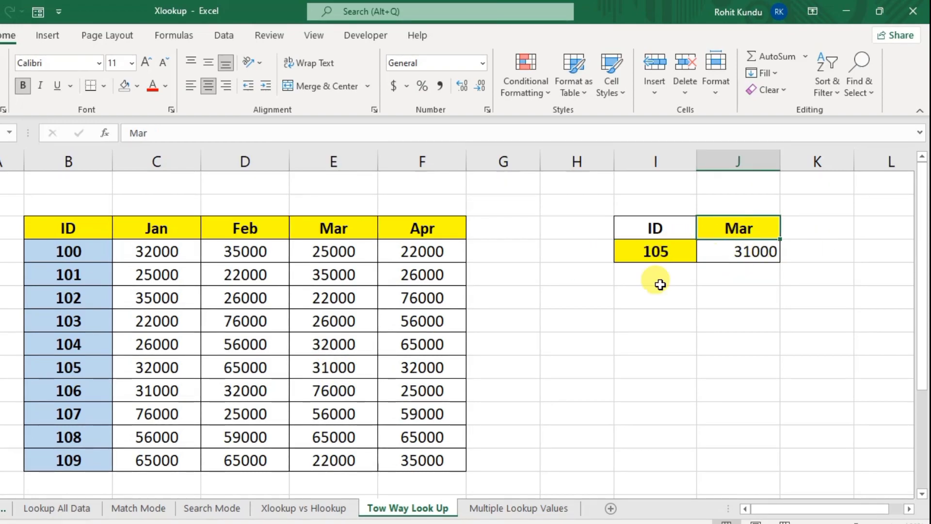
# Set the lookup ID in I4 to 100 and compare the Mar result with the table's ID 100 row.
pyautogui.click(669, 257)
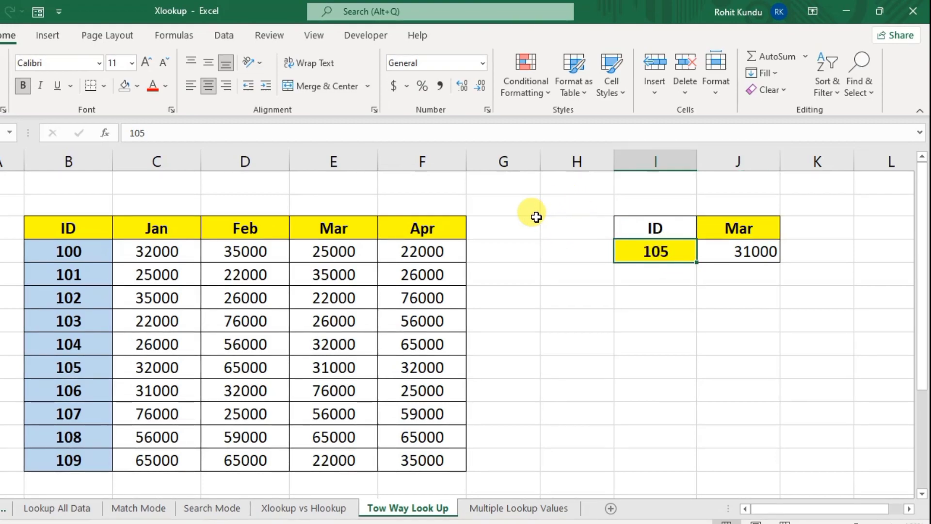
pyautogui.write('100')
pyautogui.press('Return')
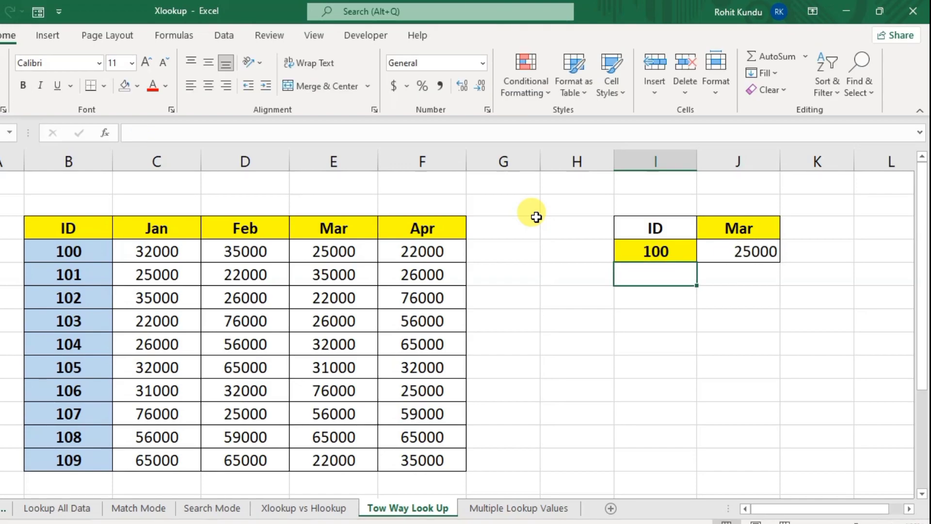
pyautogui.click(642, 251)
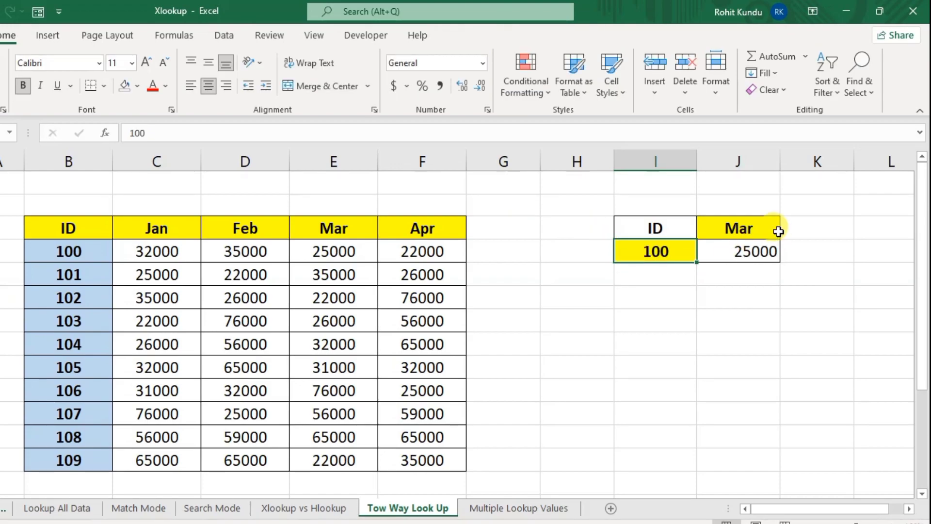
pyautogui.click(759, 226)
pyautogui.click(757, 252)
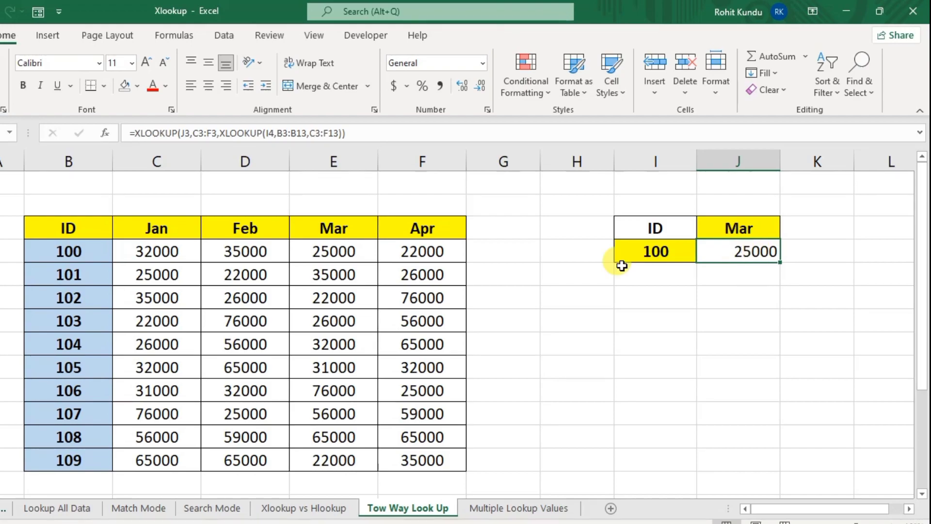
pyautogui.click(334, 251)
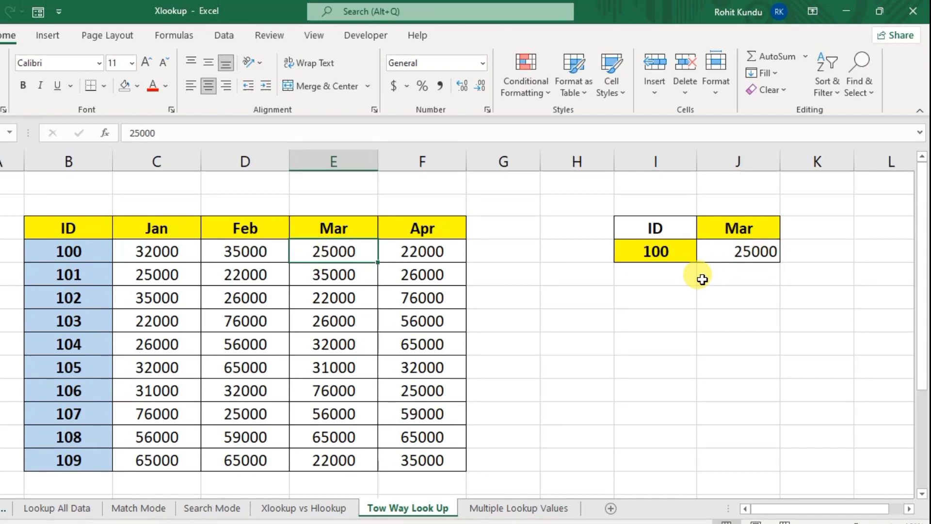
# Clear the lookup result in J4 and start a new XLOOKUP formula there with I4 as the lookup value.
pyautogui.click(751, 254)
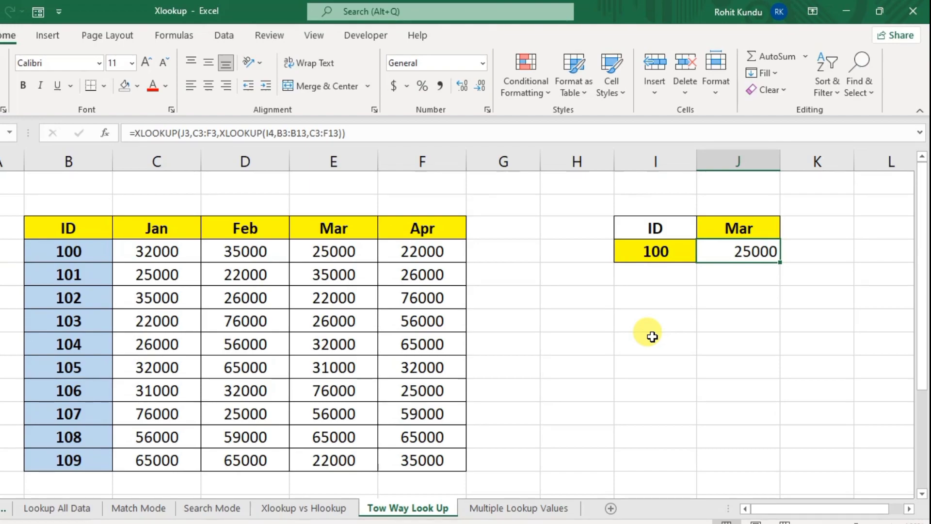
pyautogui.press('Delete')
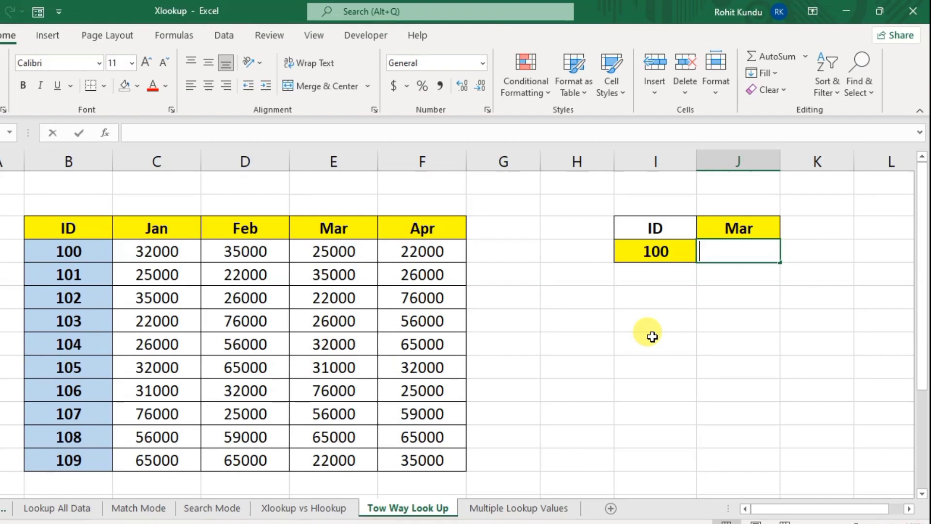
pyautogui.write('=xlo')
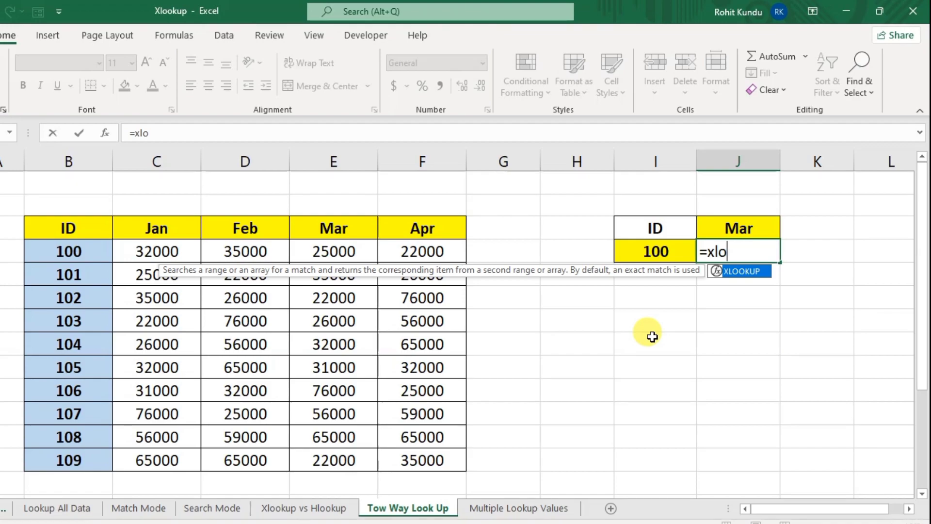
pyautogui.press('Tab')
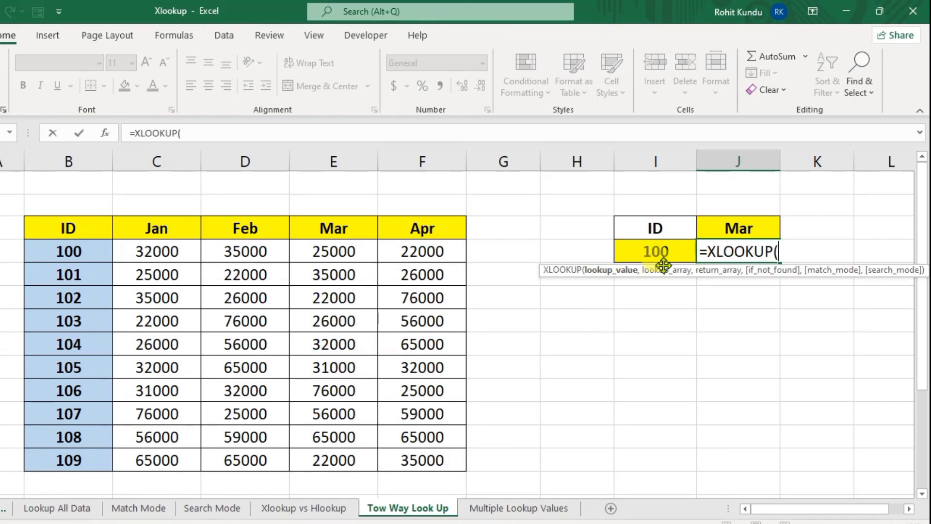
pyautogui.click(663, 251)
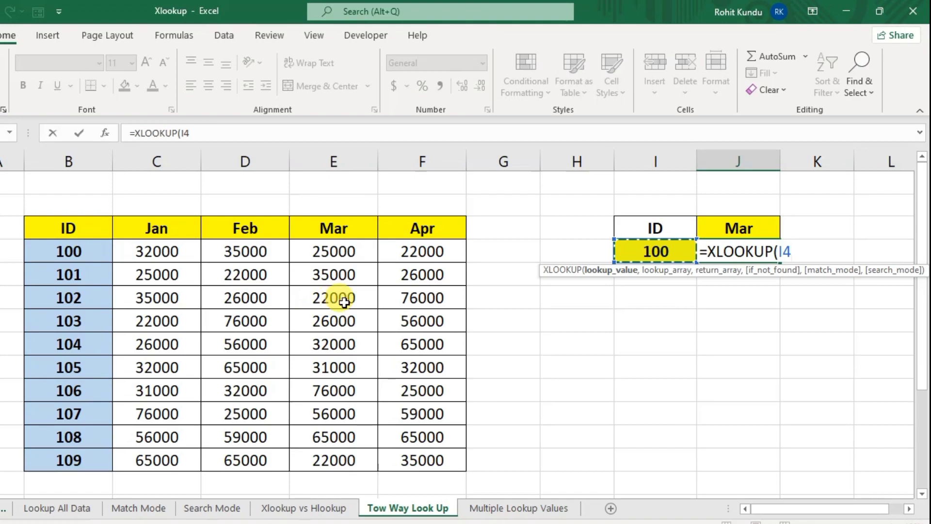
pyautogui.write(',')
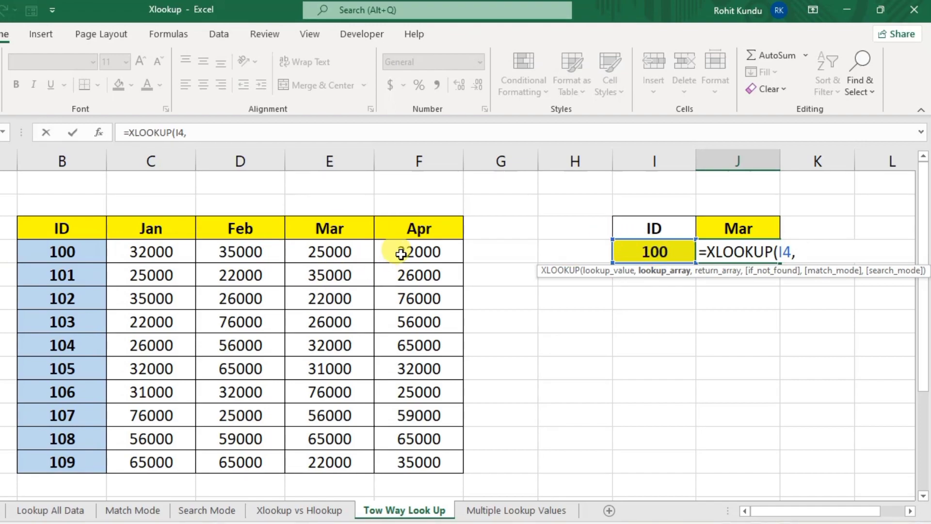
# Complete the XLOOKUP in J4 with lookup array B4:B13 and return array C4:F13, and view the spilled row.
pyautogui.click(68, 251)
pyautogui.moveTo(70, 291); pyautogui.dragTo(79, 461)
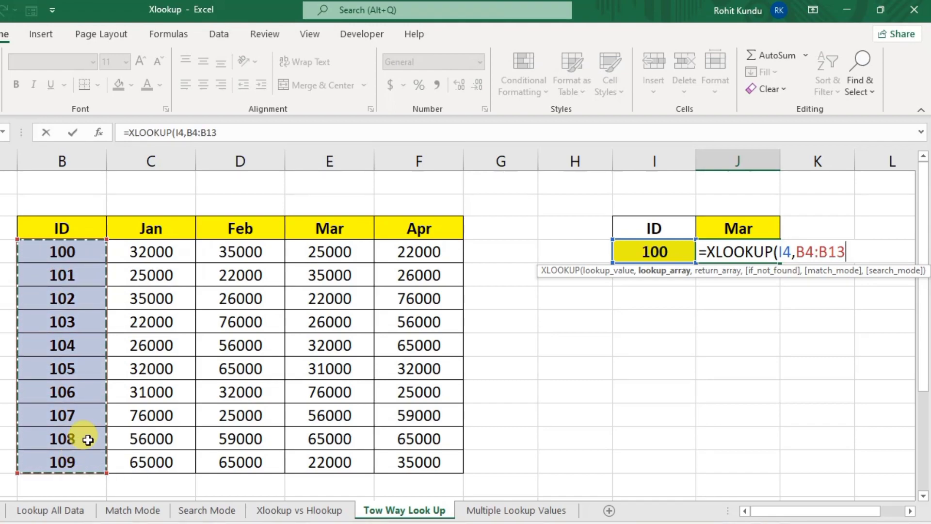
pyautogui.write(',')
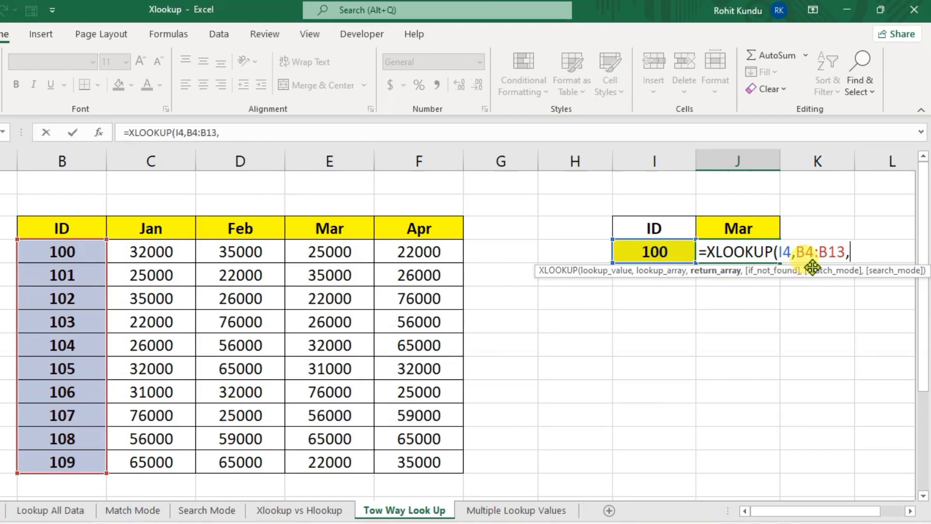
pyautogui.click(154, 250)
pyautogui.moveTo(229, 279); pyautogui.dragTo(431, 469)
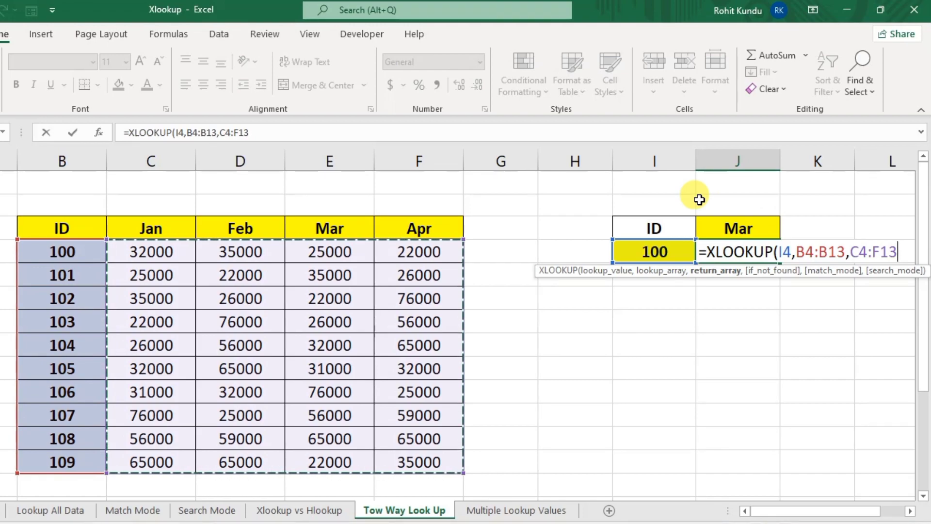
pyautogui.write(')')
pyautogui.press('Return')
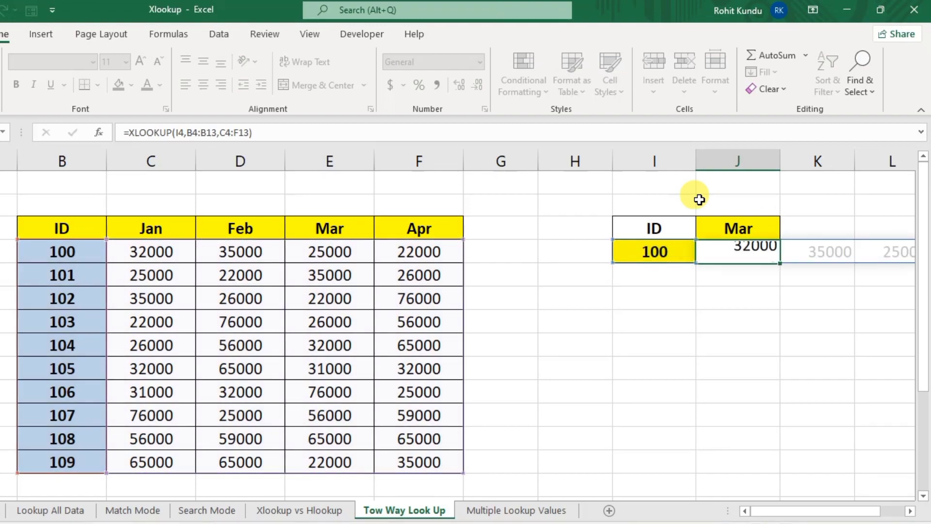
pyautogui.moveTo(831, 509)
pyautogui.mouseDown()
pyautogui.moveTo(879, 511)
pyautogui.moveTo(818, 514)
pyautogui.mouseUp()
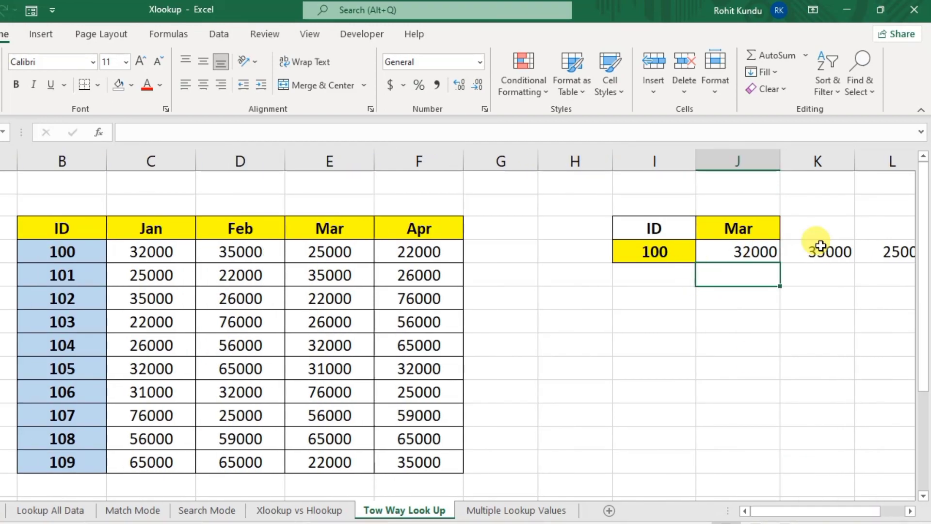
# Cut the whole XLOOKUP expression out of J4's formula for reuse, leaving only the equals sign.
pyautogui.click(755, 251)
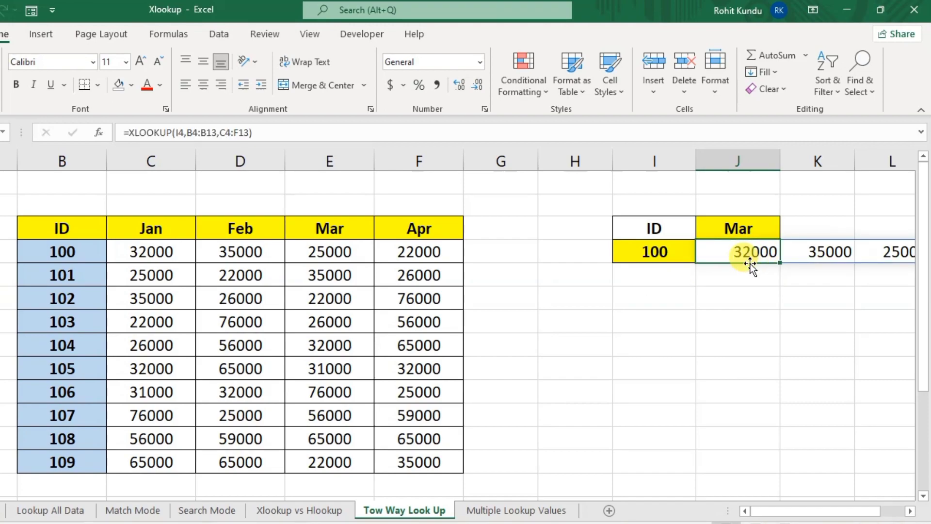
pyautogui.doubleClick(741, 250)
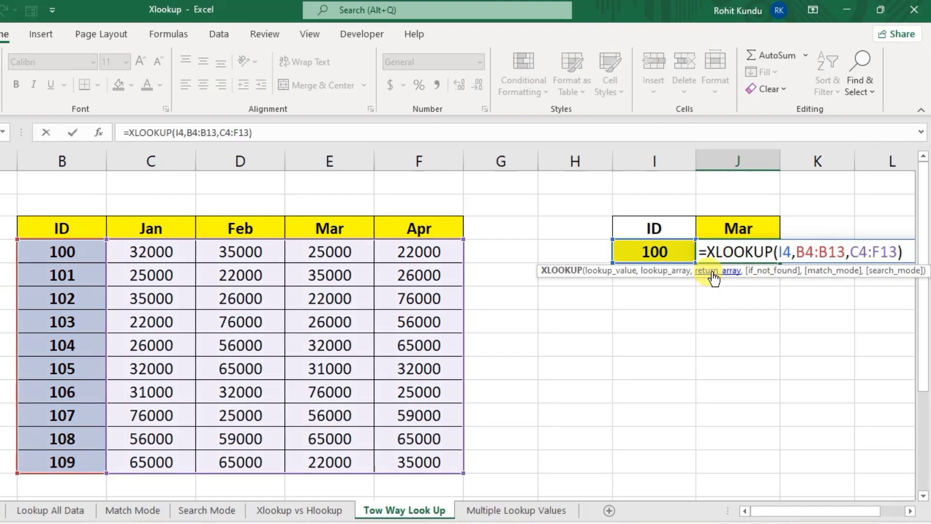
pyautogui.moveTo(707, 251); pyautogui.dragTo(904, 253)
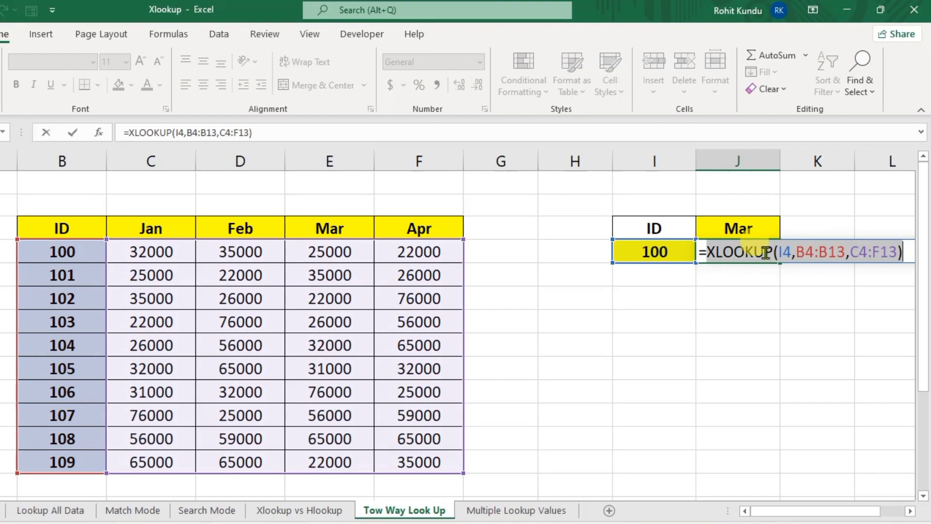
pyautogui.press('BackSpace')
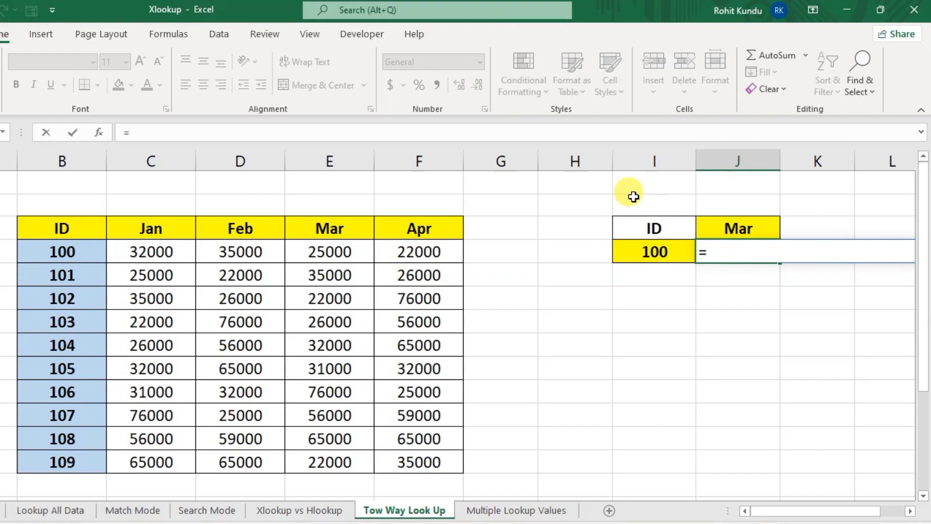
# Begin an outer XLOOKUP in J4 with J3 as the lookup value and the month headings C3:F3 as lookup array.
pyautogui.write('xlo')
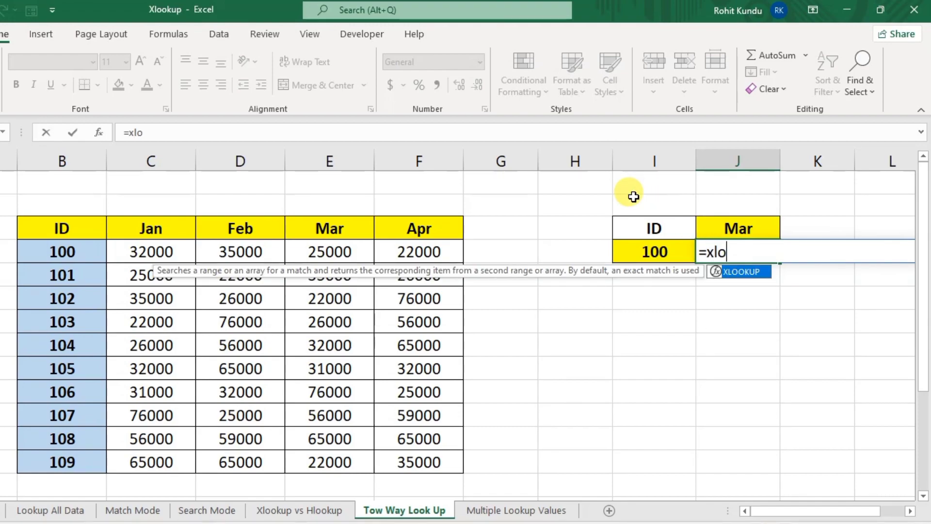
pyautogui.press('Tab')
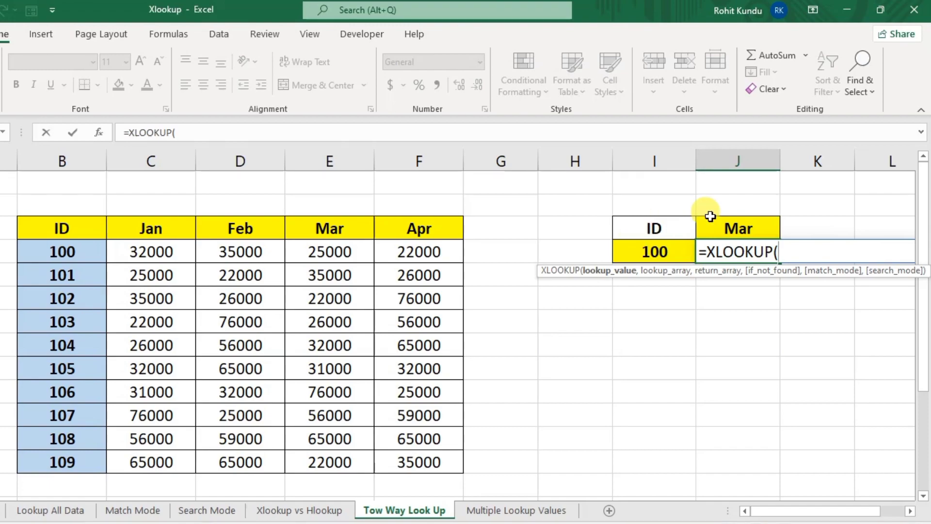
pyautogui.click(755, 224)
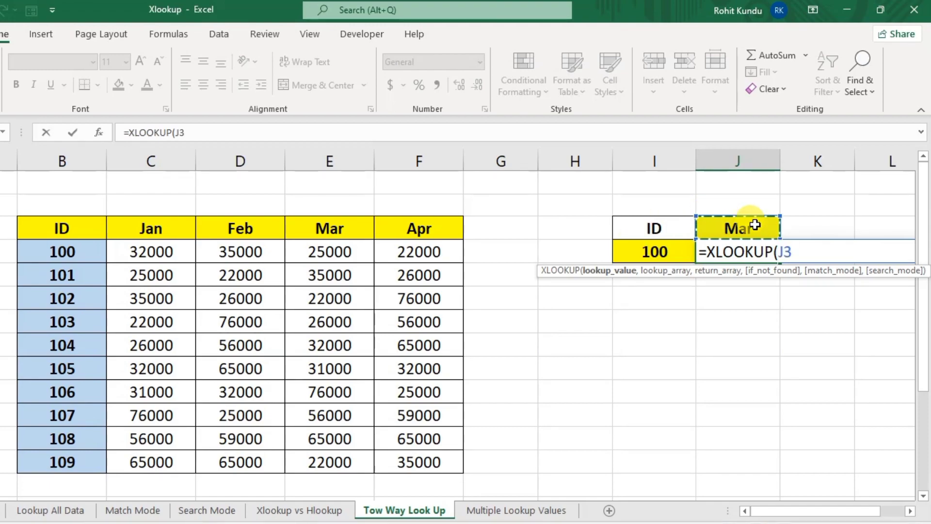
pyautogui.write(',')
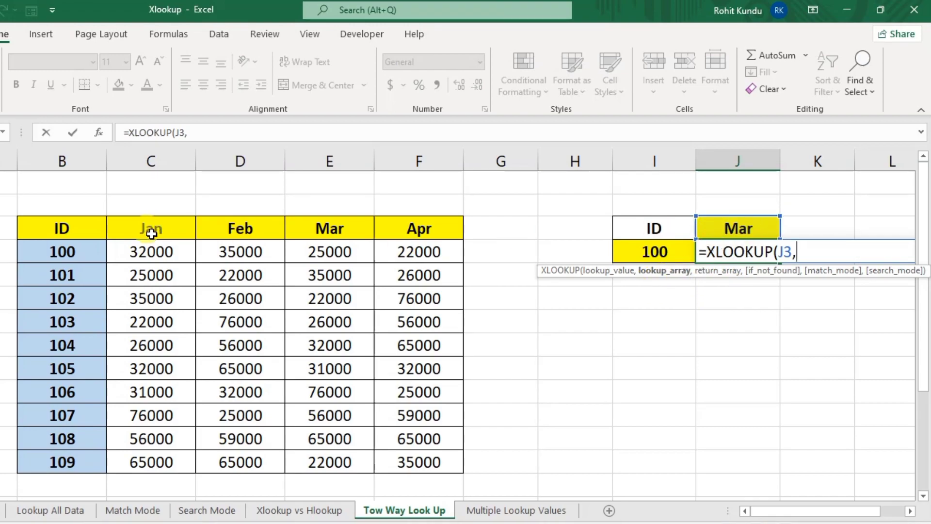
pyautogui.moveTo(132, 228); pyautogui.dragTo(400, 233)
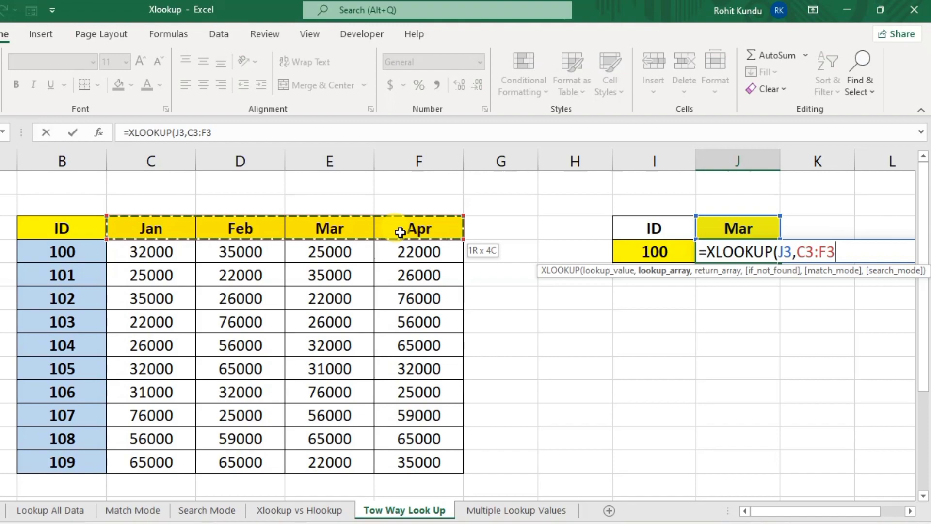
pyautogui.write(',')
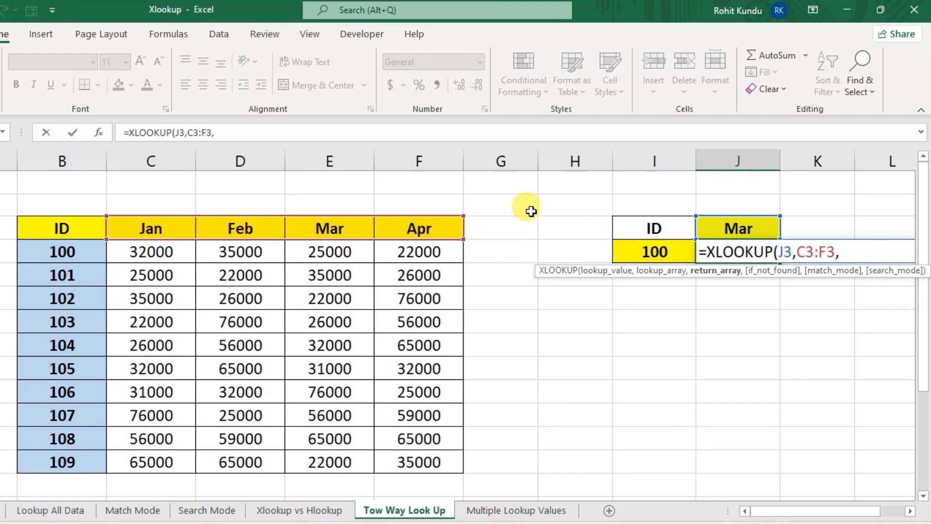
# Insert the cut XLOOKUP(I4,B4:B13,C4:F13) as the outer formula's return array and complete the nested formula in J4.
pyautogui.hotkey('ctrl', 'v')
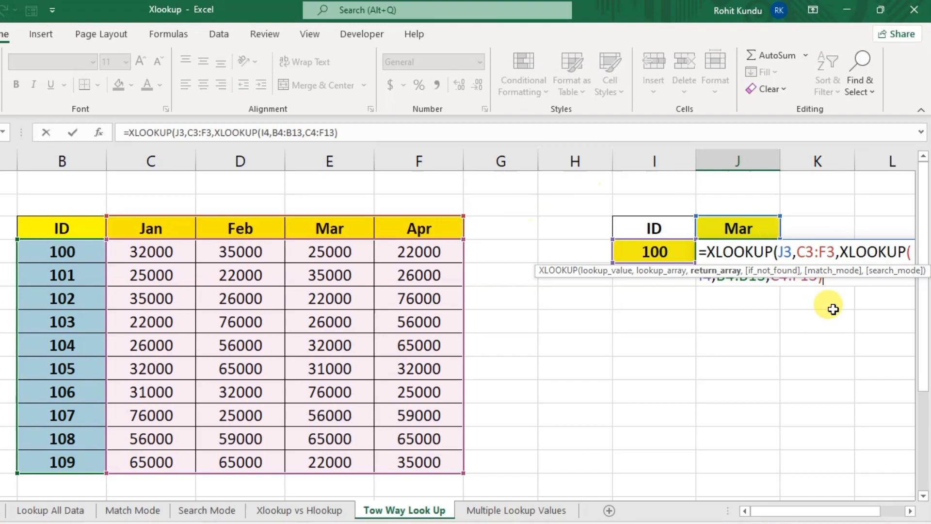
pyautogui.moveTo(831, 274); pyautogui.dragTo(825, 335)
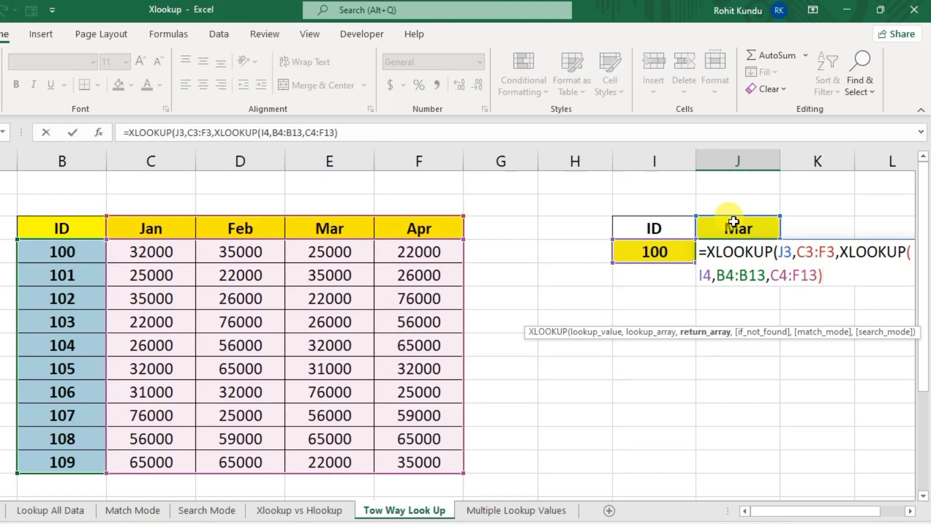
pyautogui.write(')')
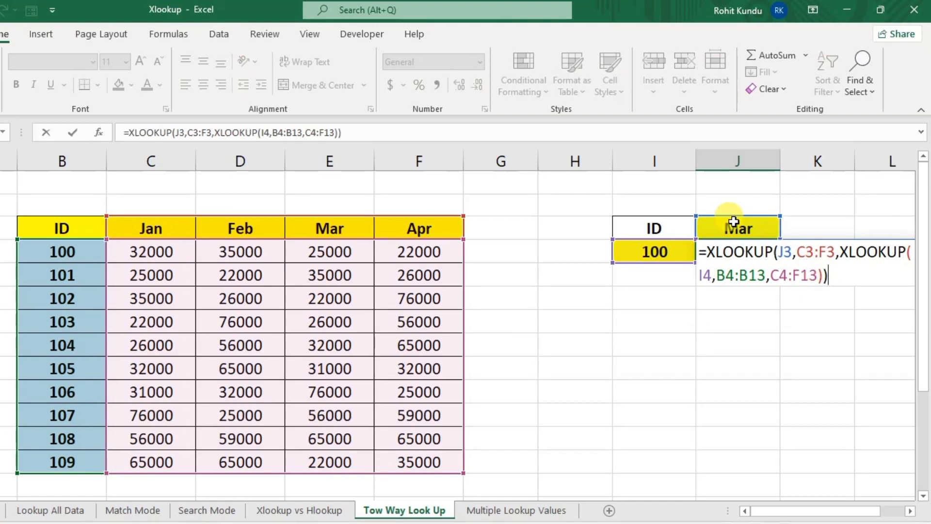
pyautogui.press('Return')
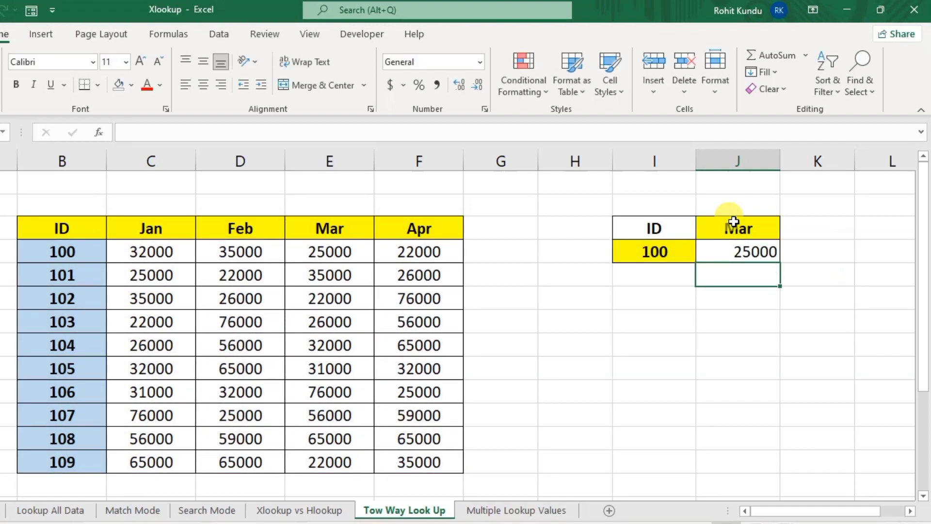
# Check the nested formula's result for ID 100 and Mar against the matching cell in the monthly table.
pyautogui.click(672, 253)
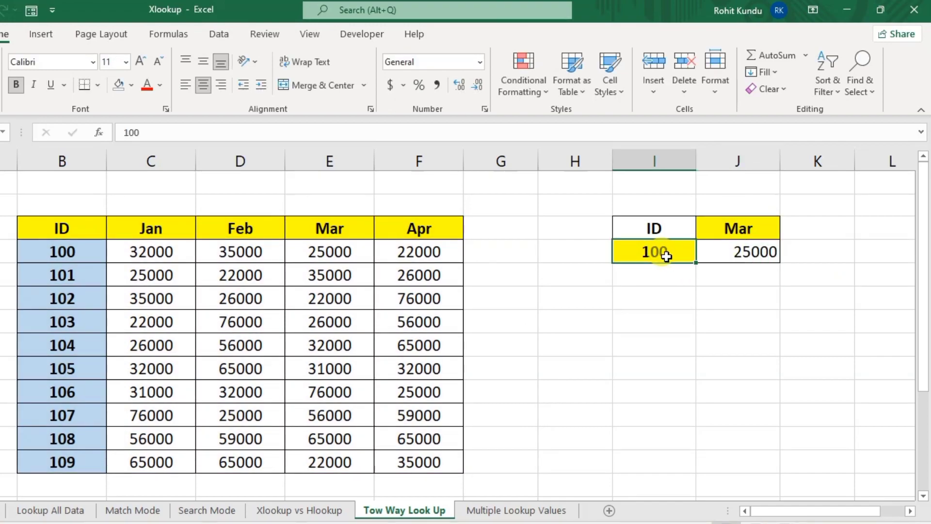
pyautogui.click(737, 226)
pyautogui.click(715, 251)
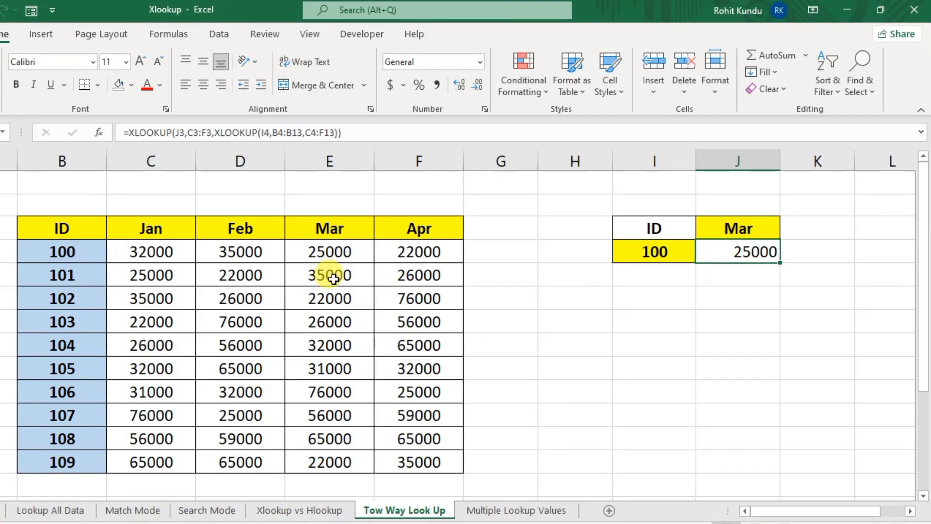
pyautogui.click(337, 260)
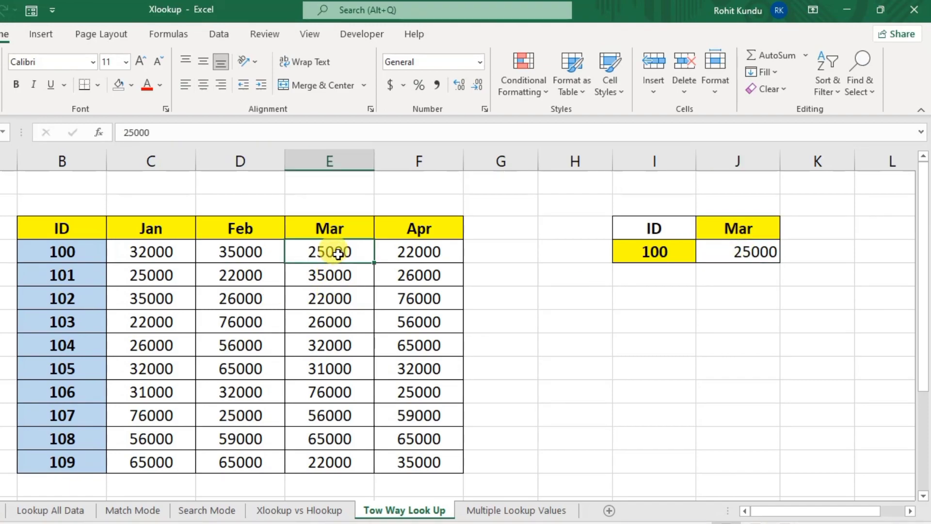
# Set the lookup ID in I4 to 102 and compare the Mar result with the table's ID 102 row.
pyautogui.click(655, 249)
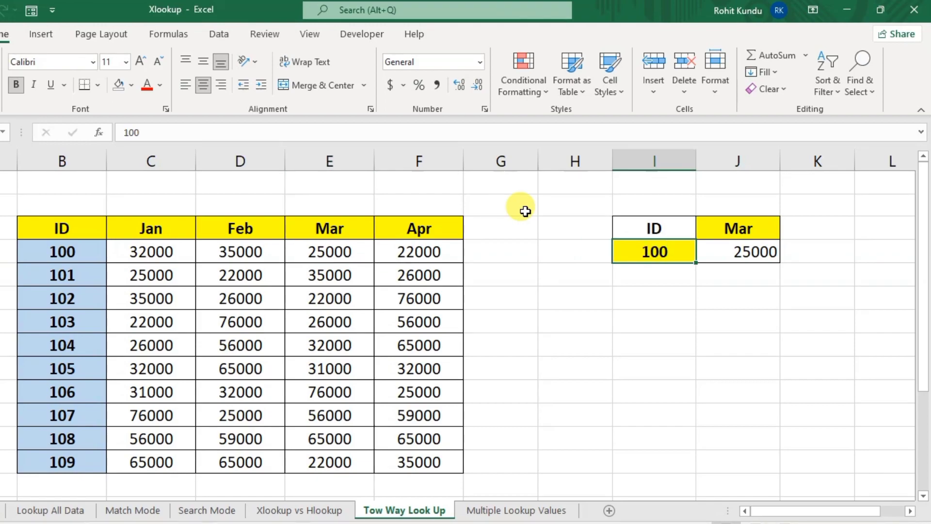
pyautogui.write('102')
pyautogui.press('Return')
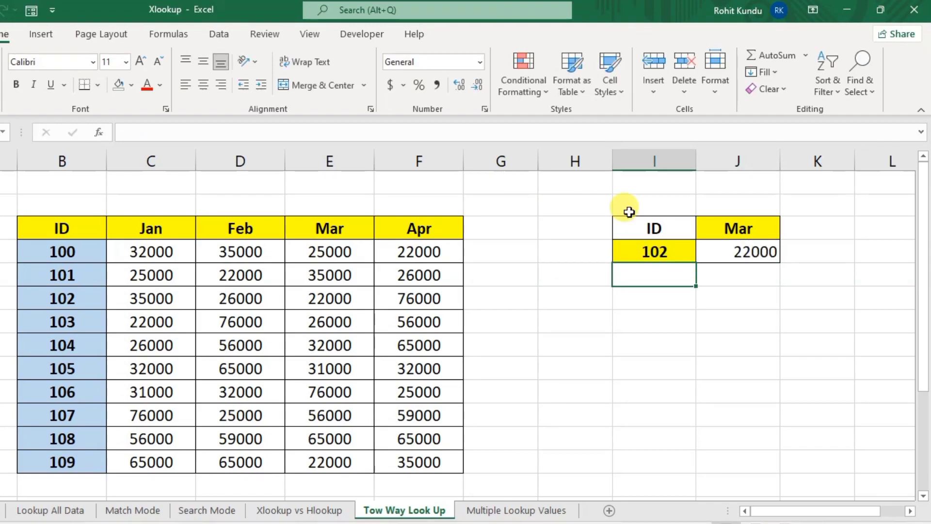
pyautogui.click(727, 251)
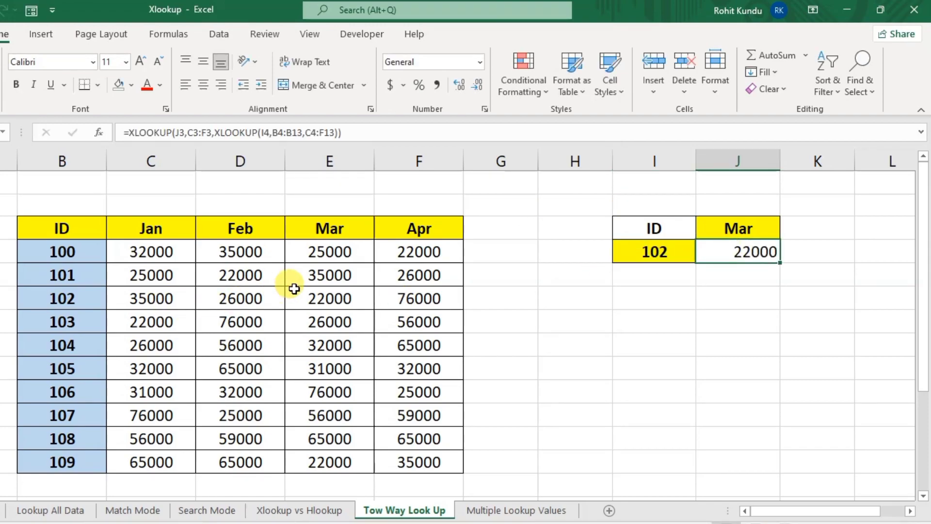
pyautogui.click(314, 297)
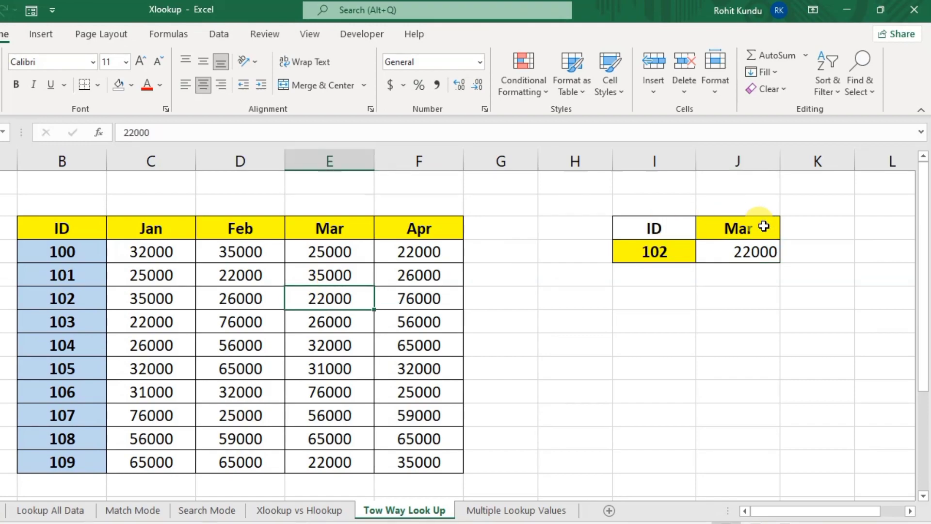
# Replace the lookup block's month heading in J3 with a copy of the table's Jan heading from C3.
pyautogui.click(749, 226)
pyautogui.click(173, 228)
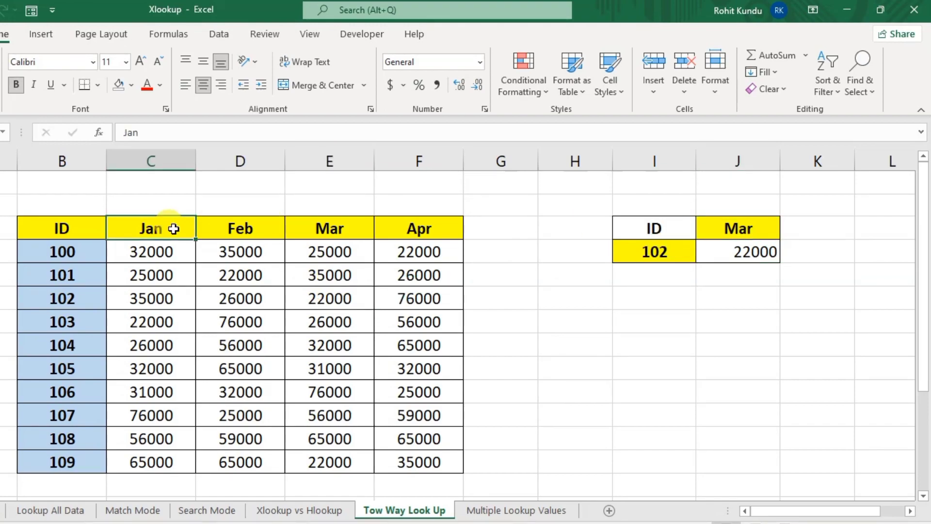
pyautogui.hotkey('ctrl', 'c')
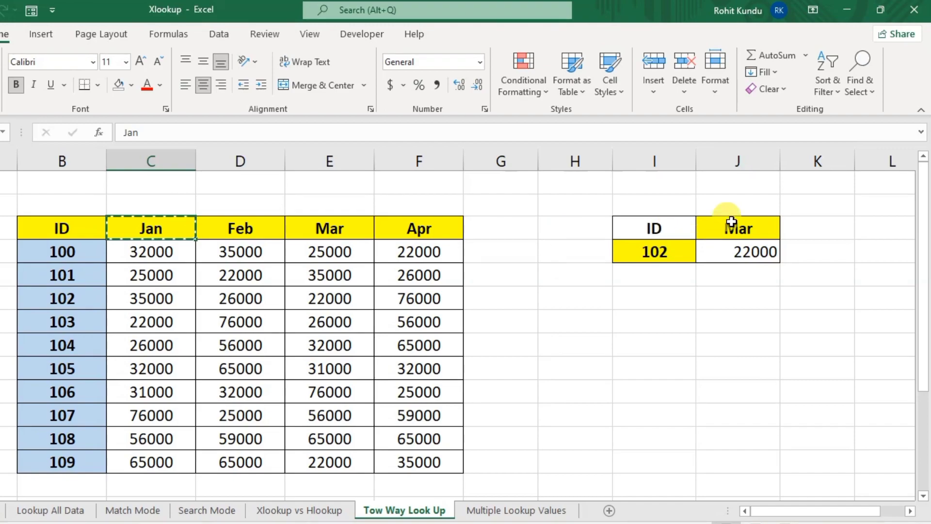
pyautogui.click(764, 236)
pyautogui.press('Return')
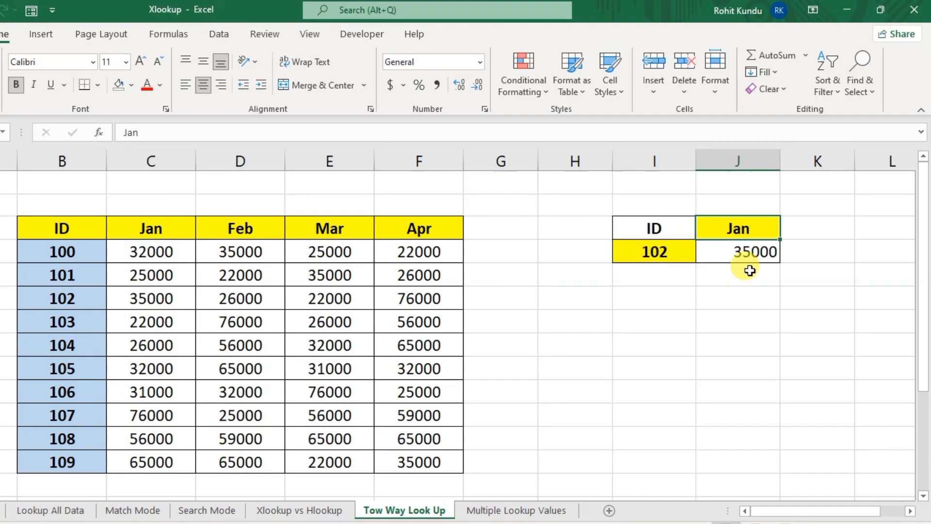
# Compare the nested formula's Jan result for ID 102 with the matching cell in the monthly table.
pyautogui.click(753, 252)
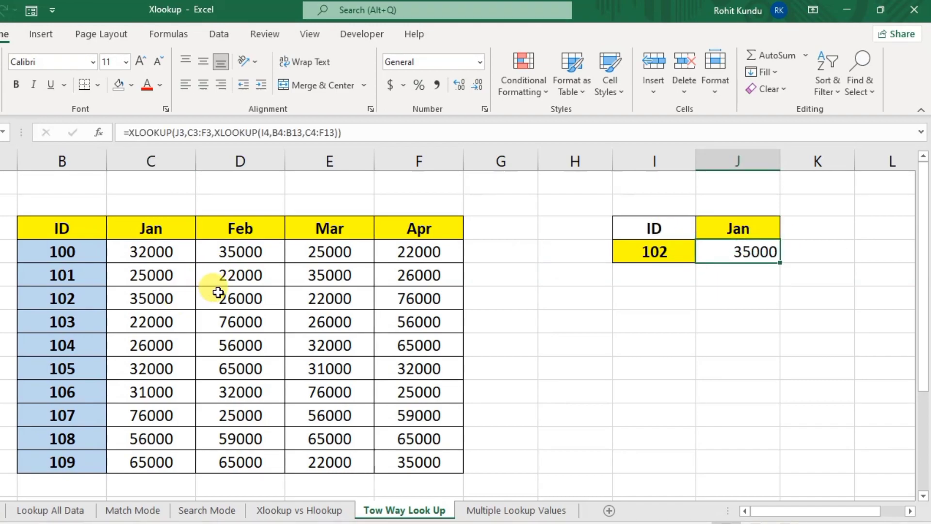
pyautogui.click(158, 301)
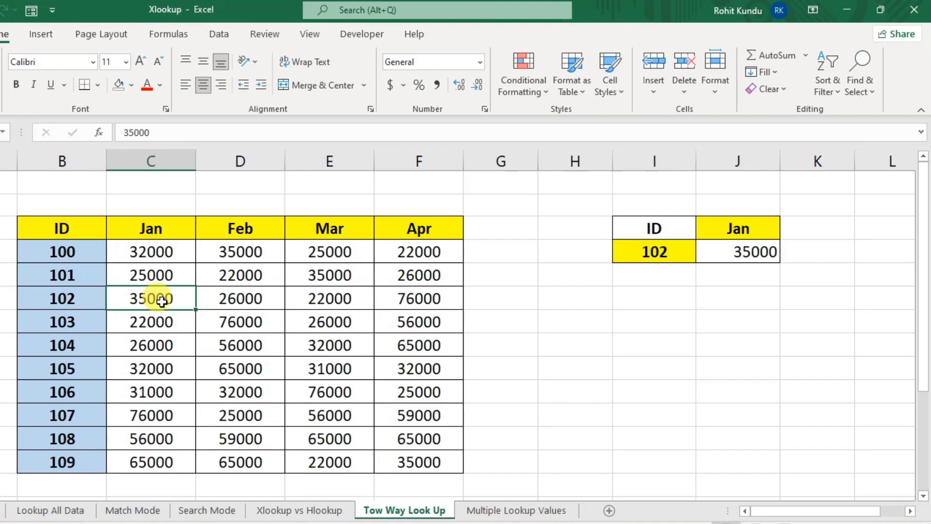
# Open the Multiple Lookup Values sheet and examine how IDs and names combine in the sales table's rows.
pyautogui.click(500, 511)
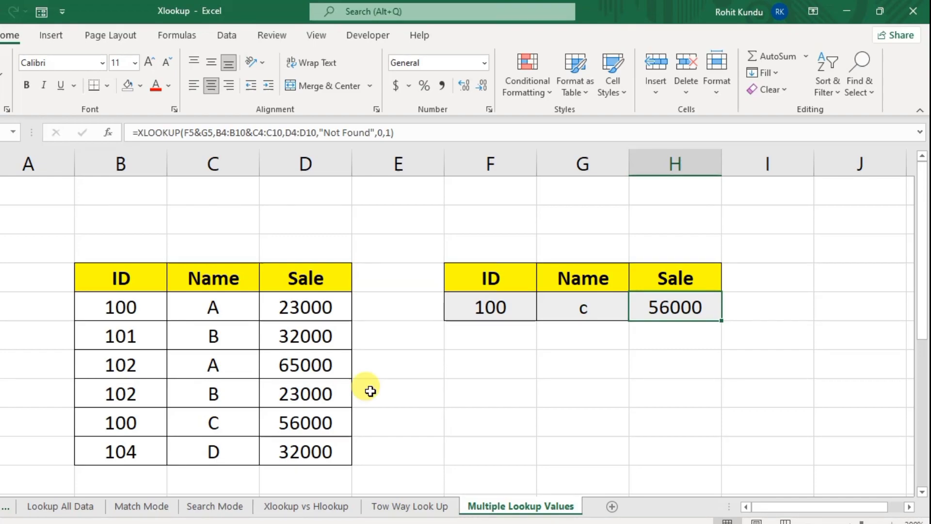
pyautogui.click(132, 312)
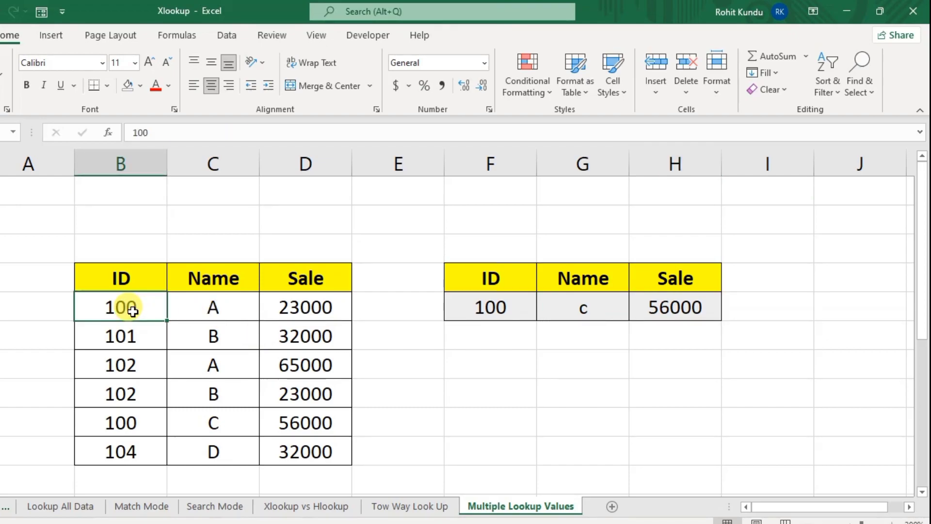
pyautogui.click(245, 315)
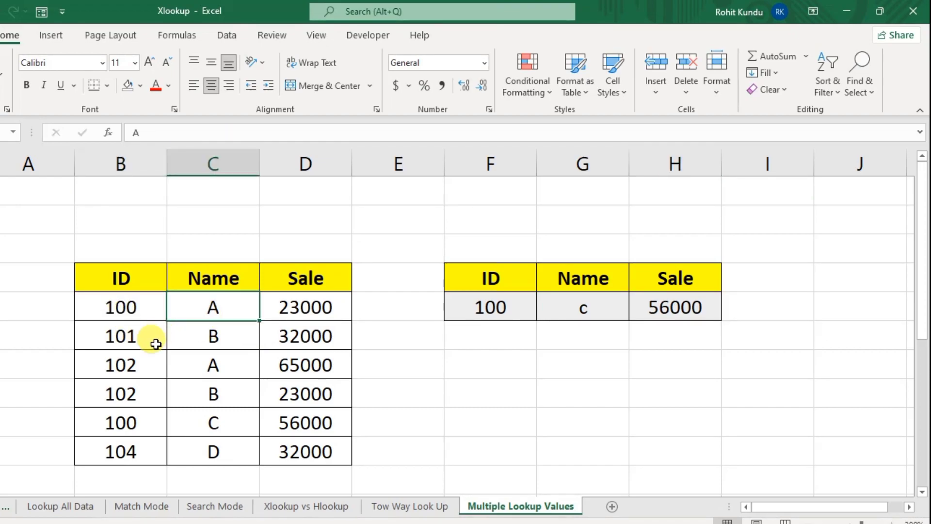
pyautogui.click(131, 425)
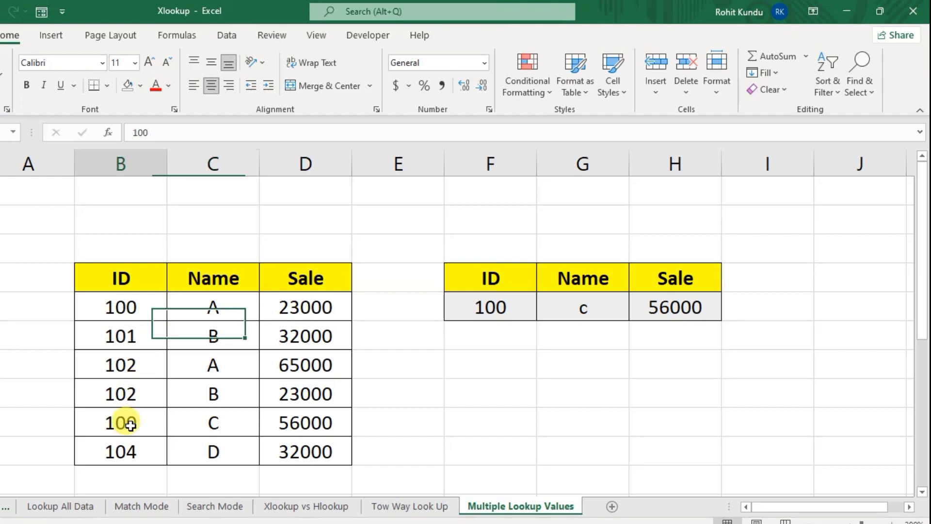
pyautogui.click(206, 420)
pyautogui.click(119, 337)
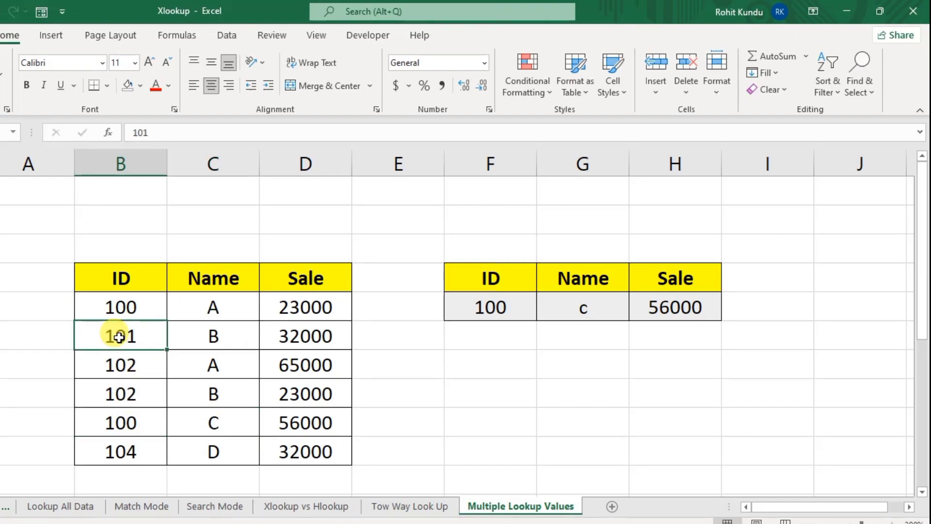
pyautogui.click(208, 327)
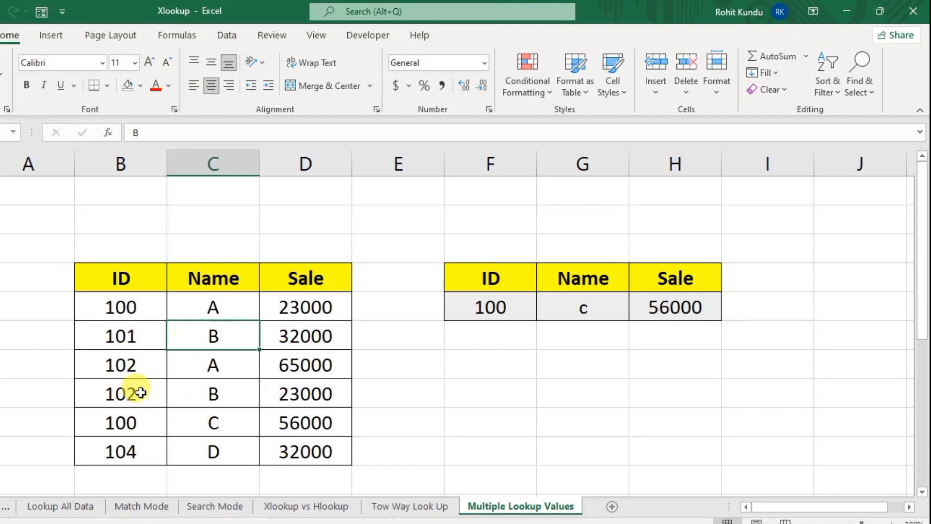
pyautogui.click(116, 394)
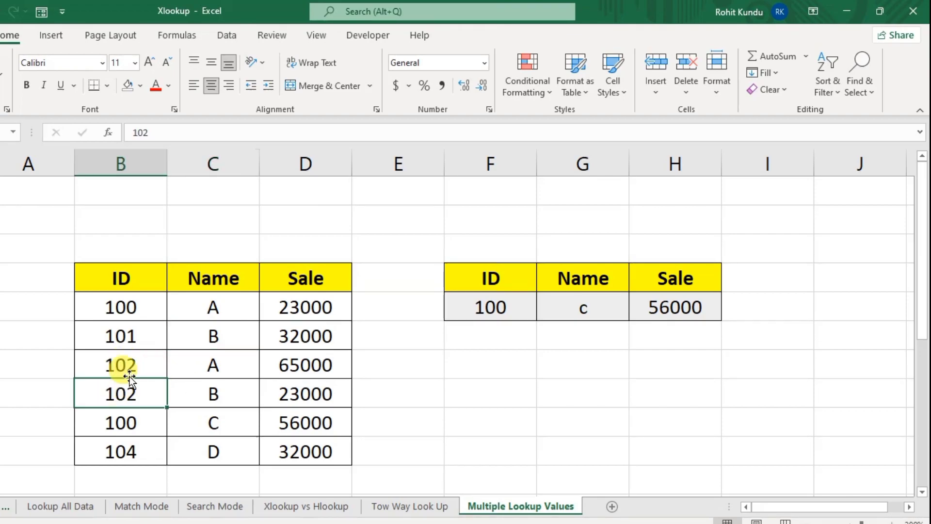
pyautogui.click(129, 365)
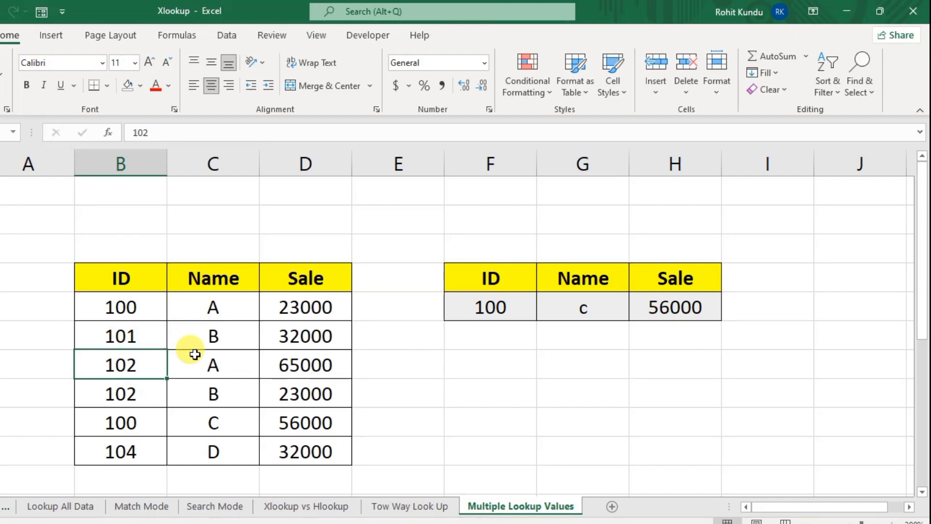
pyautogui.click(115, 283)
pyautogui.click(247, 283)
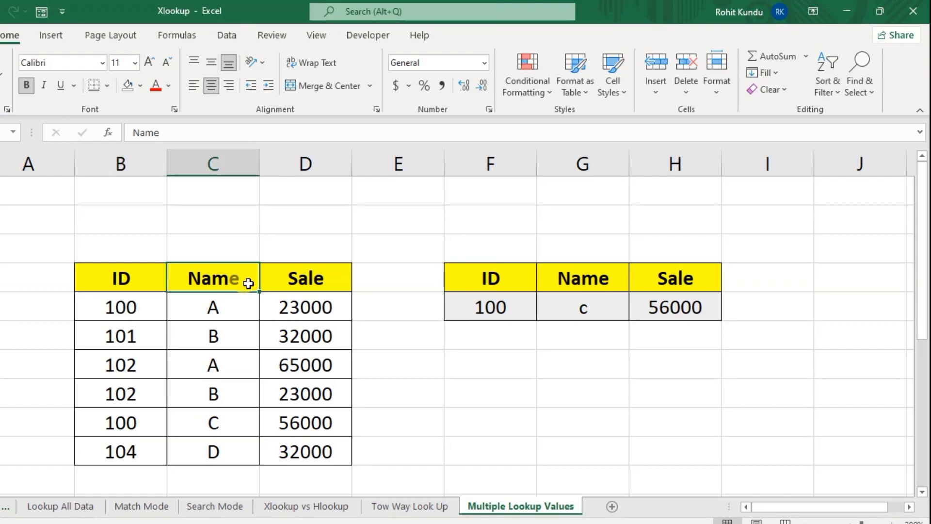
pyautogui.click(130, 282)
# Inspect the lookup block's ID and Name criteria and the XLOOKUP formula behind its Sale result in H5.
pyautogui.click(477, 319)
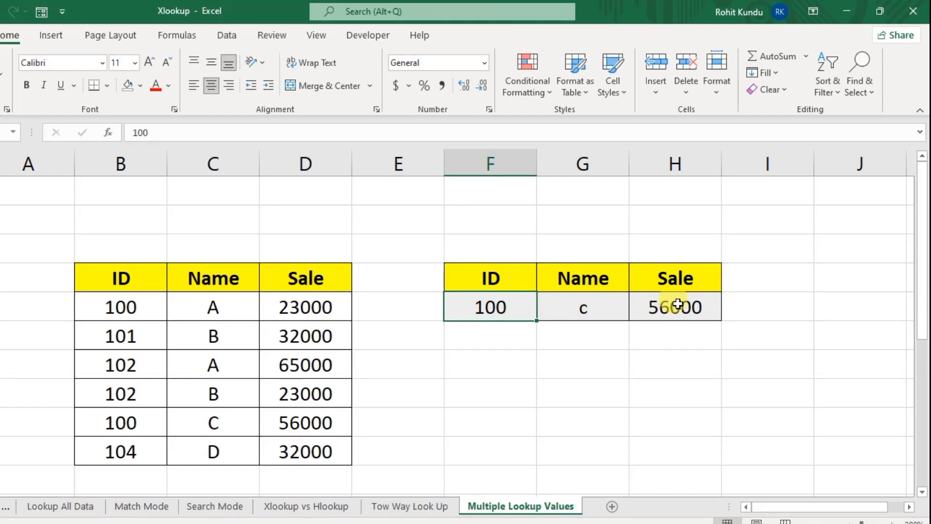
pyautogui.click(490, 279)
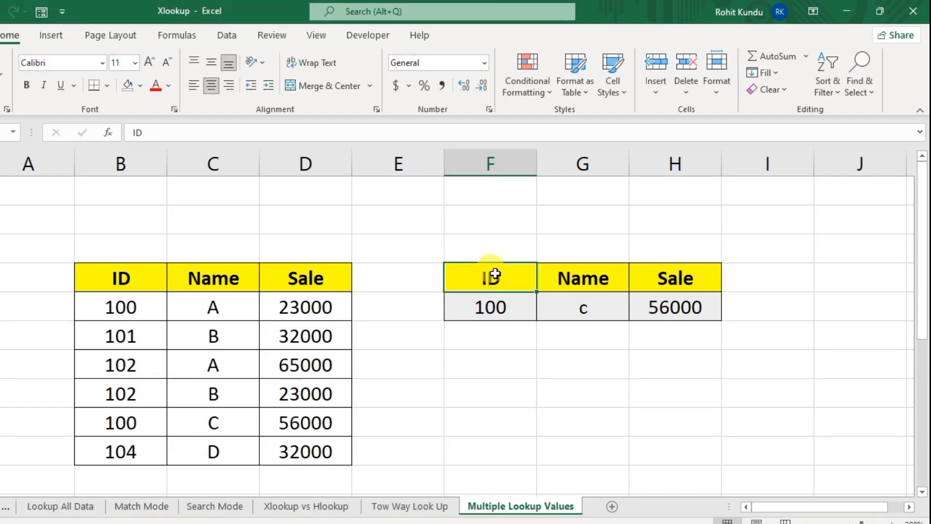
pyautogui.click(590, 280)
pyautogui.click(599, 306)
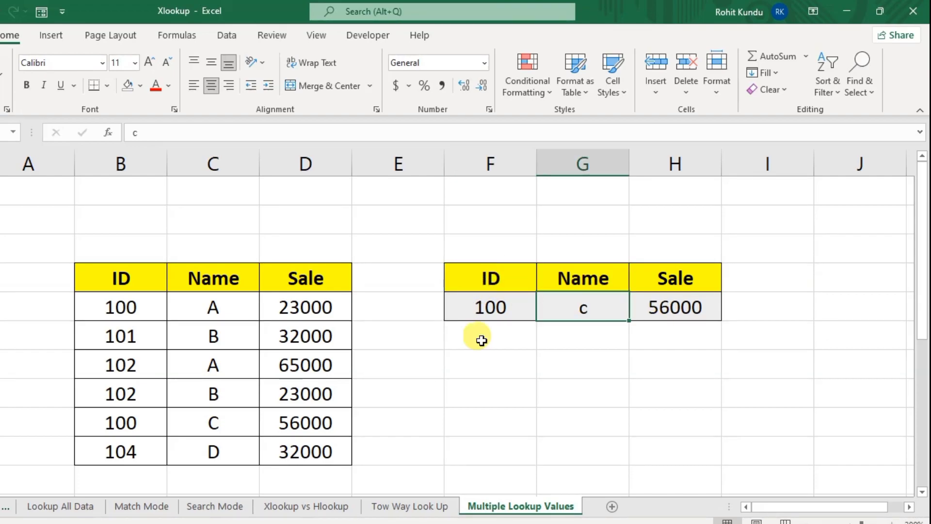
pyautogui.click(678, 305)
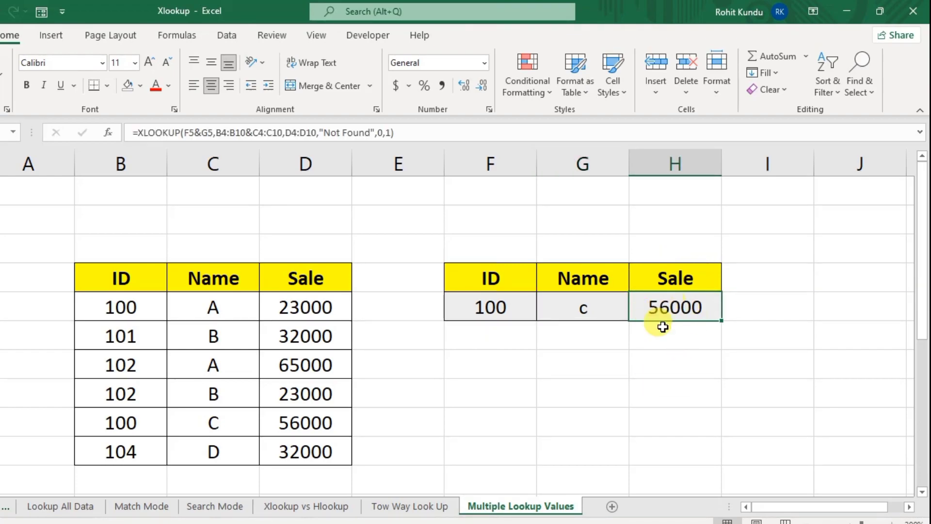
# Set the lookup ID in F5 to 102 and compare the ID and Name criteria with the table's ID 102 row.
pyautogui.click(485, 307)
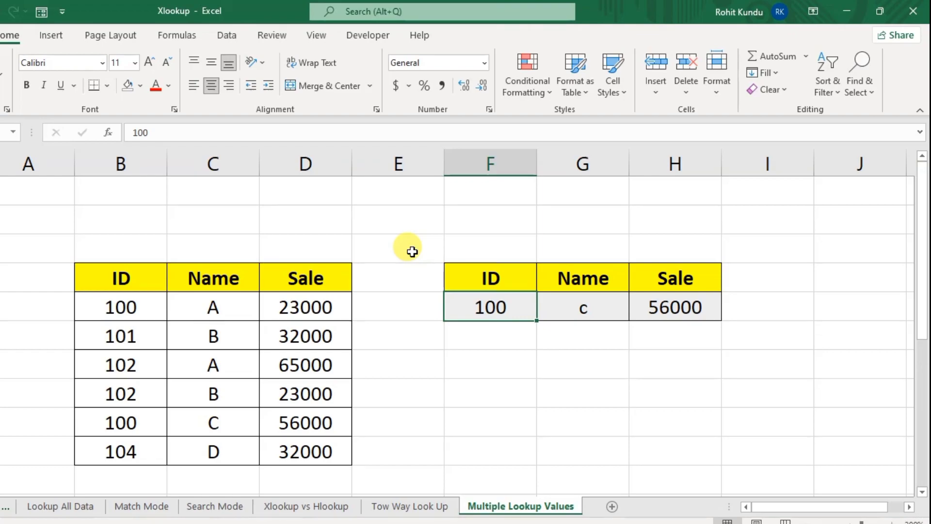
pyautogui.press('F2')
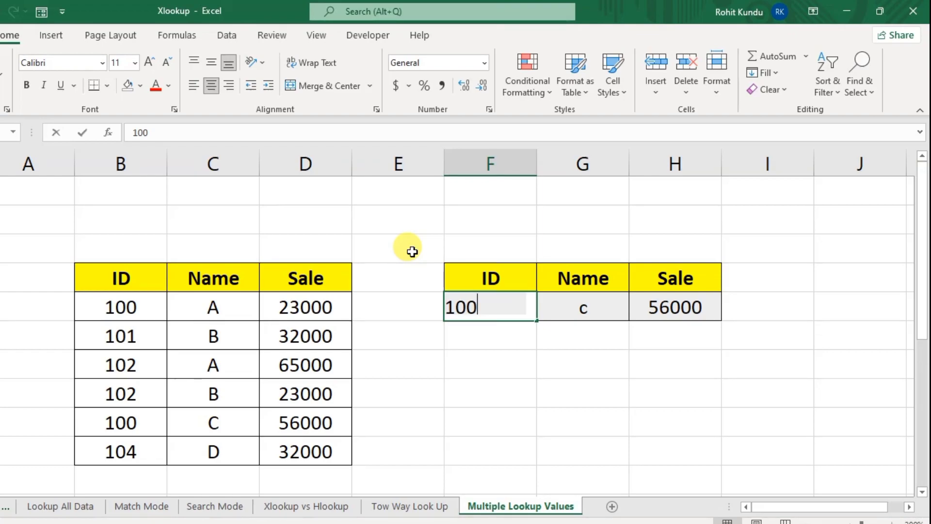
pyautogui.press('BackSpace')
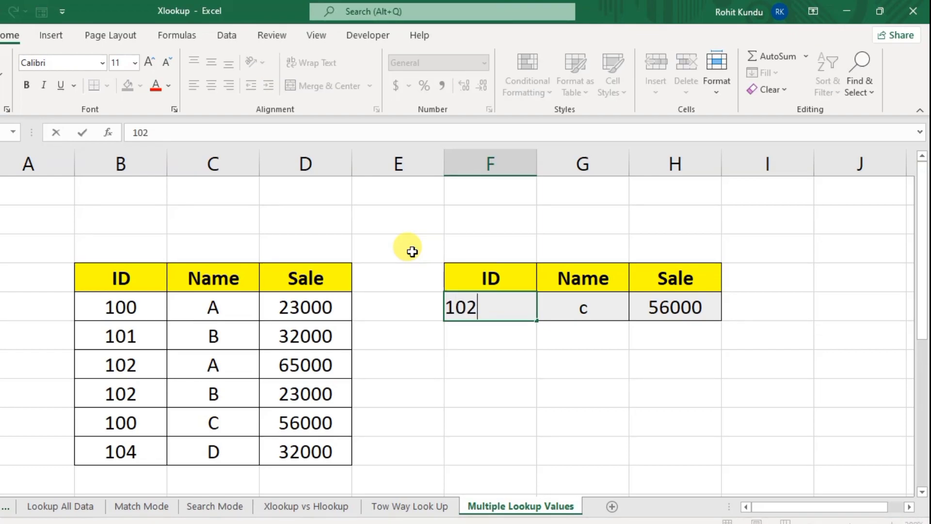
pyautogui.press('Return')
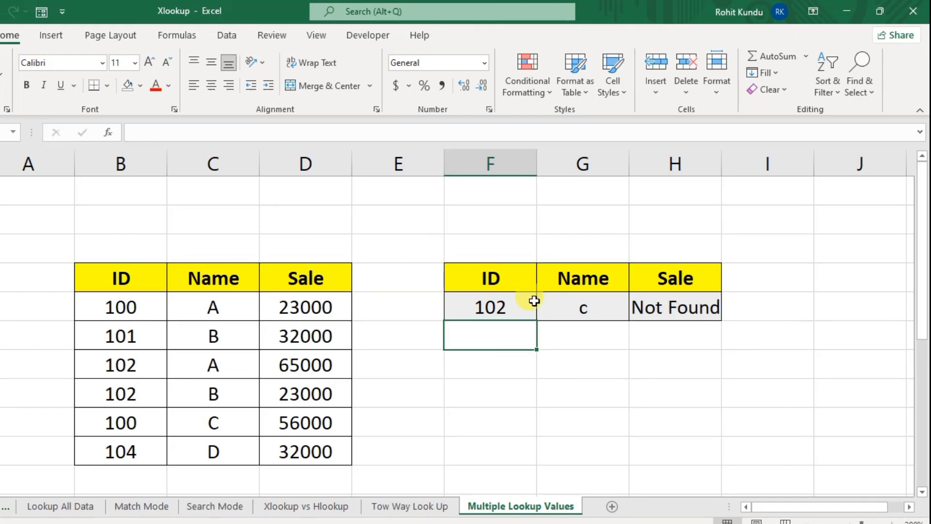
pyautogui.click(493, 309)
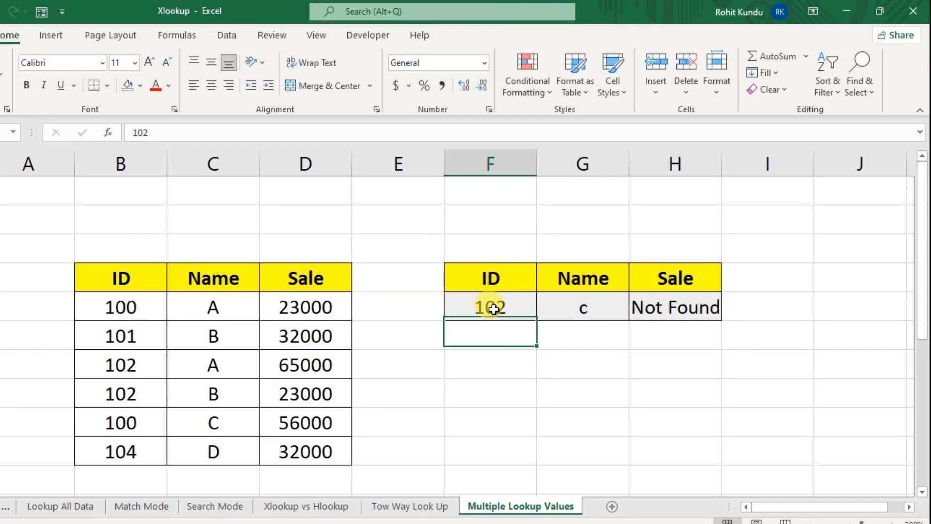
pyautogui.click(586, 307)
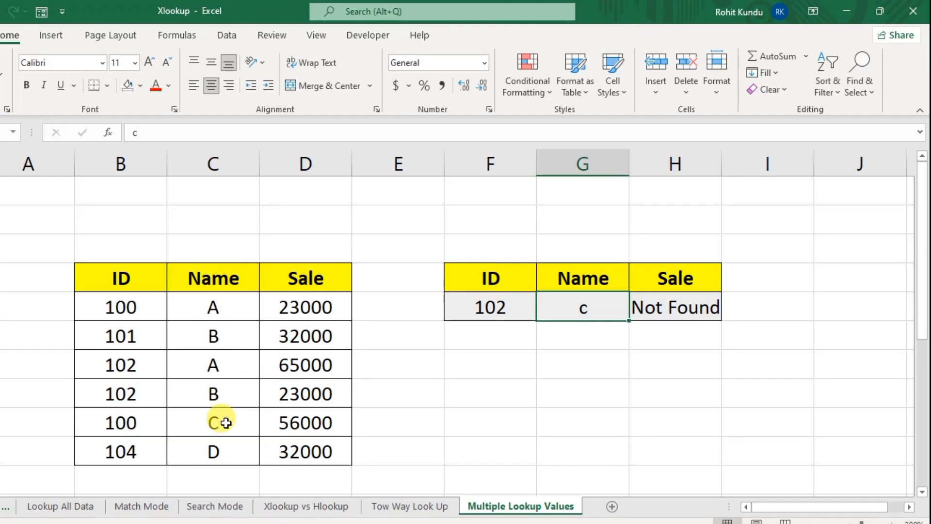
pyautogui.click(475, 307)
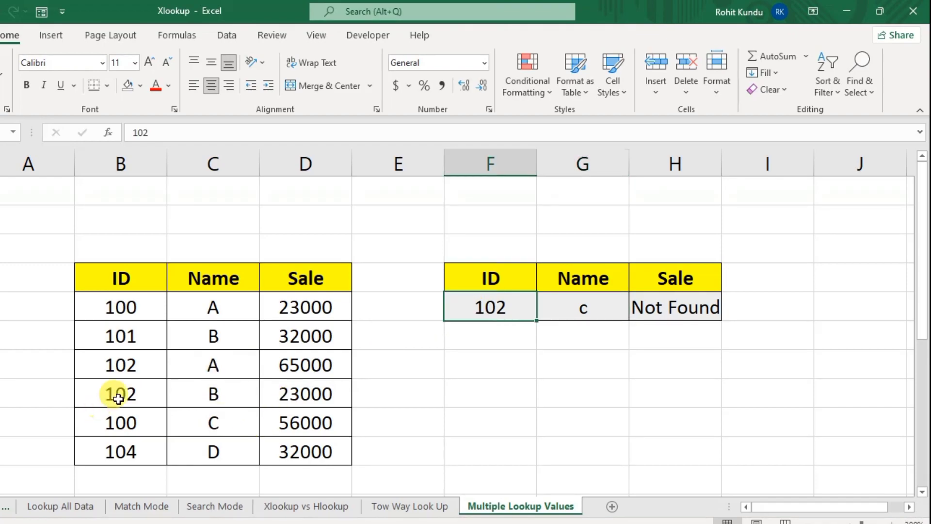
pyautogui.click(114, 394)
pyautogui.click(211, 394)
# Set the lookup name in G5 to B and compare the Sale result with the table row for ID 102 and B.
pyautogui.click(567, 310)
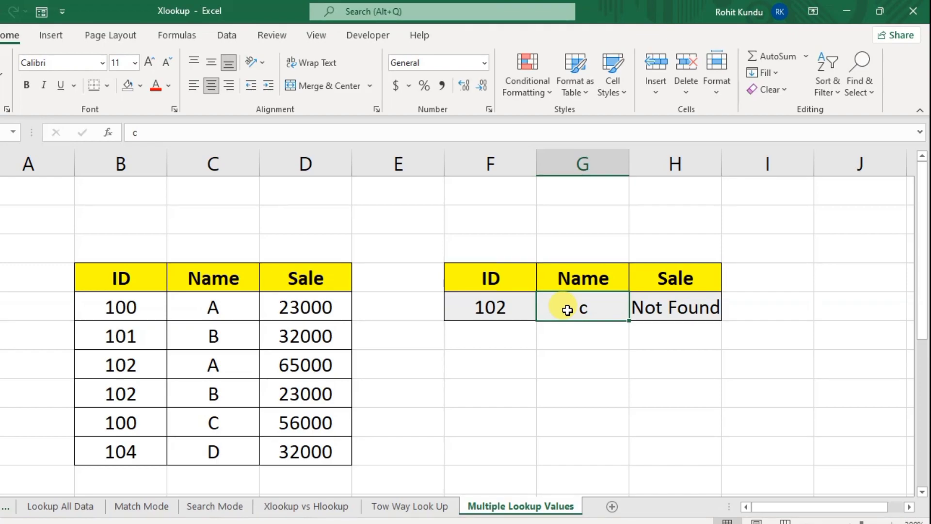
pyautogui.write('B')
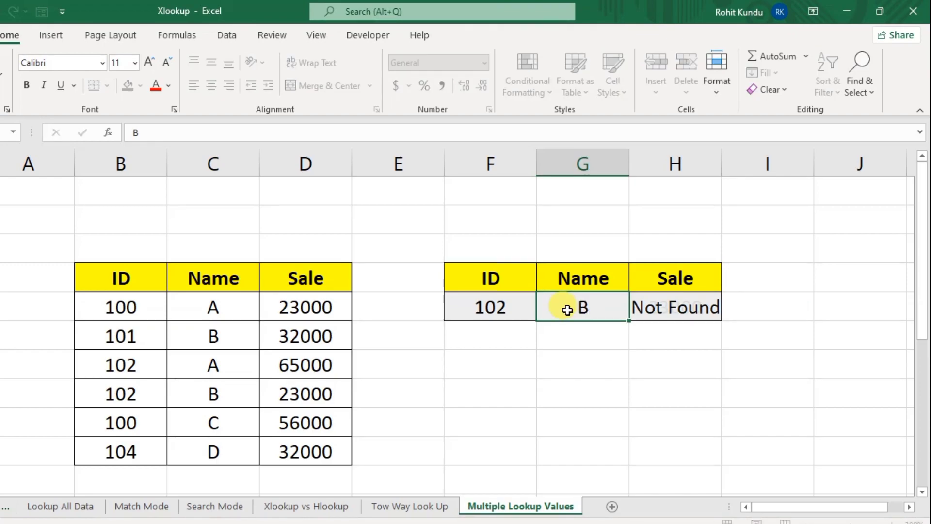
pyautogui.press('Return')
pyautogui.click(682, 307)
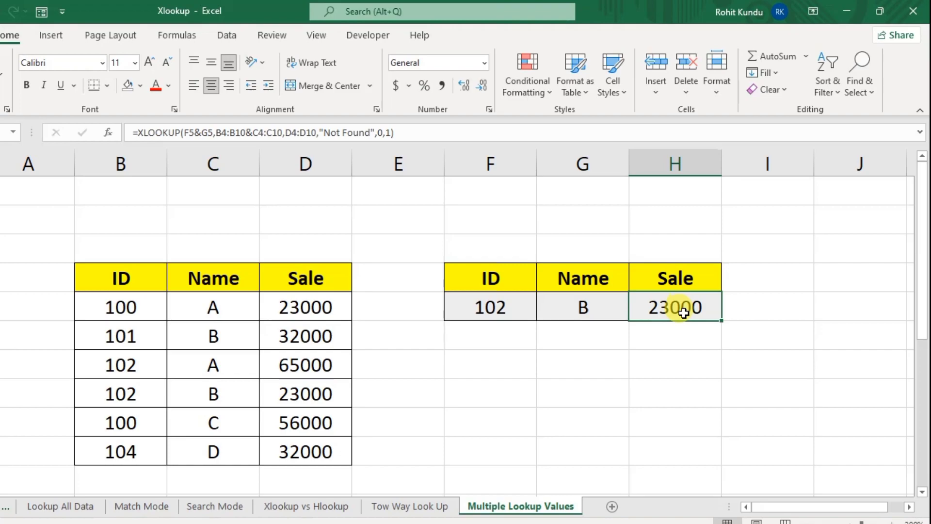
pyautogui.click(125, 391)
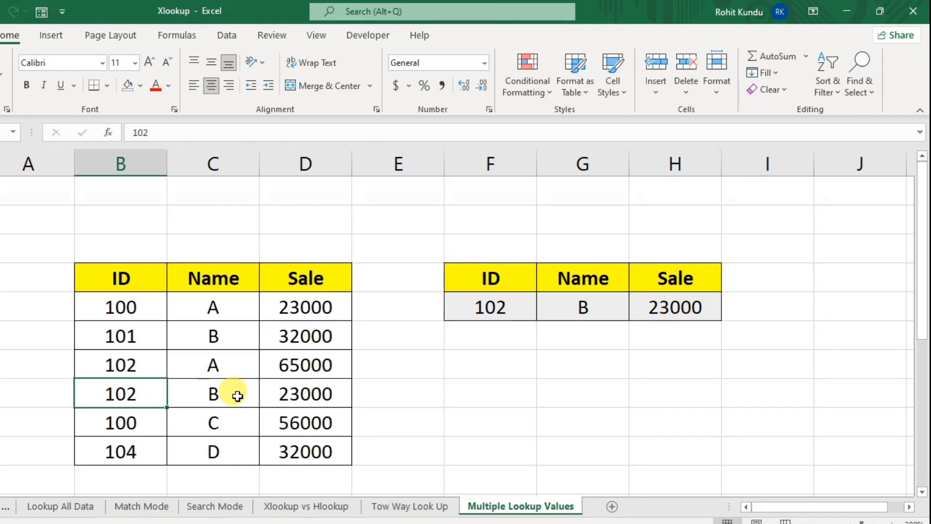
pyautogui.click(240, 393)
pyautogui.click(316, 388)
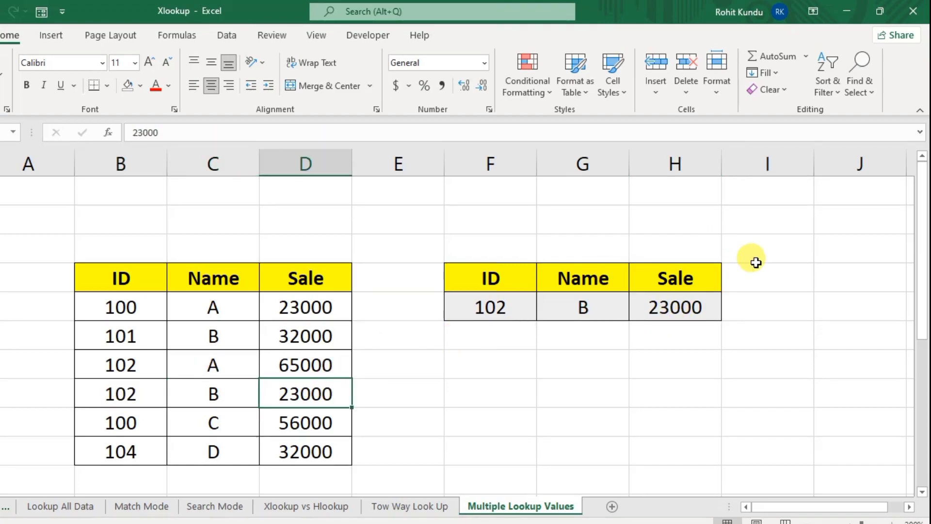
# Clear the Sale result in H5 and begin a new XLOOKUP formula there with F5&G5 as the combined lookup value.
pyautogui.click(674, 305)
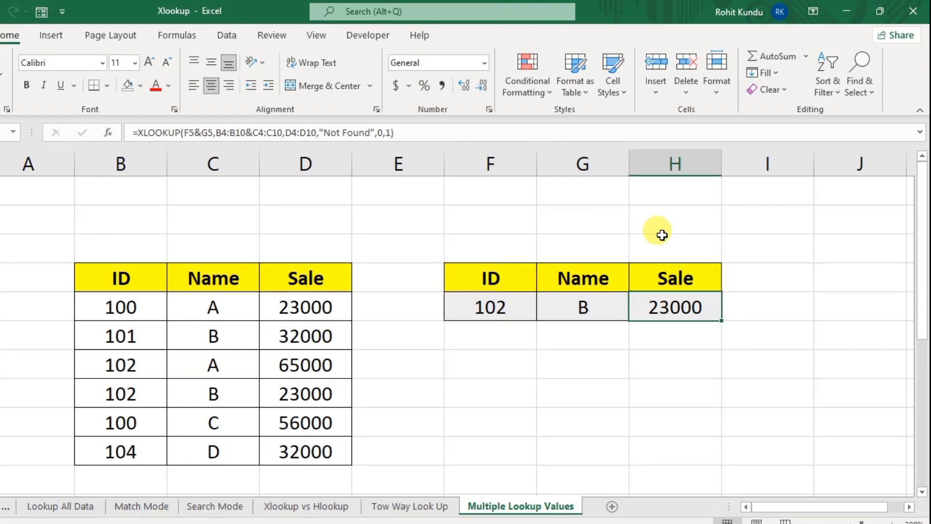
pyautogui.press('Delete')
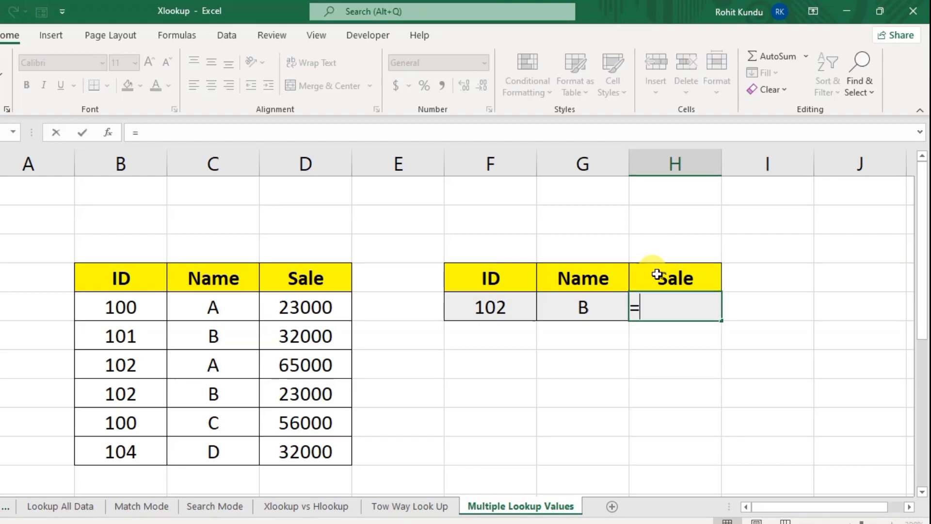
pyautogui.write('xlookup(')
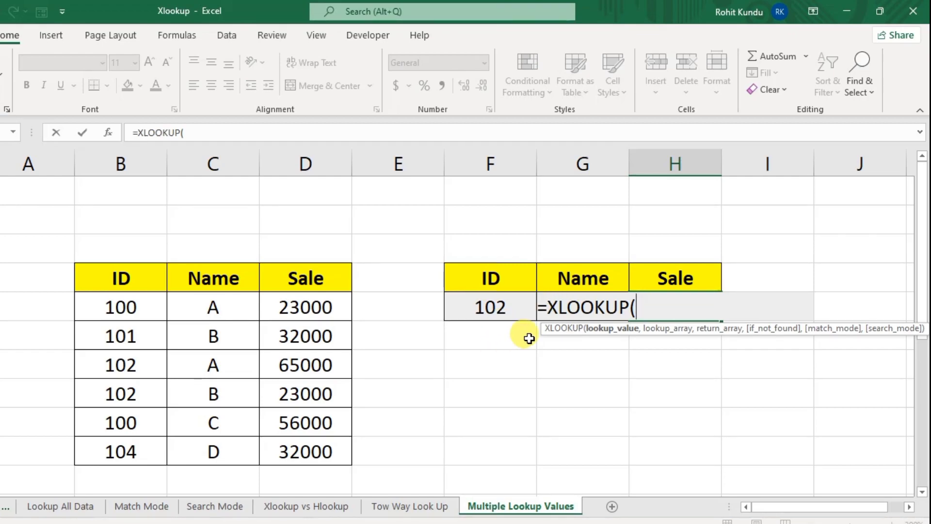
pyautogui.click(492, 309)
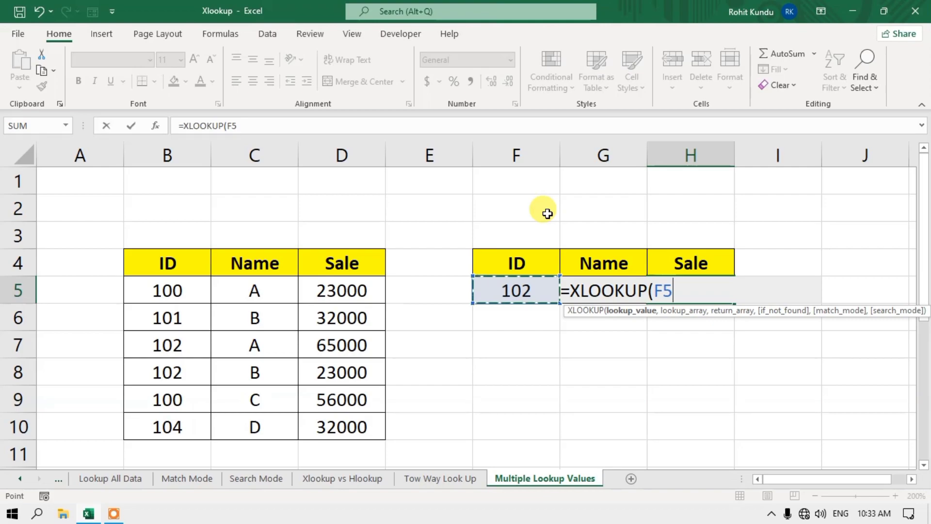
pyautogui.write('&')
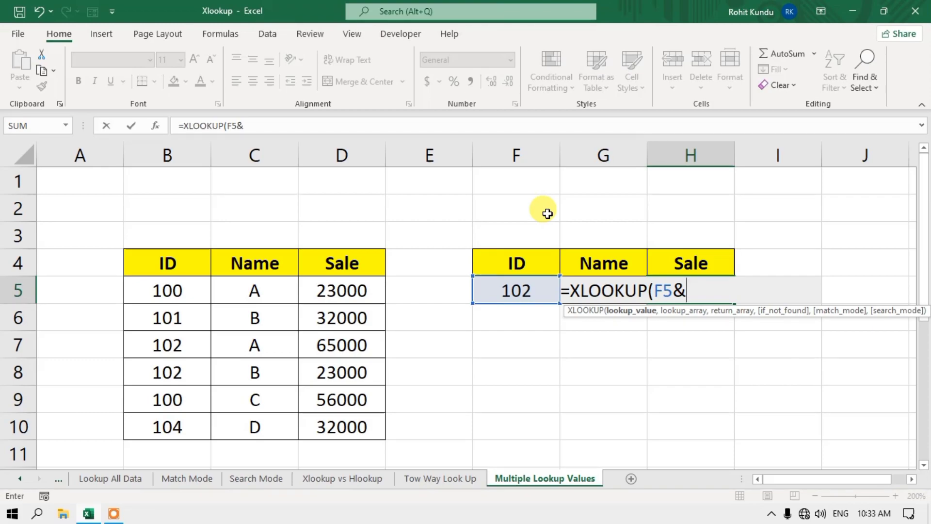
pyautogui.write('g5')
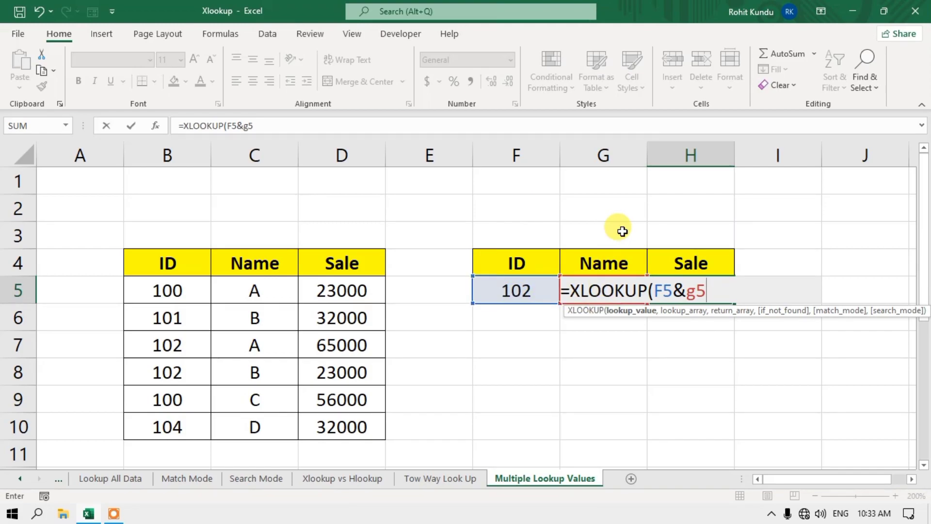
pyautogui.write(',')
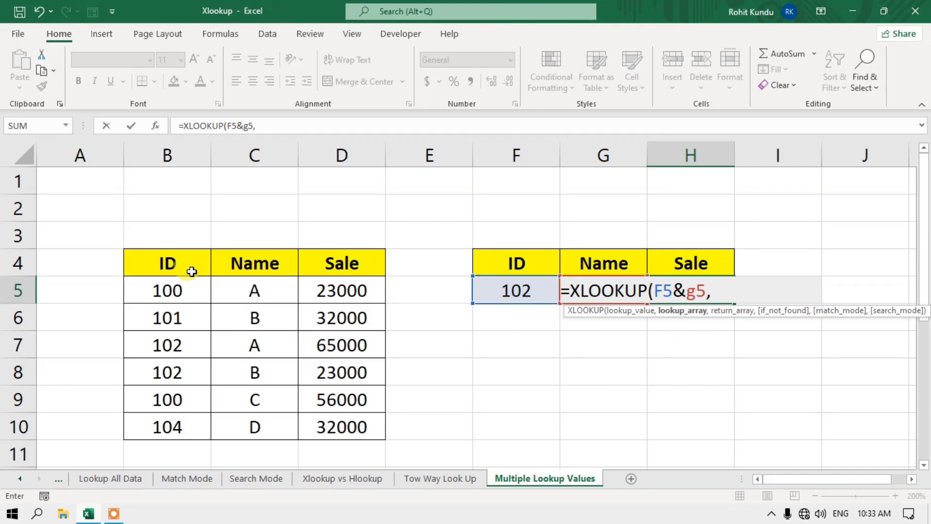
# Give the XLOOKUP in H5 the combined lookup array B4:B10&C4:C10 and the return array D4:D10.
pyautogui.moveTo(184, 264); pyautogui.dragTo(192, 422)
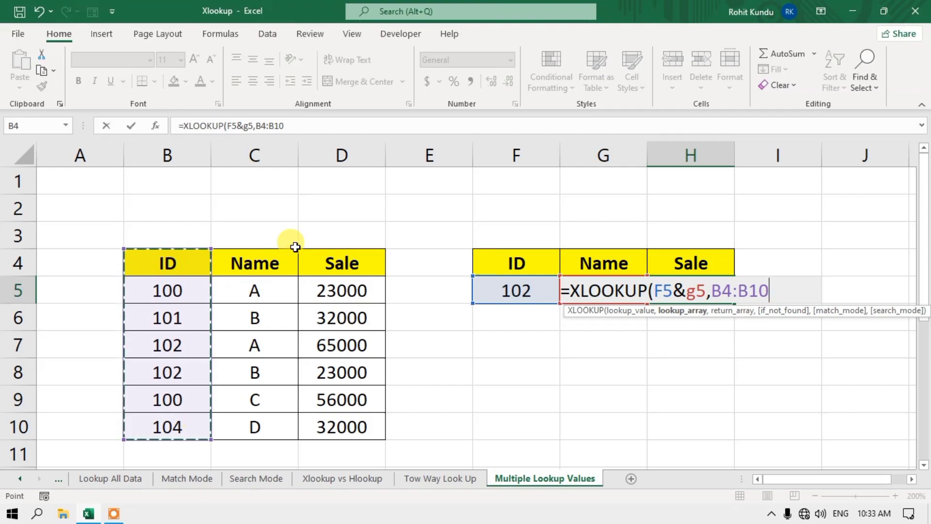
pyautogui.write('&')
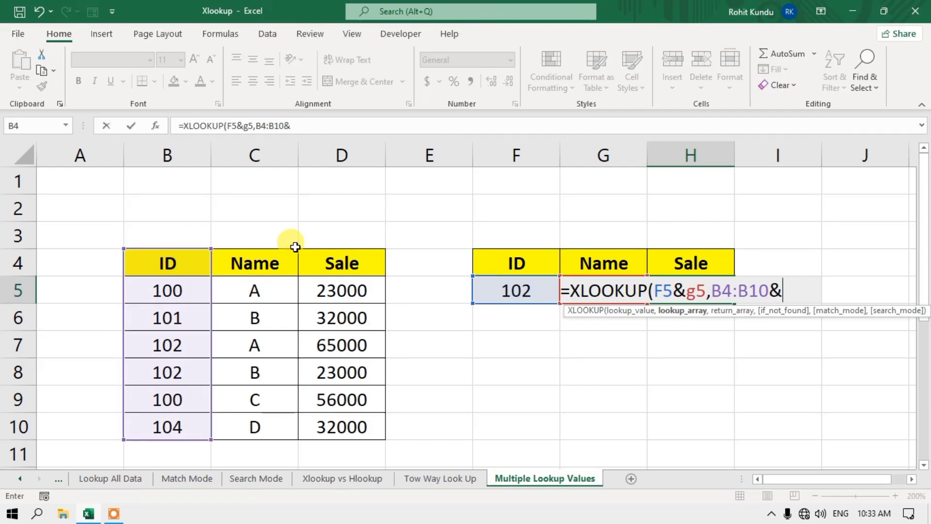
pyautogui.moveTo(297, 264); pyautogui.dragTo(271, 424)
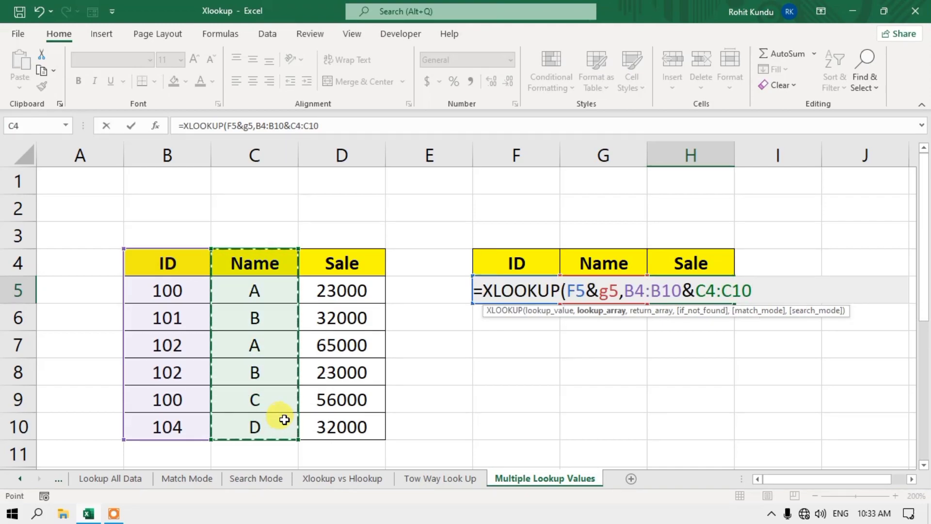
pyautogui.write(',')
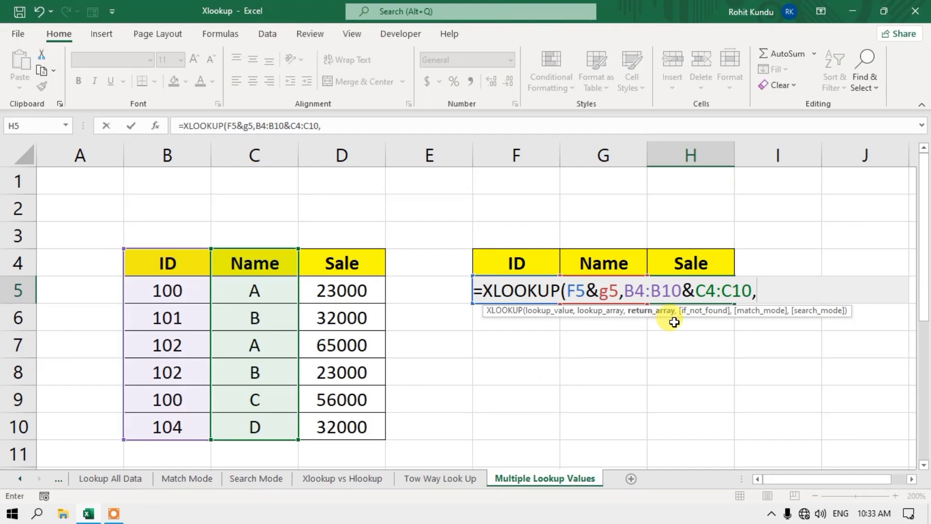
pyautogui.moveTo(354, 263); pyautogui.dragTo(348, 433)
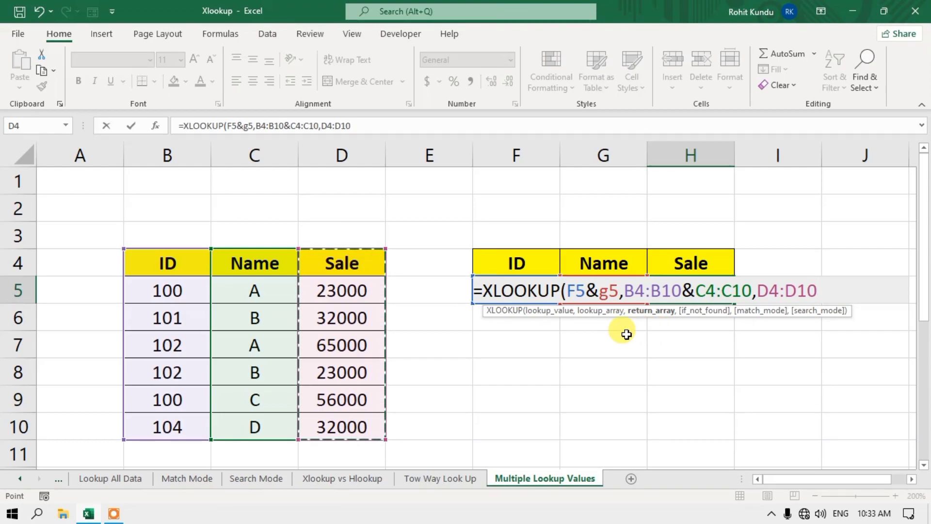
pyautogui.write(',')
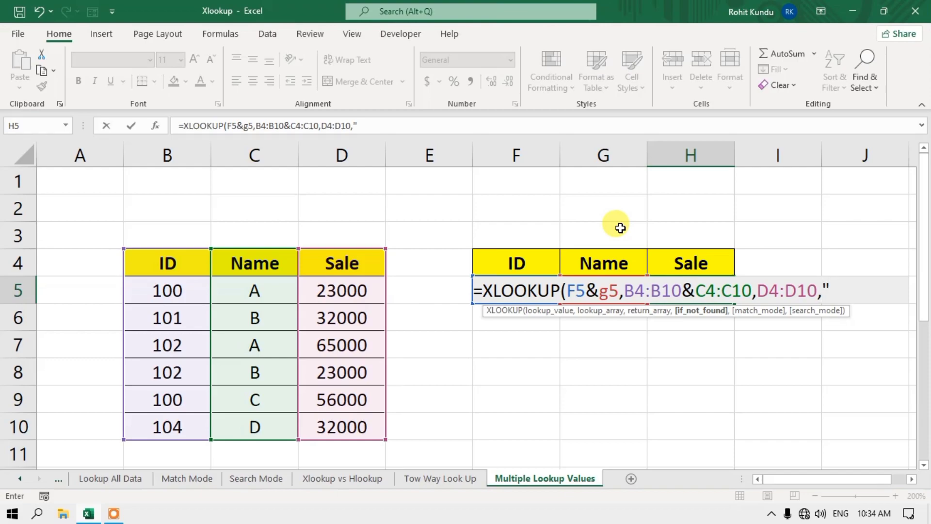
# Complete the H5 formula with "qqq" as the not-found text, match mode 0 and search mode 1.
pyautogui.write('"qqq')
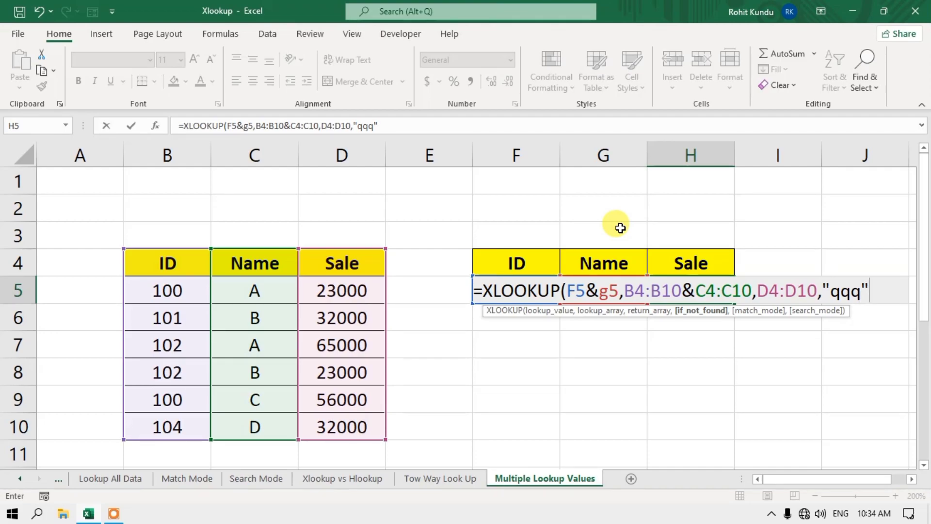
pyautogui.write(',')
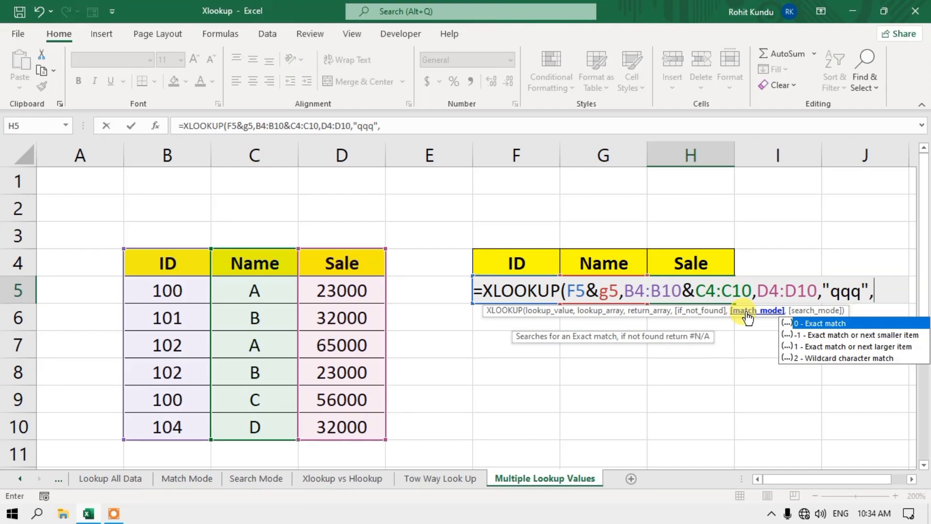
pyautogui.write('0')
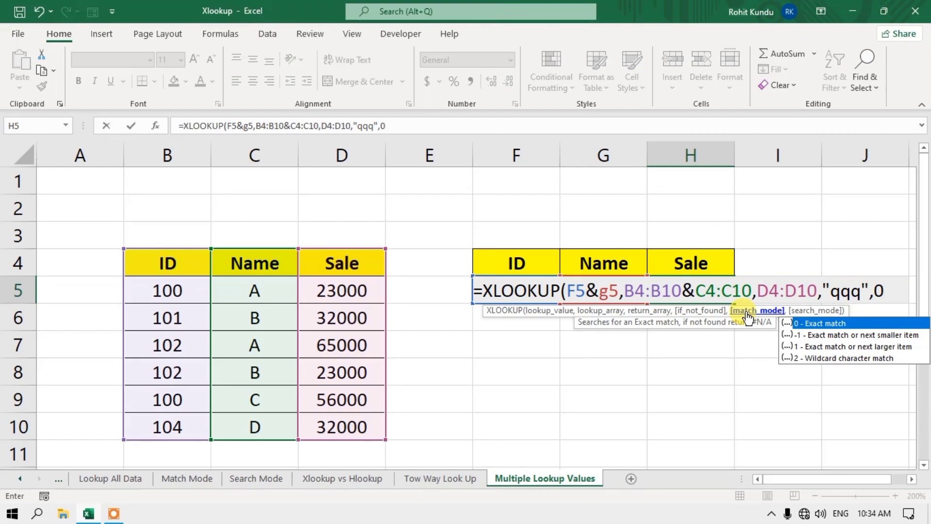
pyautogui.write(',')
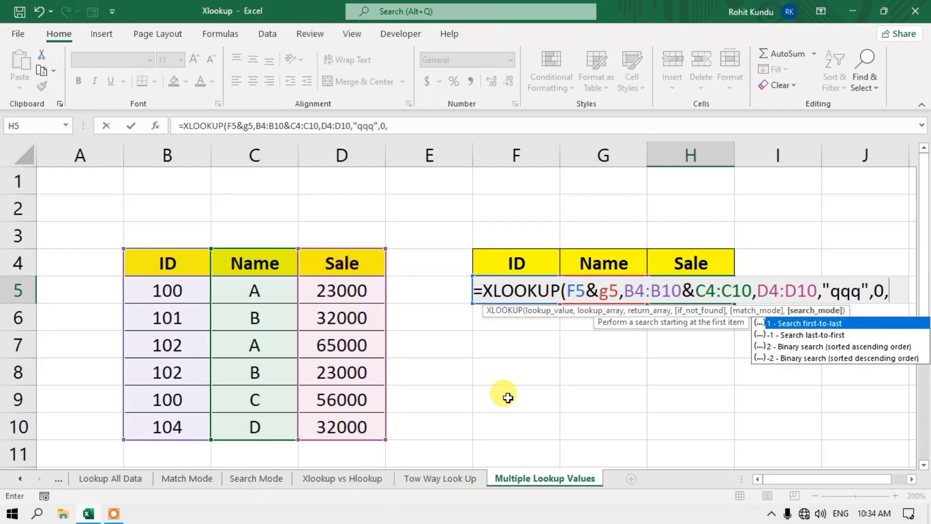
pyautogui.write('1)')
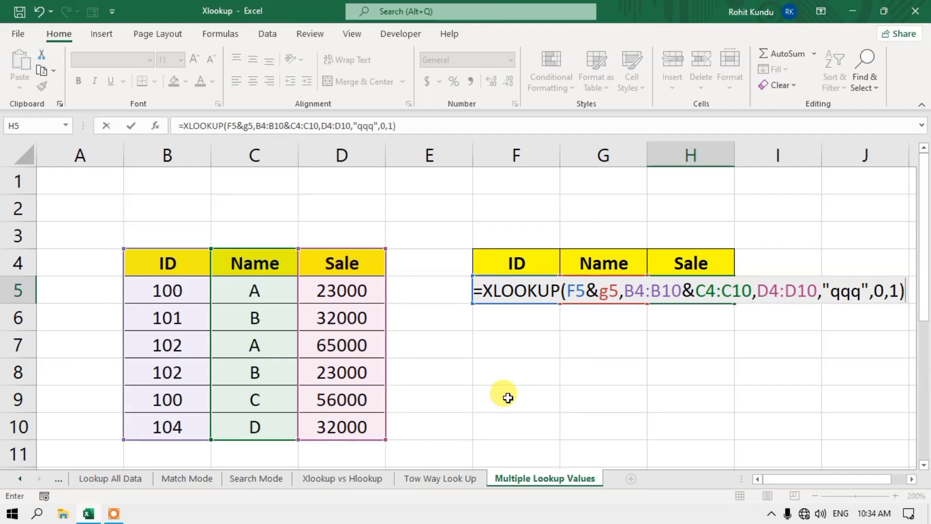
pyautogui.press('Return')
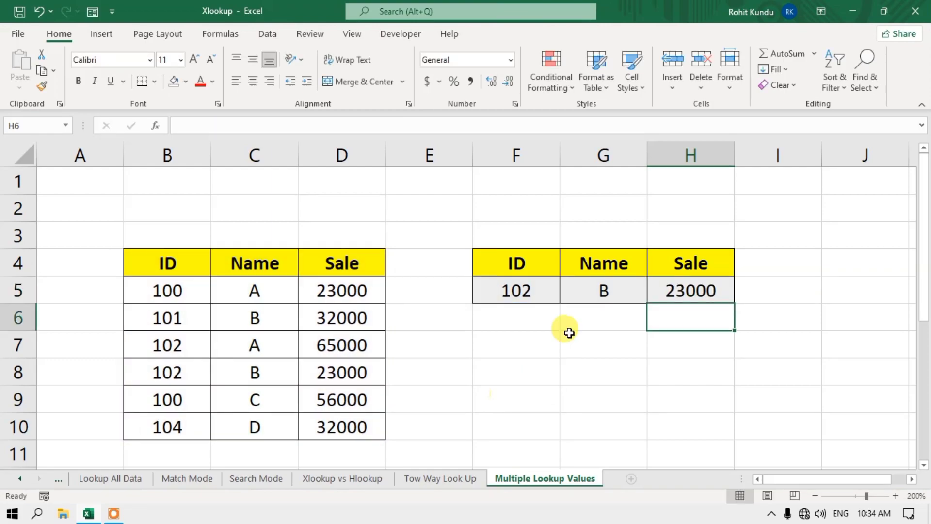
# Compare the lookup block's ID and Name criteria and H5 result with the table row for ID 102 and B.
pyautogui.click(541, 295)
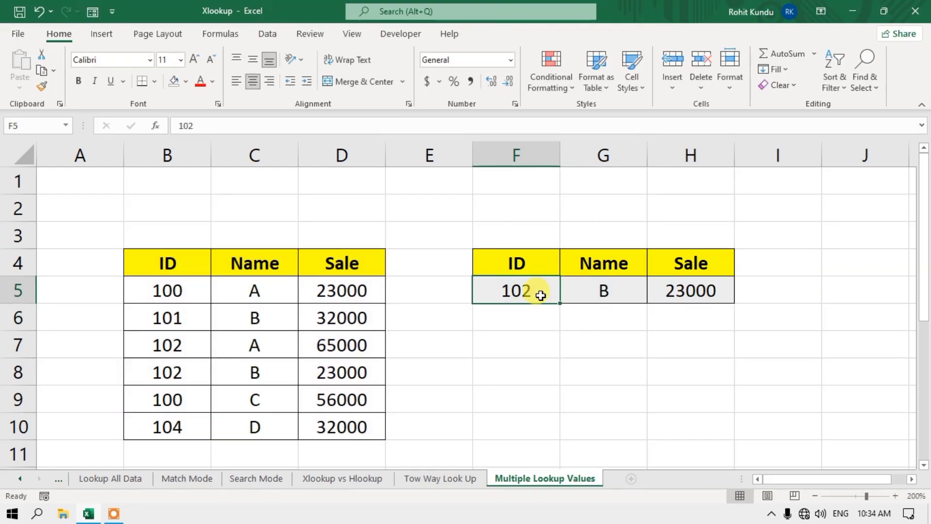
pyautogui.click(599, 291)
pyautogui.click(709, 290)
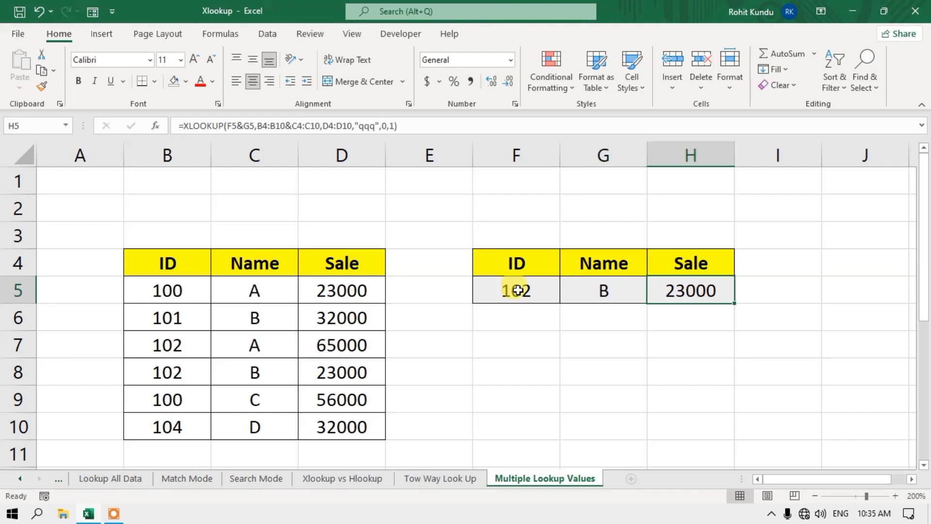
pyautogui.click(183, 370)
pyautogui.click(262, 373)
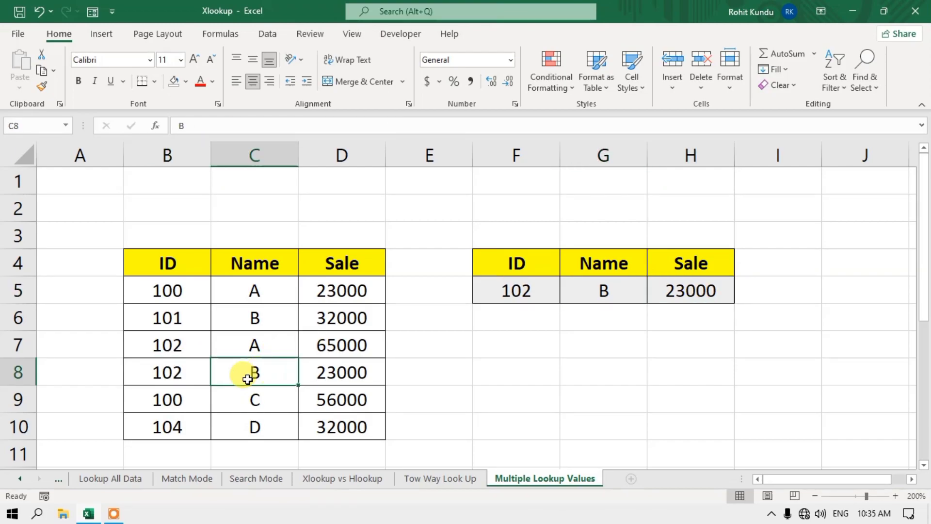
# Set the lookup name in G5 to A and compare the criteria with the table row for ID 102 and A.
pyautogui.click(603, 294)
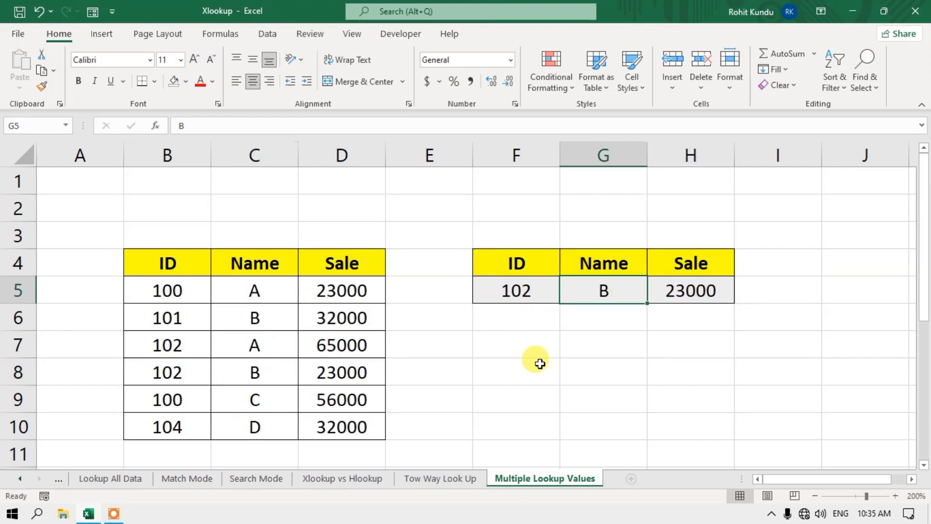
pyautogui.write('A')
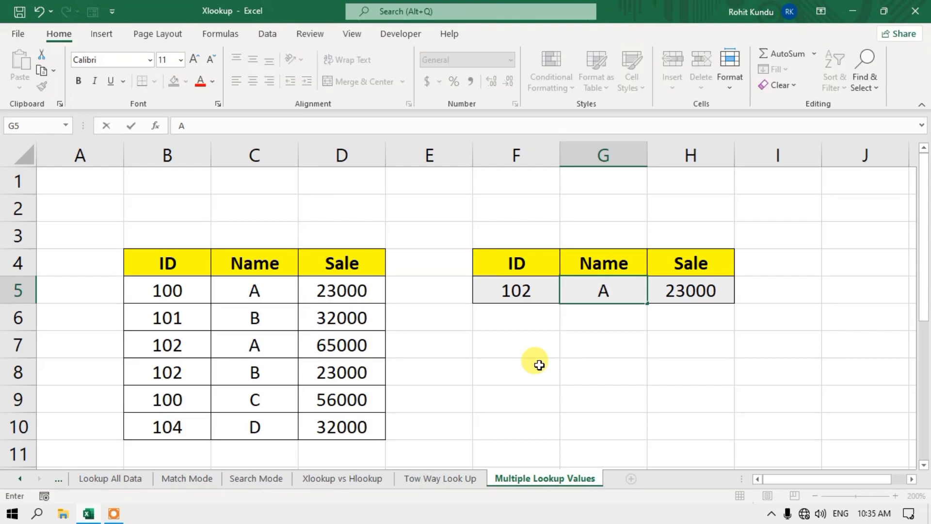
pyautogui.press('Return')
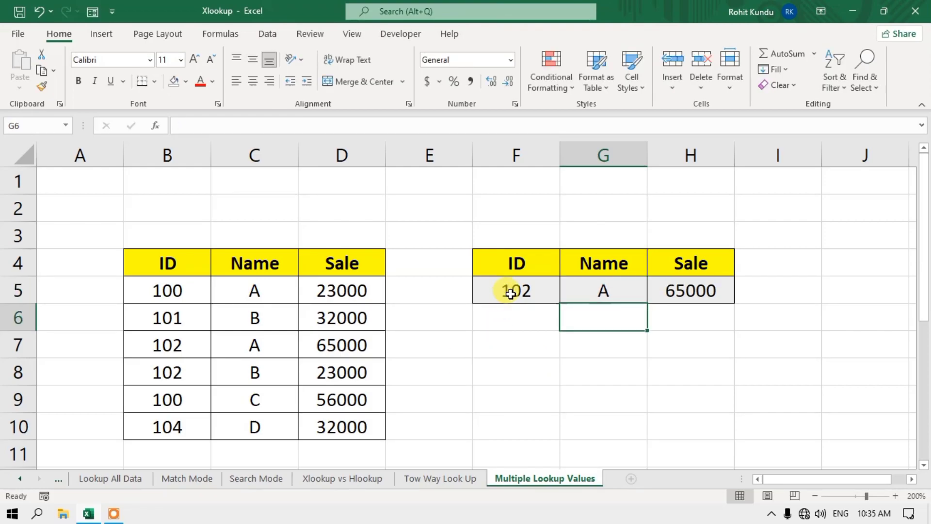
pyautogui.click(510, 294)
pyautogui.click(602, 293)
pyautogui.click(190, 344)
pyautogui.click(257, 344)
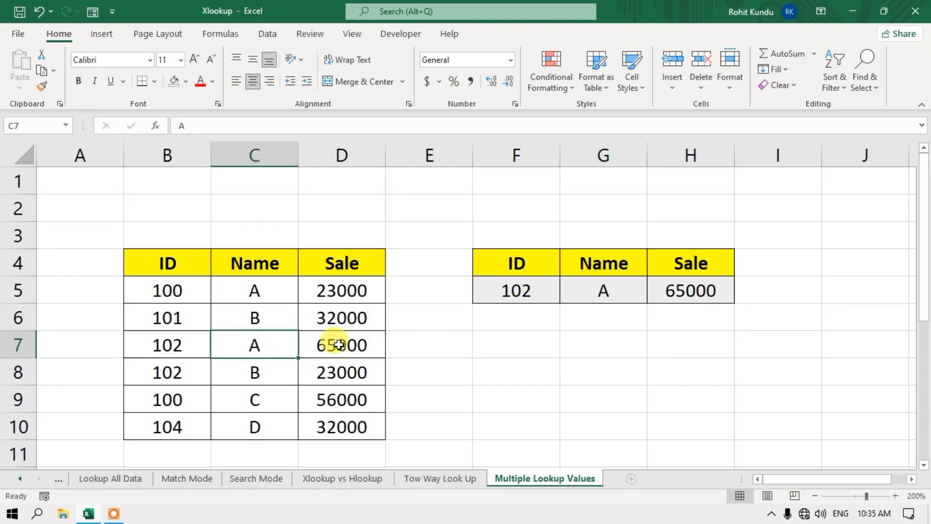
pyautogui.click(338, 344)
# Set the lookup name in G5 to C and check the Sale result in H5.
pyautogui.click(603, 287)
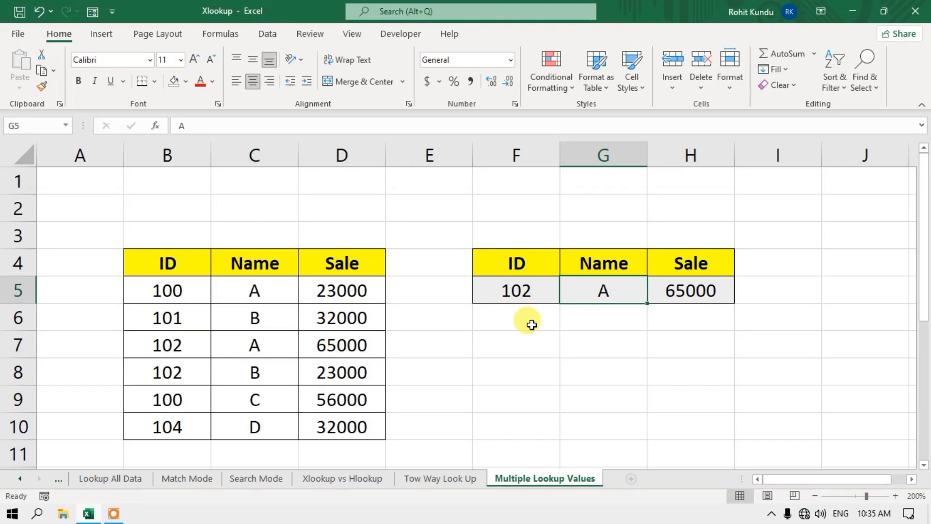
pyautogui.write('C')
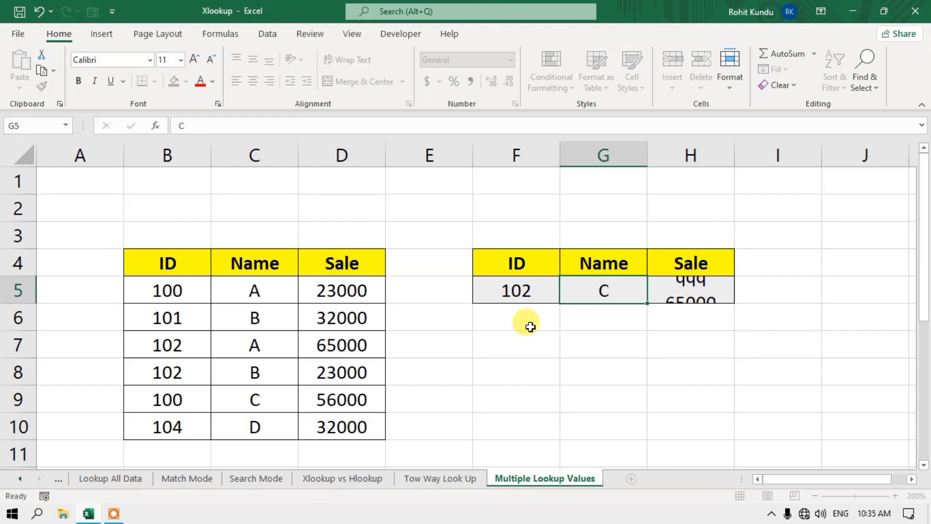
pyautogui.press('Return')
pyautogui.click(678, 291)
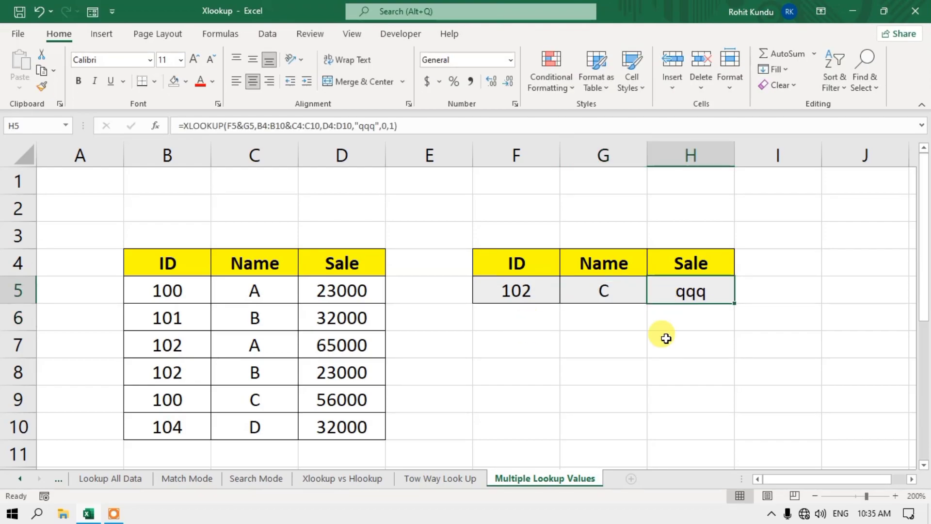